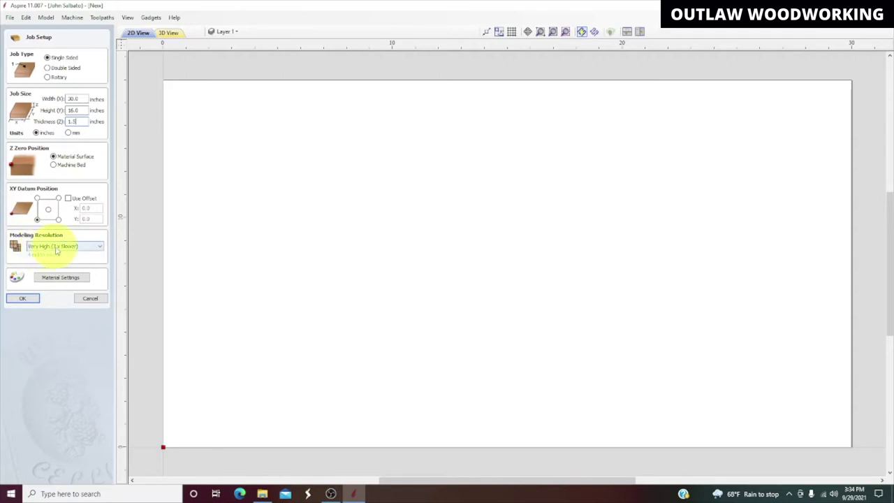
Accept the 30 × 16 inch, 1.5 inch thick job setup and import the Flag_of_the_United_States image
click(23, 300)
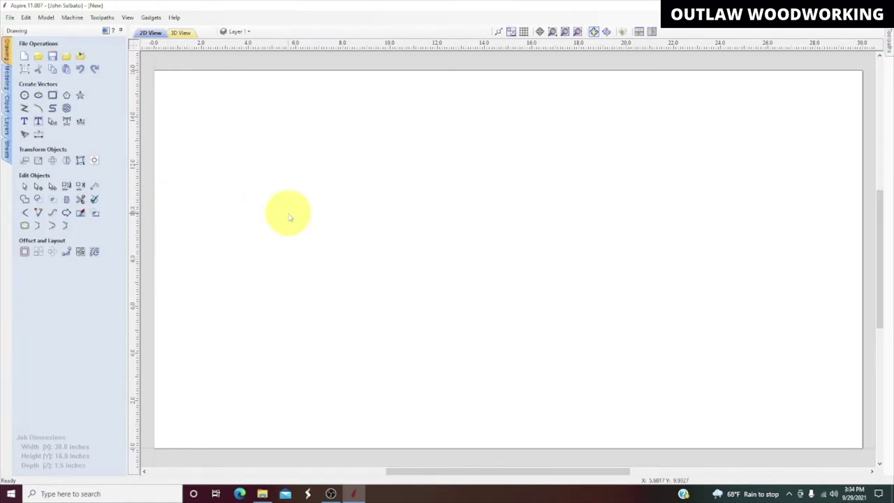
click(81, 61)
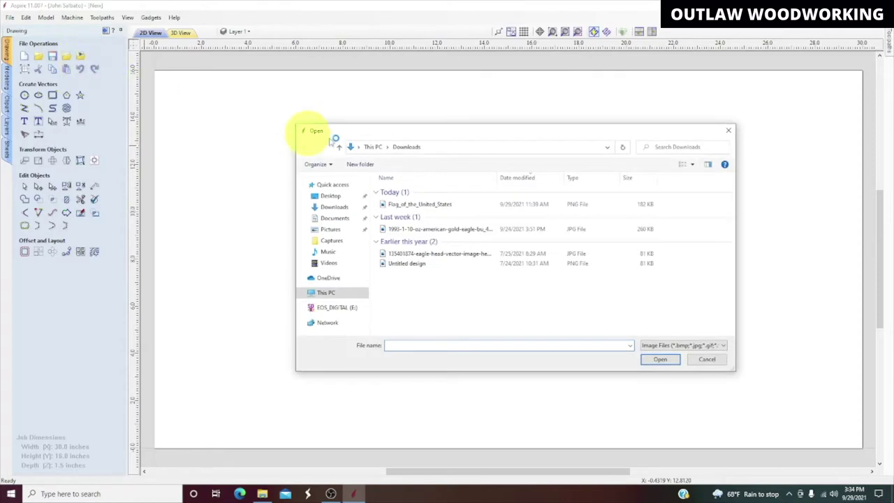
click(431, 204)
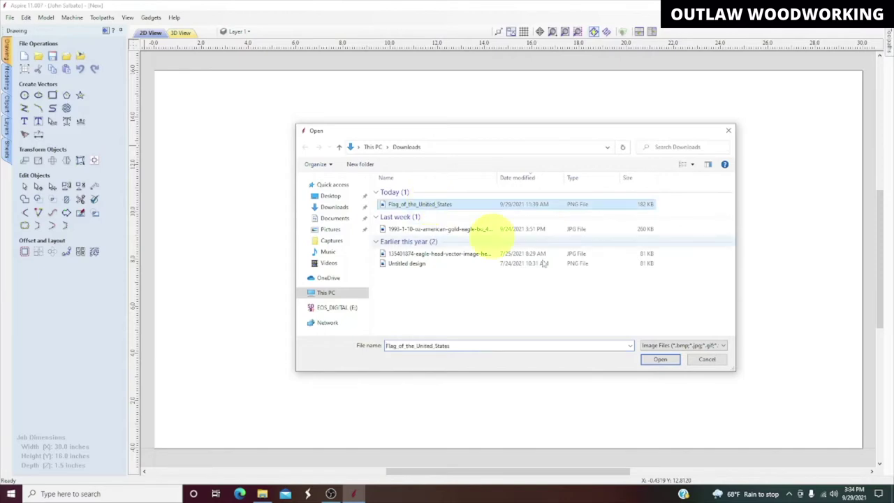
click(660, 359)
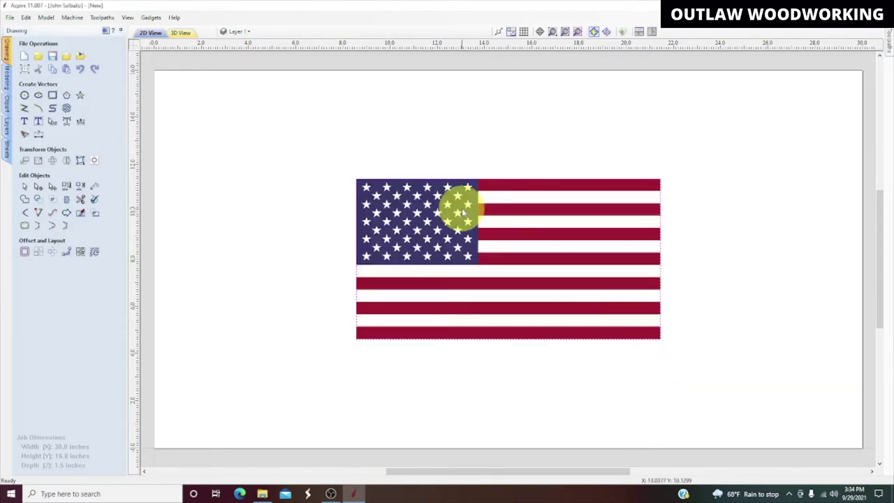
Select the flag image and enlarge it to about 21.3 × 11.2 inches, stretching its upper-left corner to the job's upper-left corner
click(357, 183)
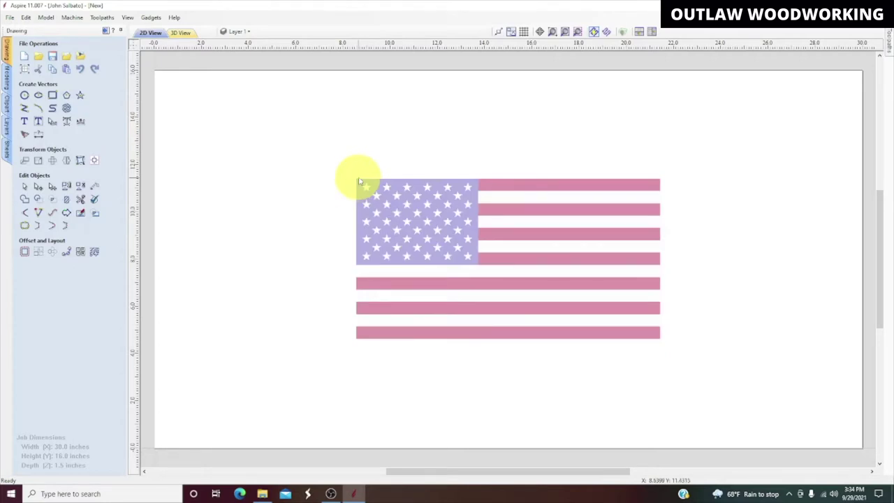
drag(347, 157, 709, 366)
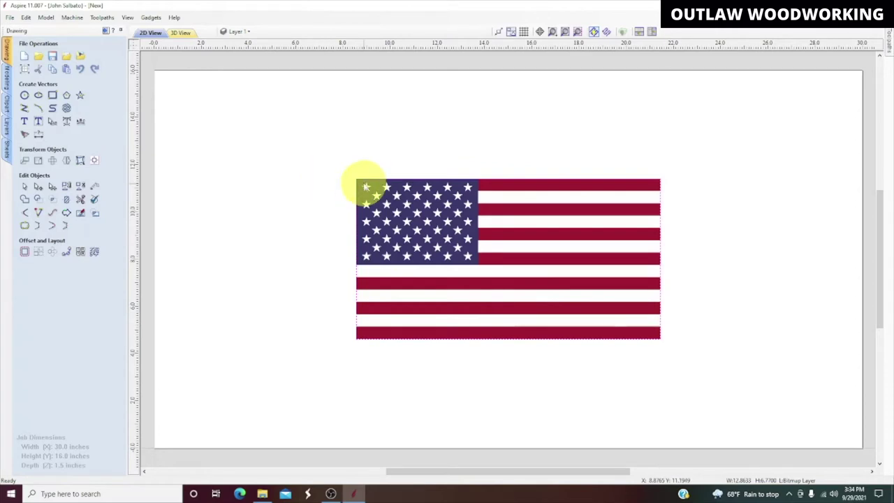
key(Escape)
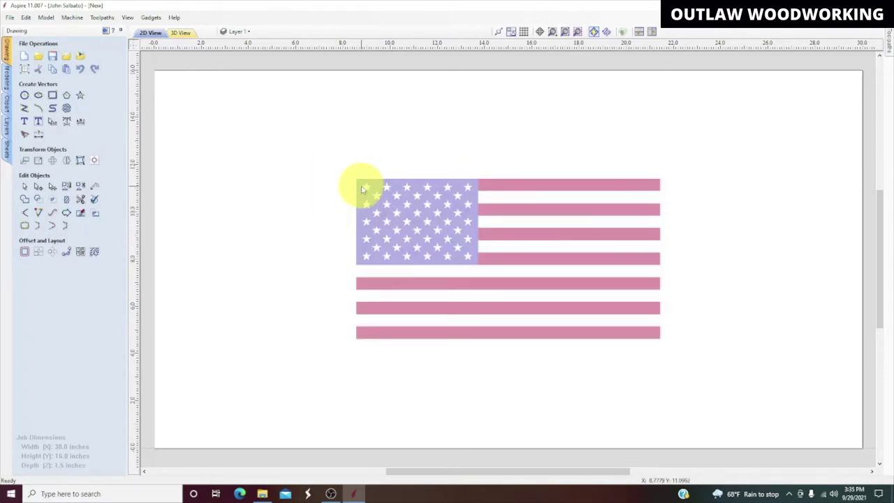
click(356, 180)
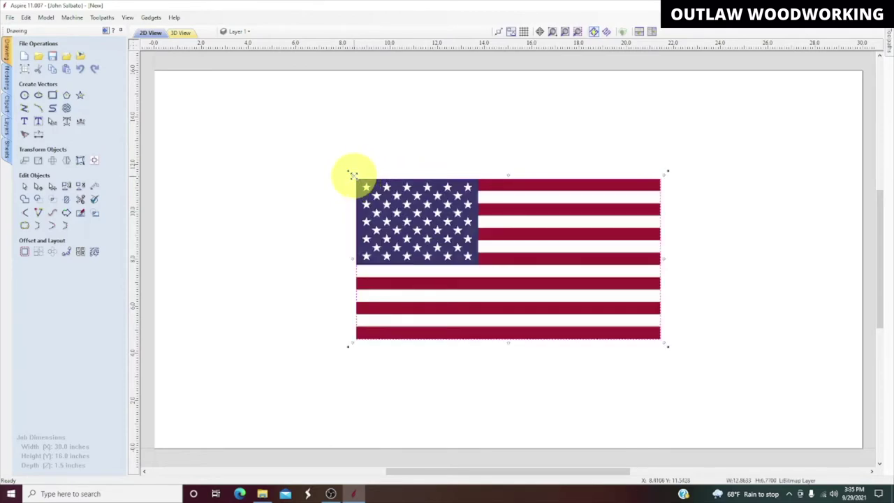
drag(353, 174, 168, 73)
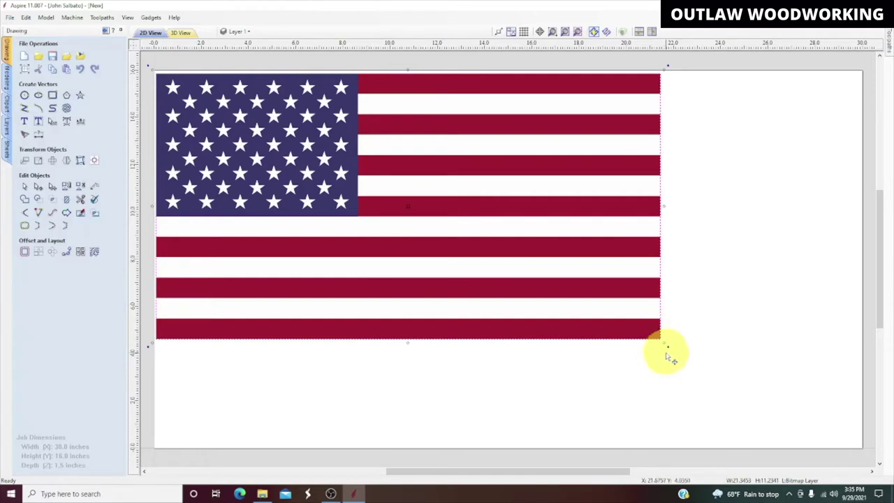
Enlarge the flag image to about 30.6 × 16.1 inches from its lower-right and upper-left corners so it covers the job area
scroll(668, 345, down, 1)
scroll(669, 343, up, 1)
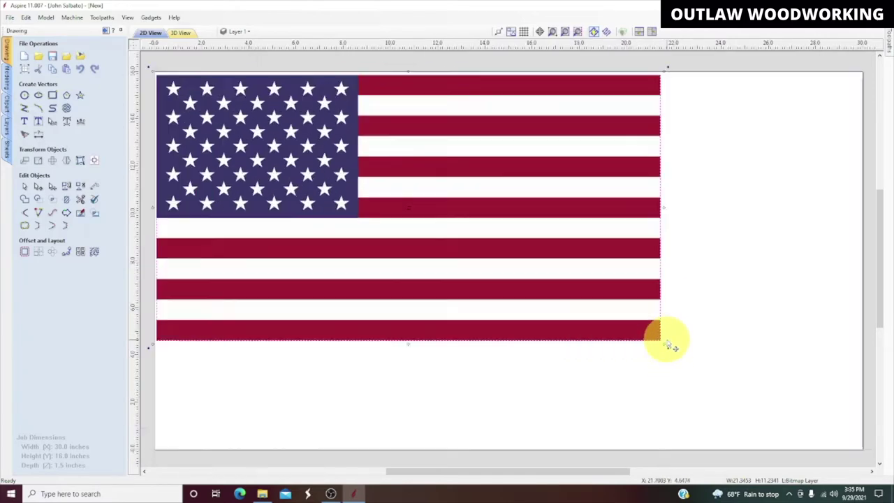
scroll(669, 360, down, 1)
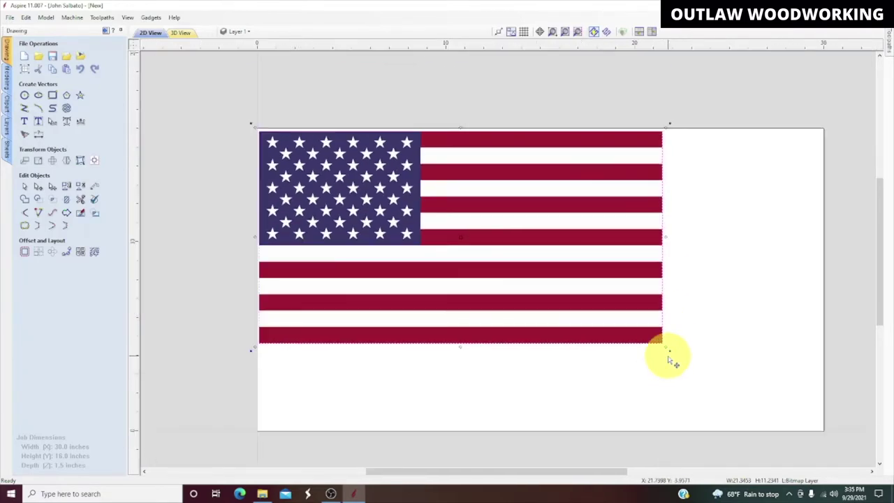
drag(676, 357, 840, 431)
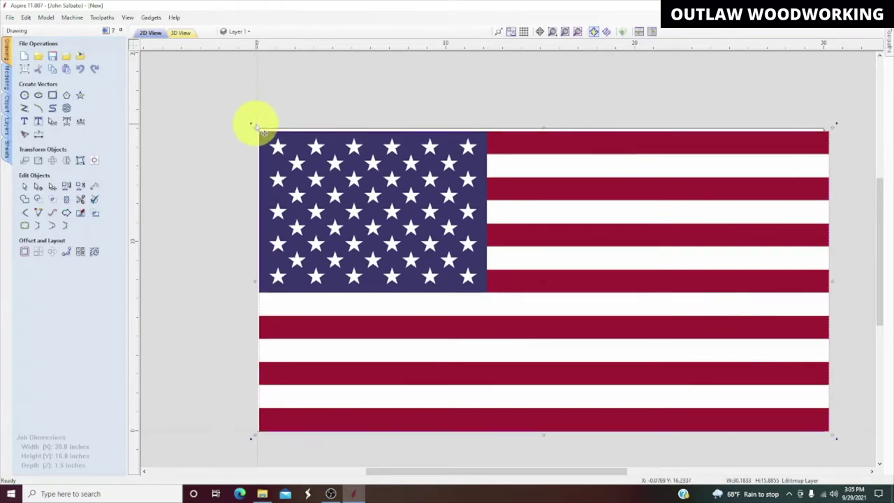
drag(256, 126, 254, 127)
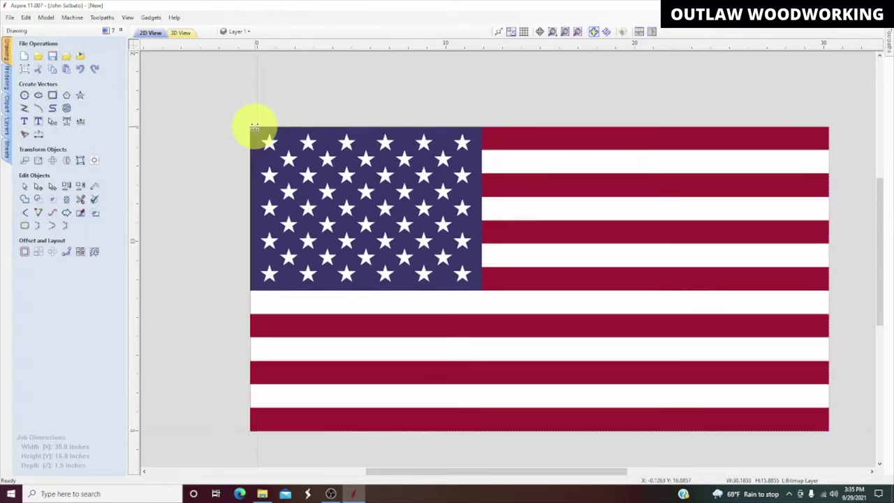
click(315, 96)
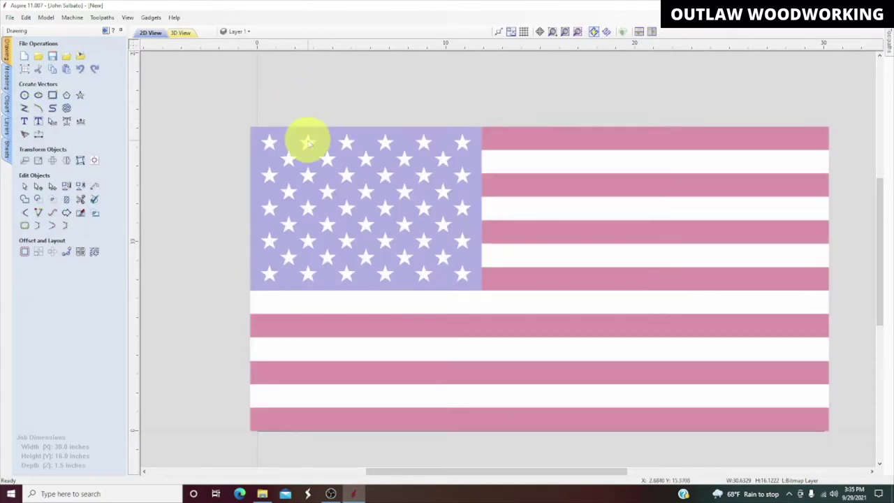
Trace the flag bitmap in color, fitting vectors to the dark blue, red and white colors, and apply the previewed result
drag(220, 114, 844, 437)
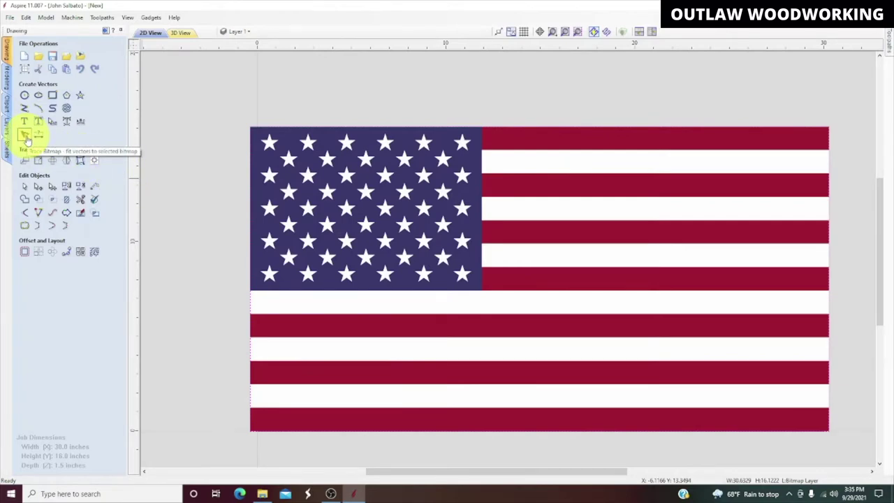
click(25, 136)
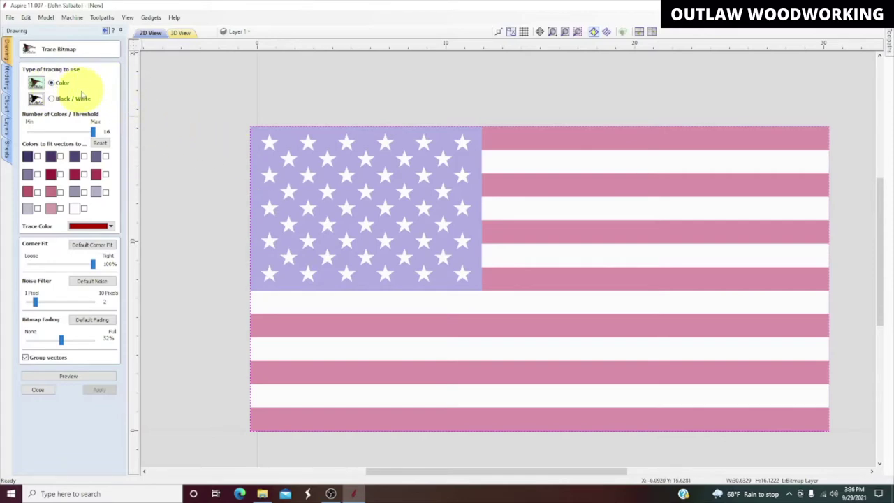
click(37, 156)
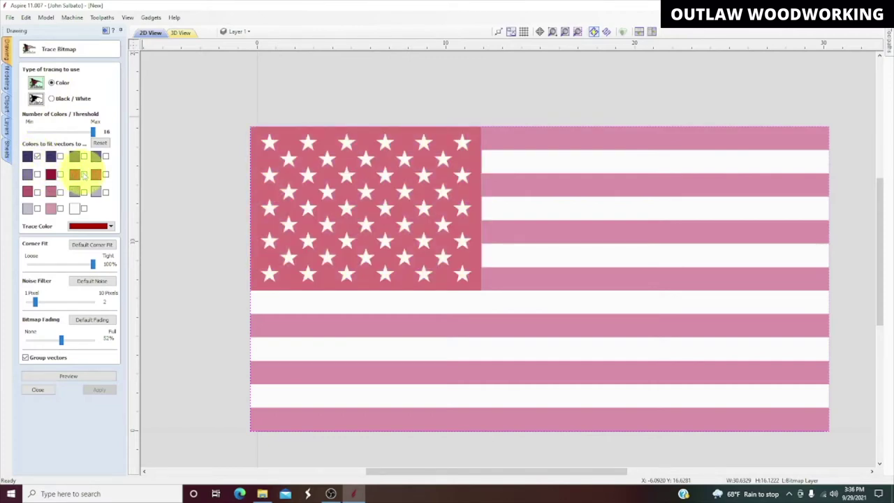
click(84, 175)
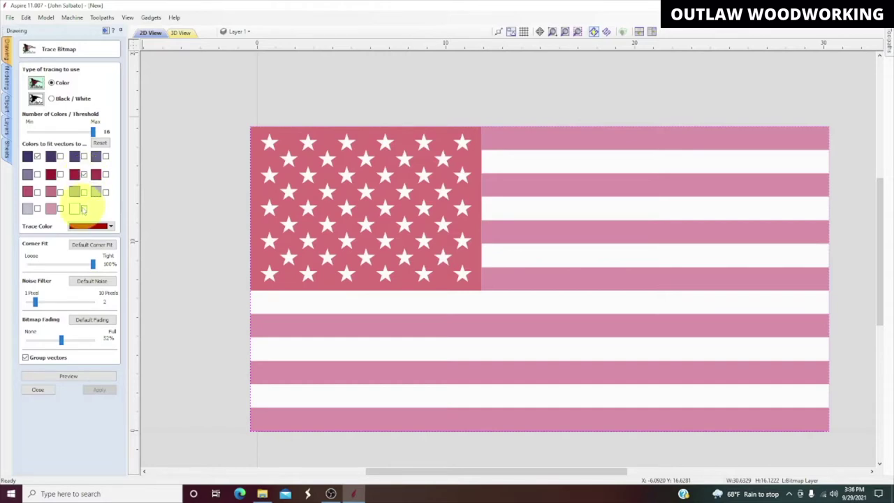
click(84, 209)
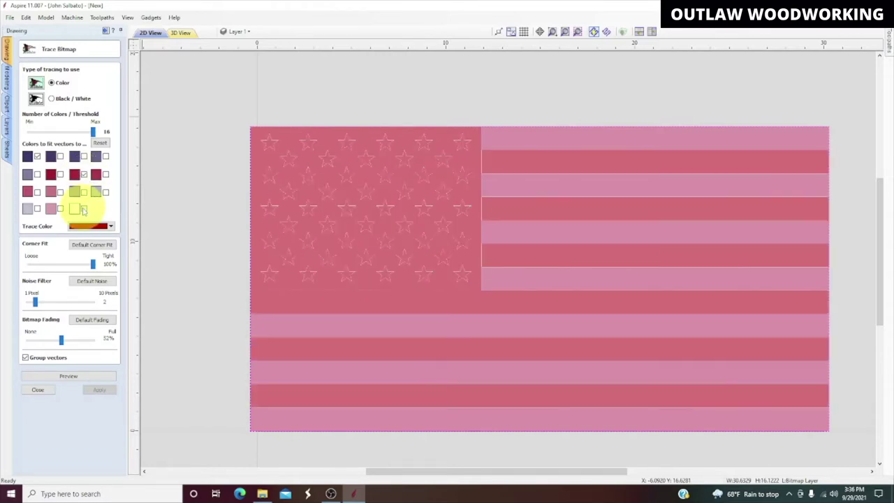
click(57, 378)
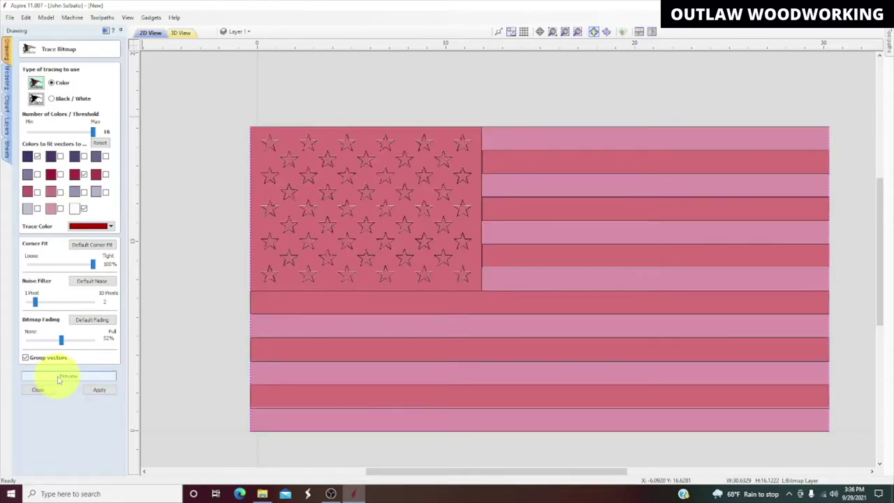
click(97, 391)
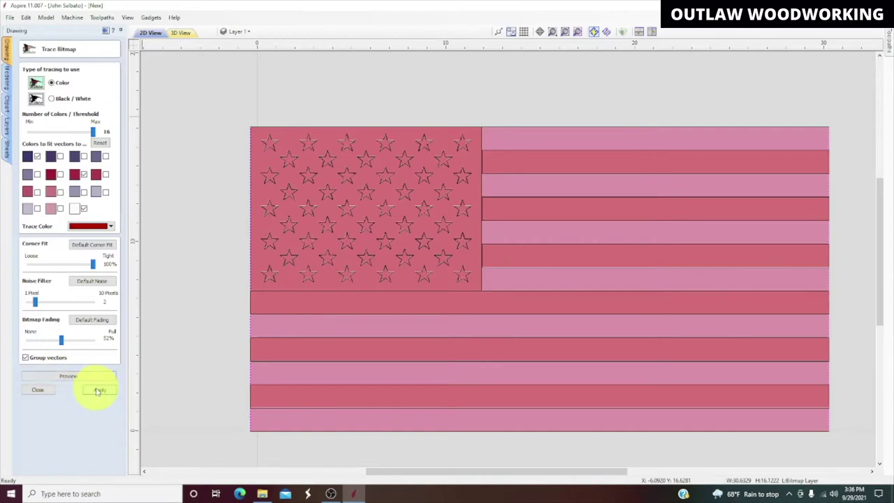
click(41, 389)
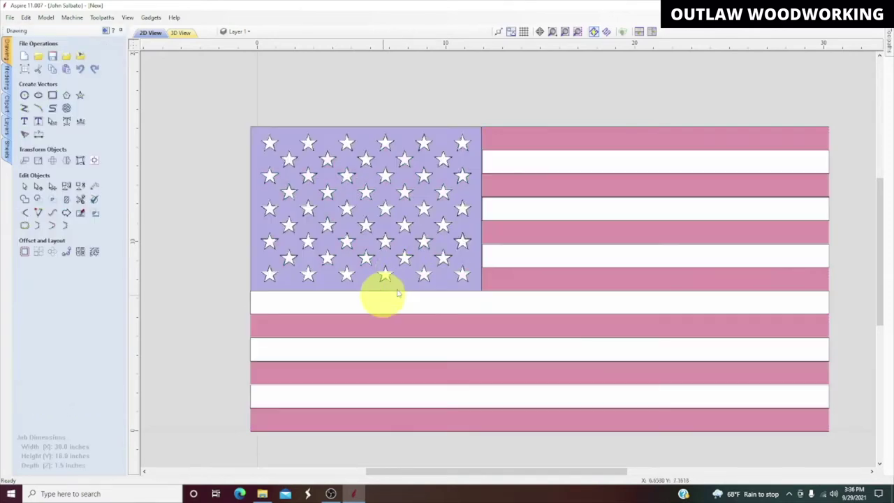
Delete the flag bitmap and move the traced vectors so their left edge aligns with the job's left edge
click(514, 140)
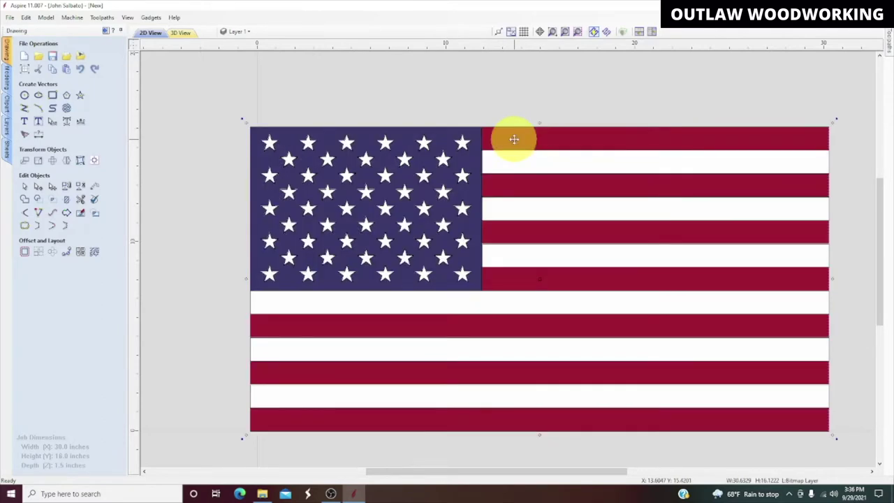
key(Delete)
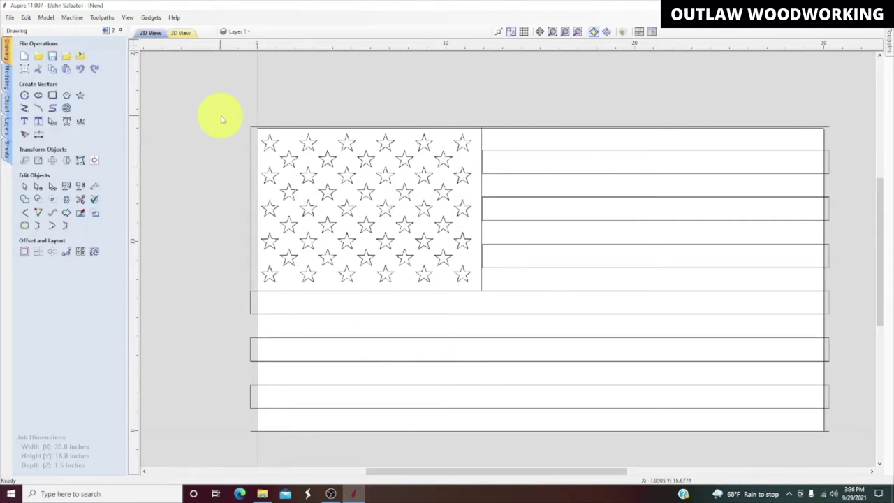
drag(228, 109, 848, 450)
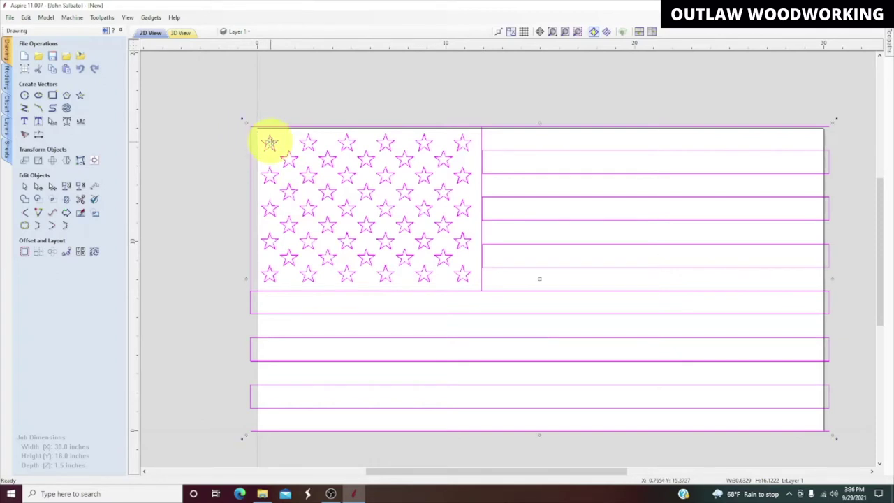
drag(270, 143, 278, 140)
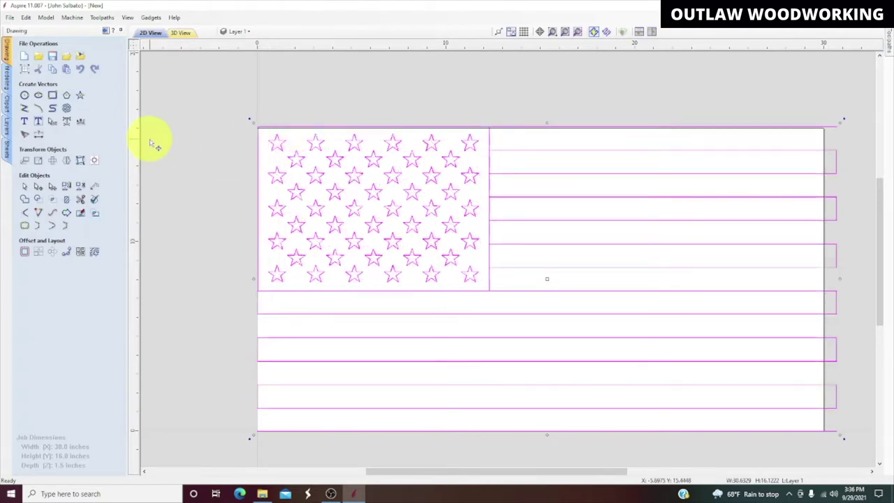
click(235, 94)
Select all the traced flag vectors and ungroup them onto the group's layer
drag(240, 100, 858, 454)
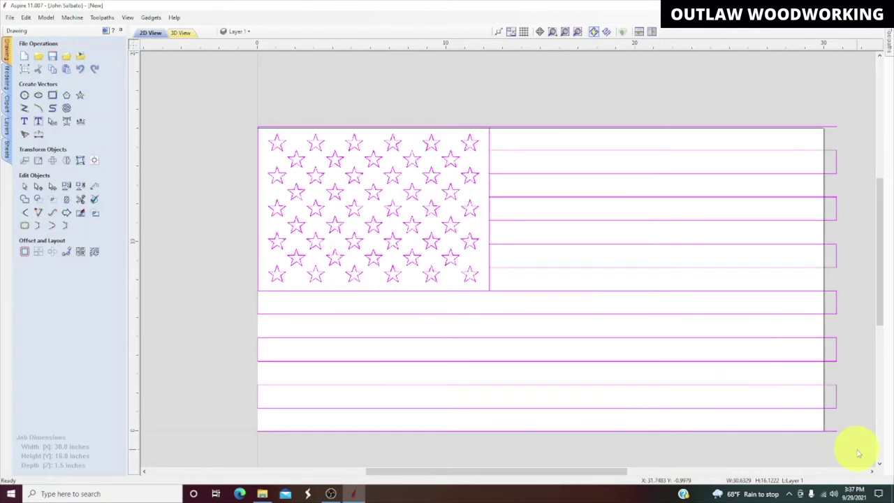
right_click(452, 159)
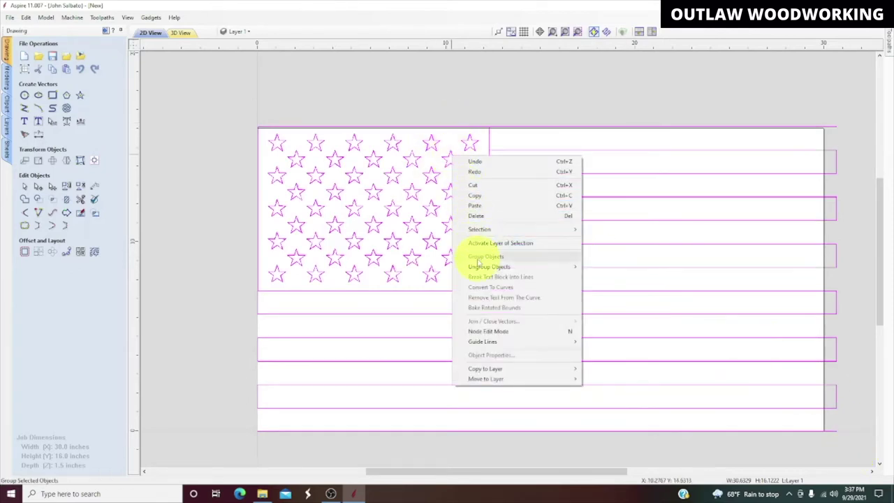
mouse_move(479, 268)
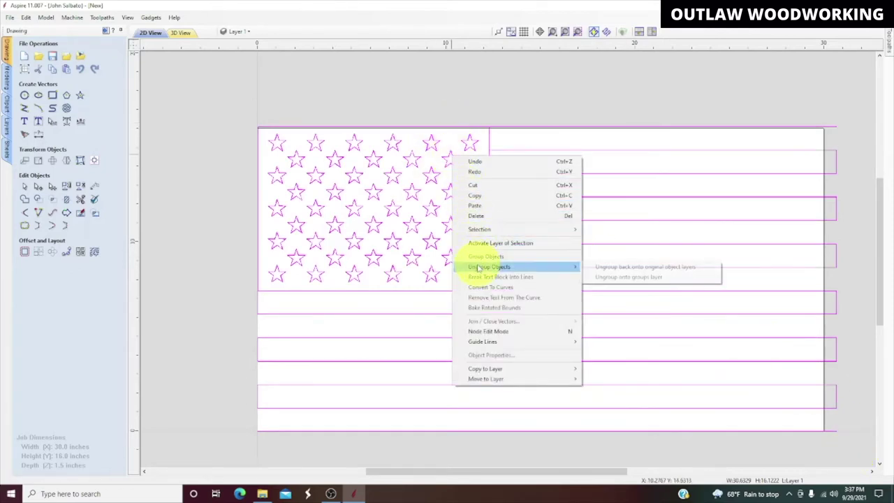
click(617, 279)
click(402, 91)
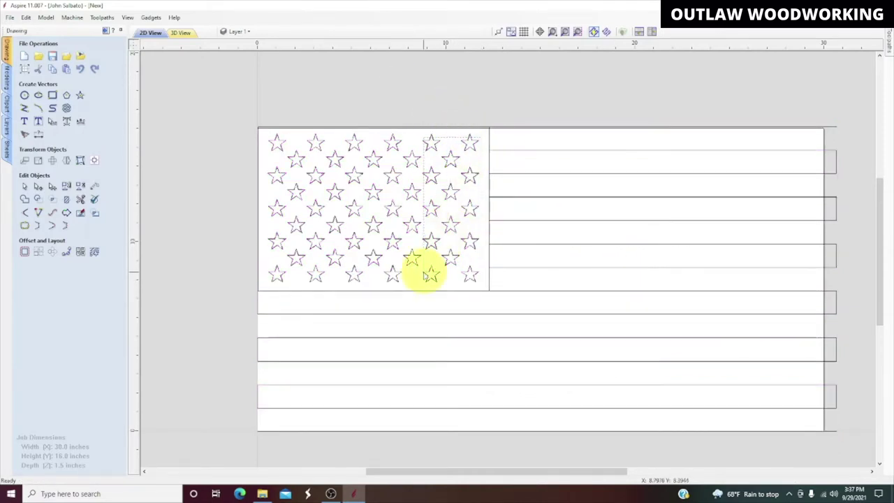
Delete the inner duplicate outline of the last star on the right end of the flag's top row
click(267, 286)
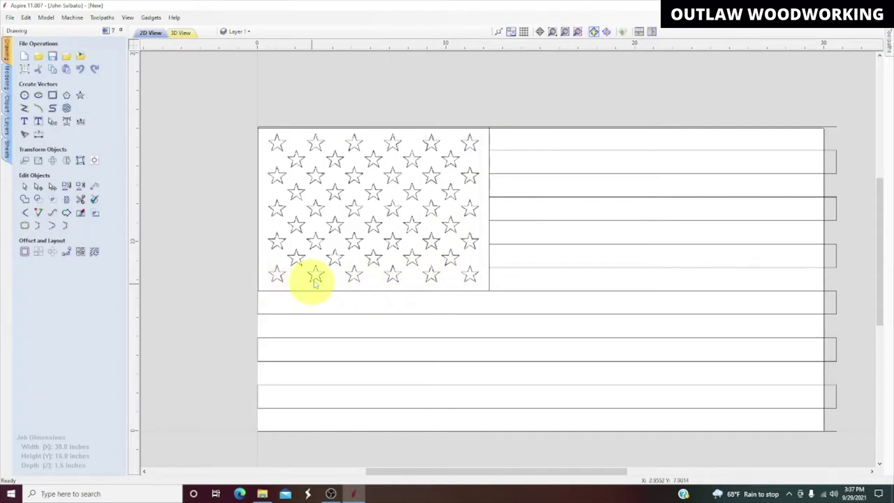
click(370, 234)
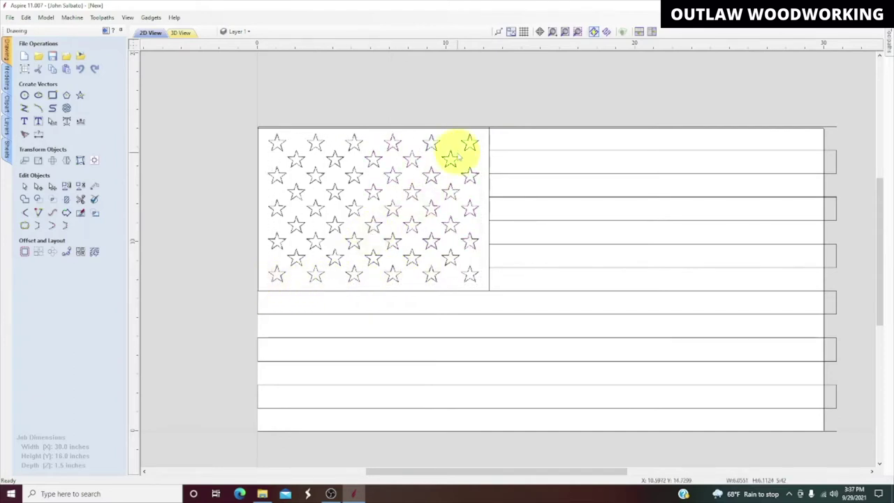
scroll(463, 144, up, 5)
scroll(470, 147, up, 1)
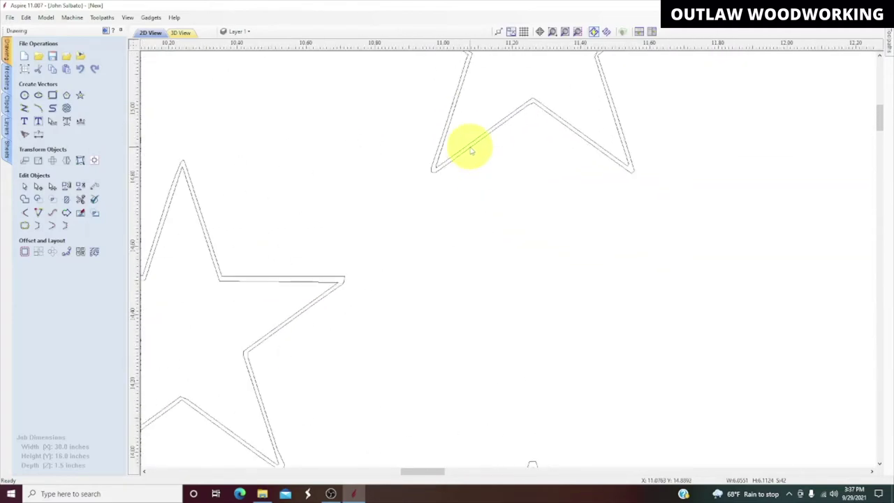
scroll(529, 108, down, 2)
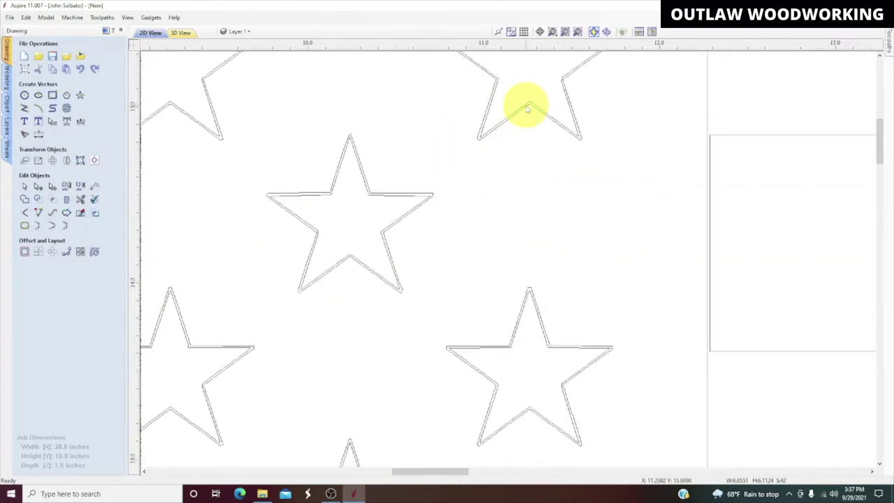
scroll(534, 105, up, 6)
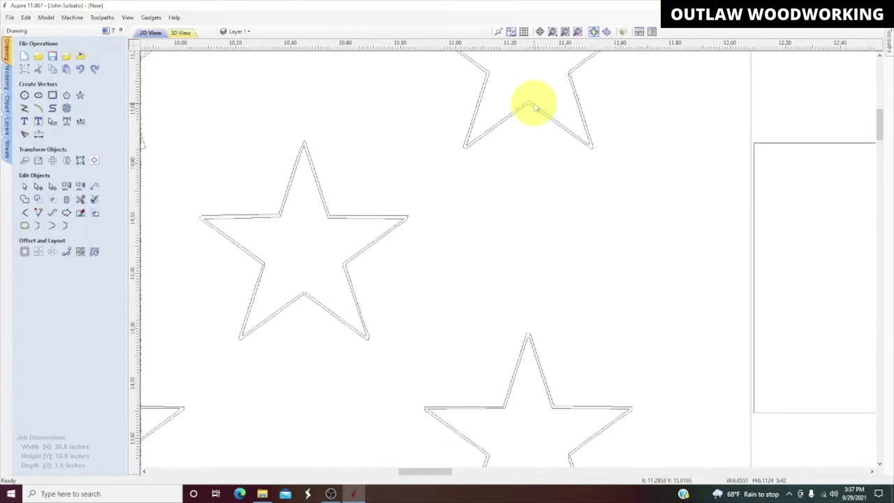
click(507, 102)
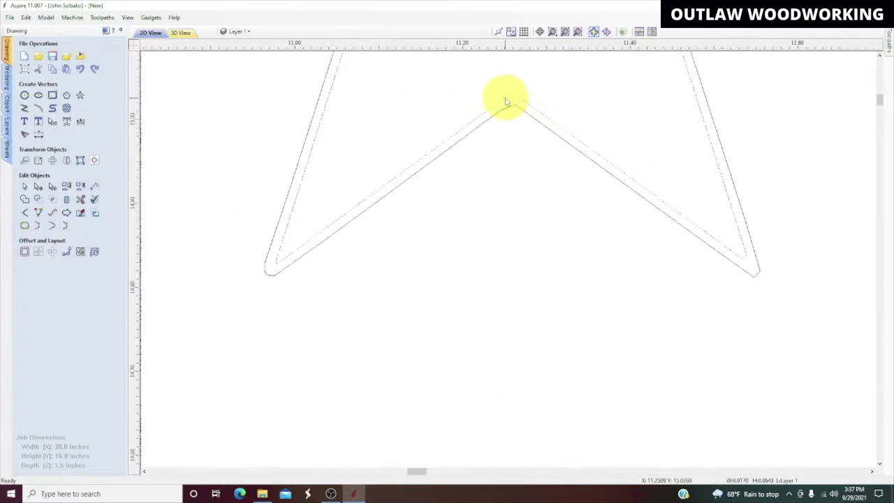
key(Escape)
scroll(423, 214, down, 6)
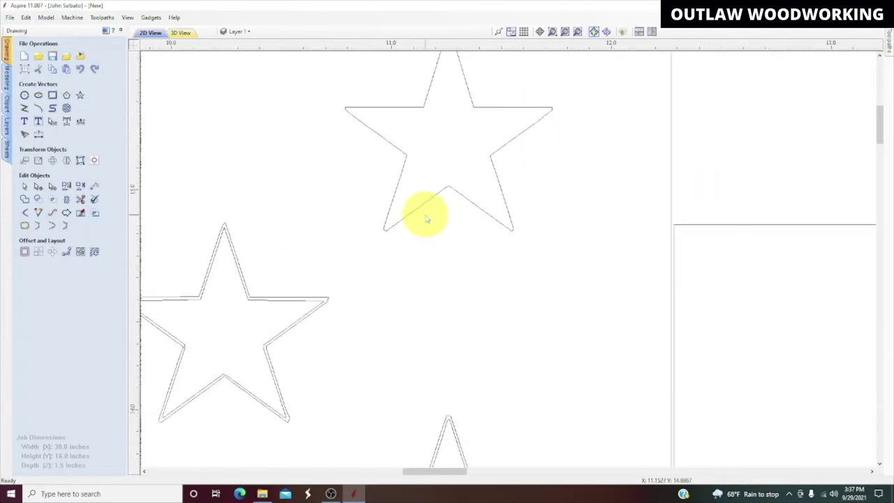
Delete the inner duplicate outlines of the fifth and fourth stars from the left in the top row
scroll(457, 209, up, 5)
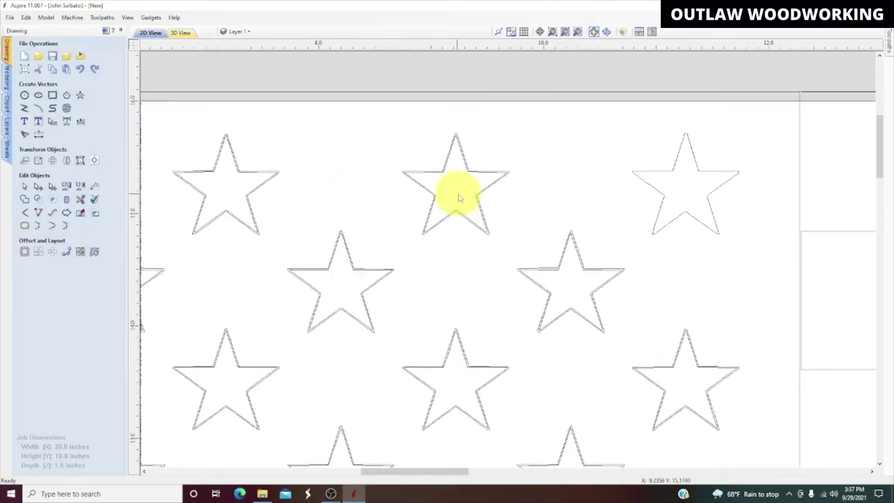
scroll(457, 221, up, 2)
click(428, 164)
scroll(428, 165, down, 6)
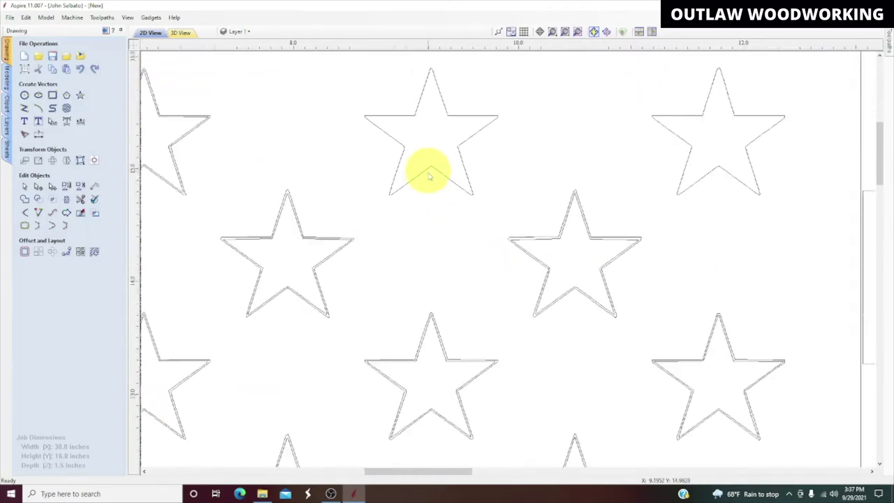
middle_drag(255, 142, 429, 175)
scroll(429, 177, up, 6)
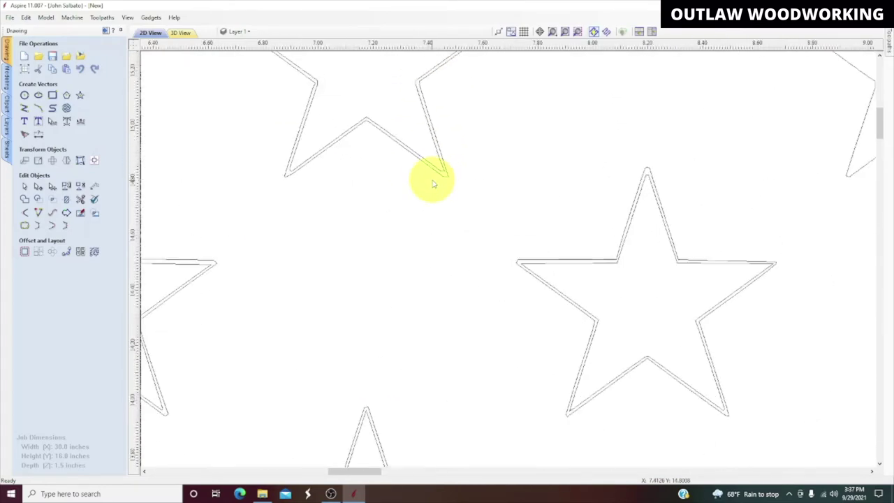
click(386, 121)
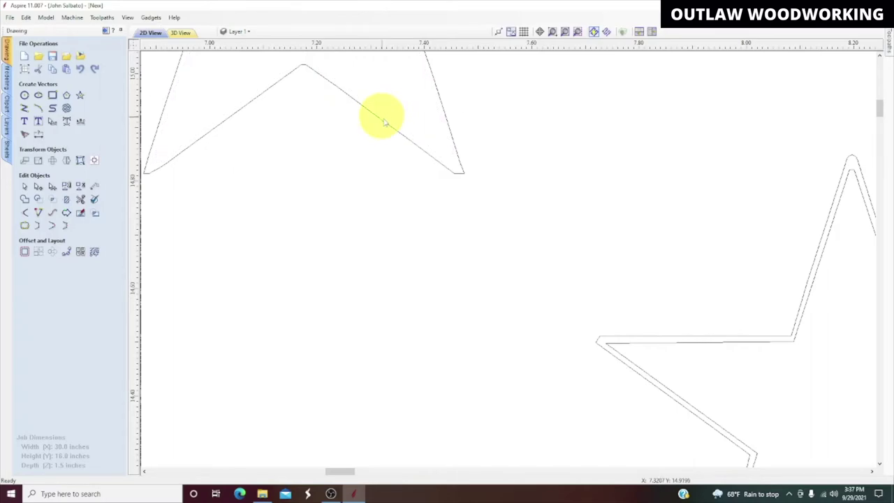
scroll(385, 119, down, 10)
Delete the inner duplicate outlines of the first three stars from the left in the top row
scroll(284, 106, up, 8)
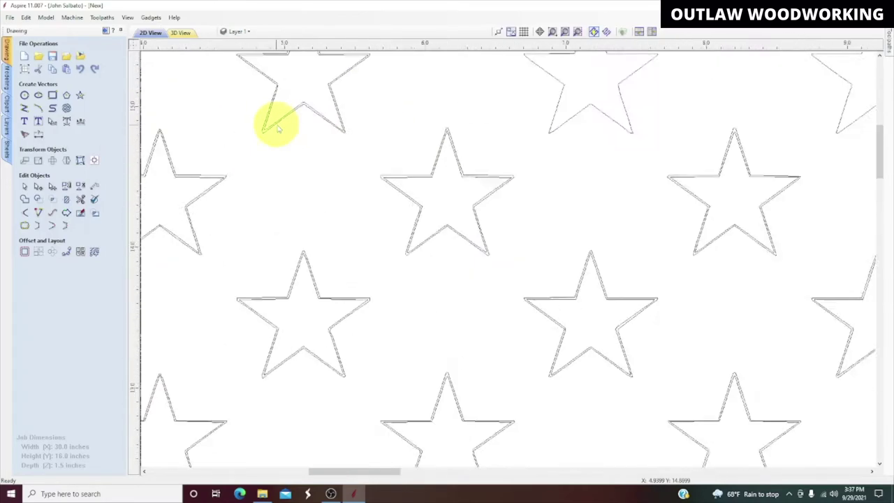
click(322, 75)
scroll(328, 98, down, 6)
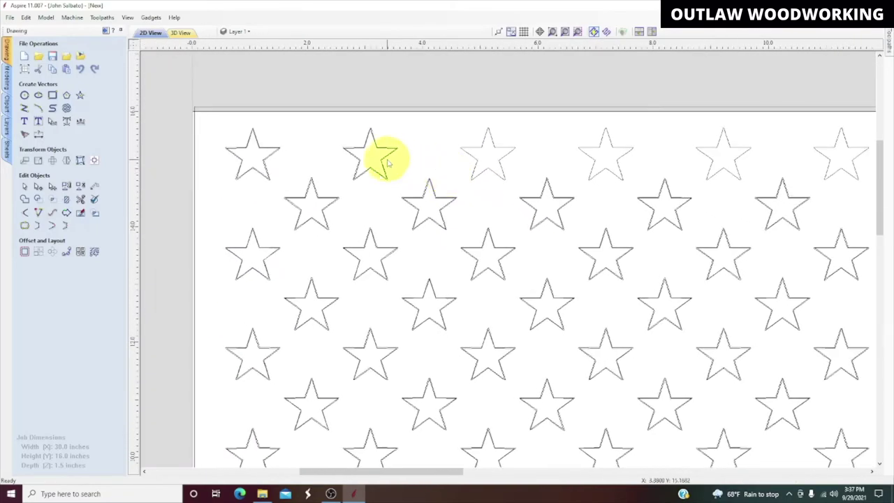
scroll(385, 157, up, 6)
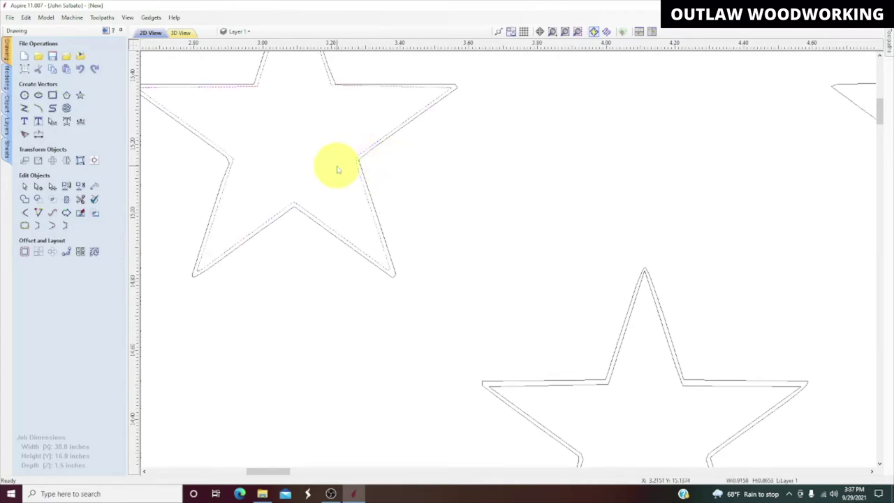
scroll(336, 170, down, 4)
scroll(266, 167, up, 1)
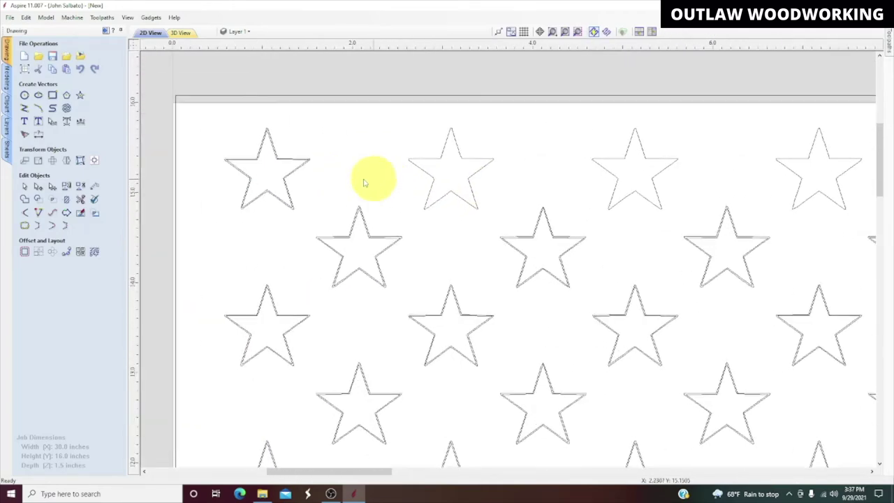
scroll(283, 184, up, 6)
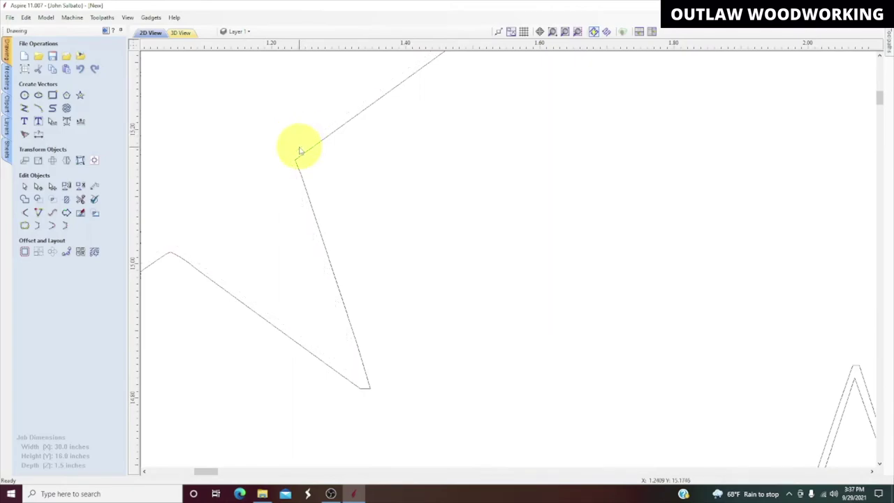
scroll(301, 152, down, 5)
Delete the inner duplicate outlines of the first two stars from the left in the second row
scroll(341, 201, up, 2)
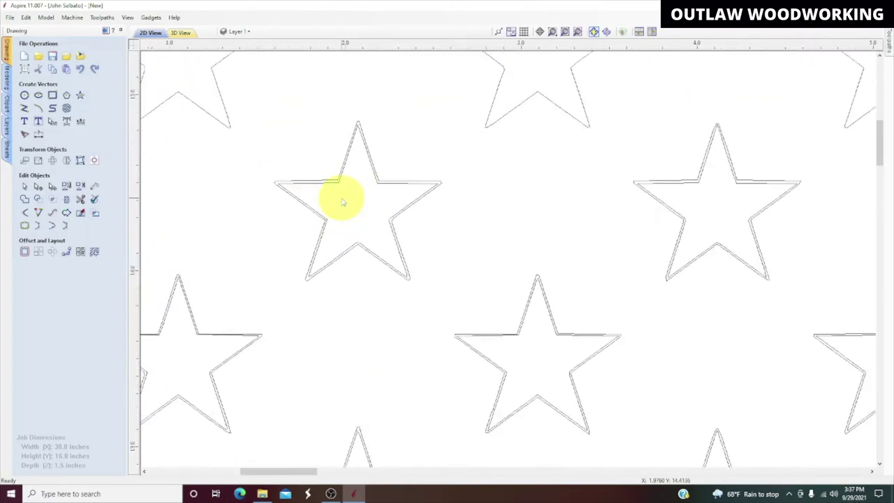
scroll(342, 202, up, 3)
click(331, 153)
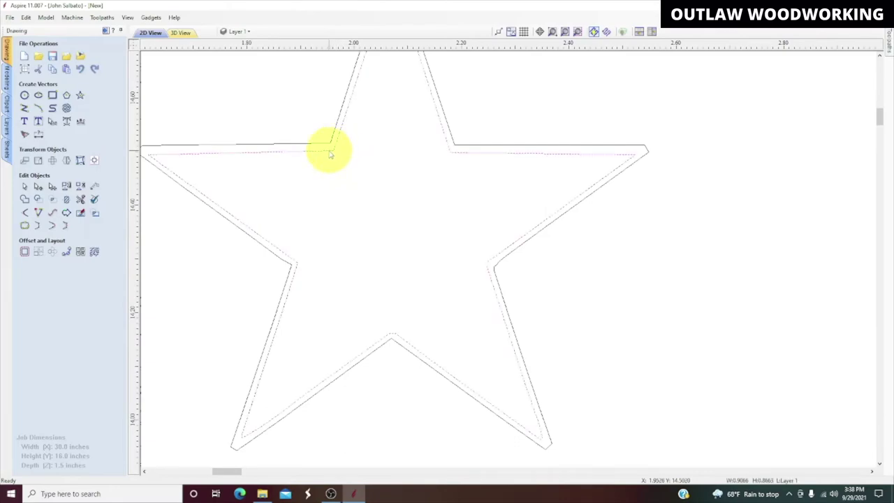
scroll(328, 154, down, 4)
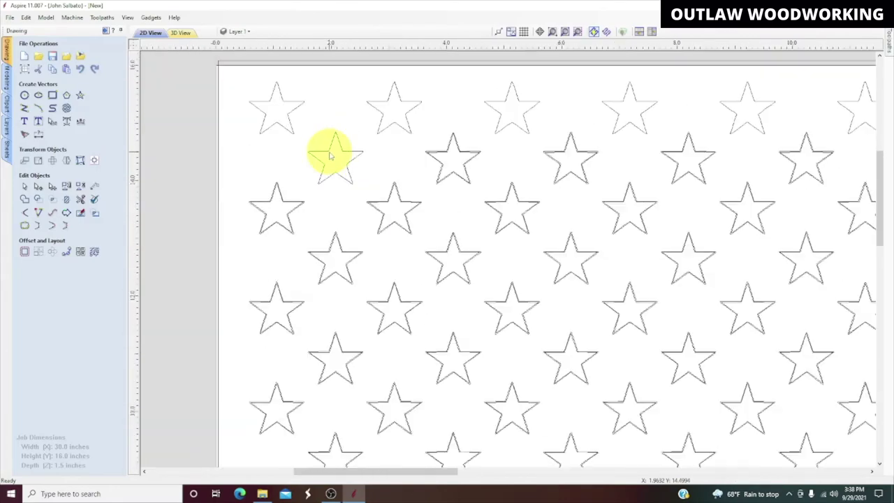
scroll(444, 158, up, 4)
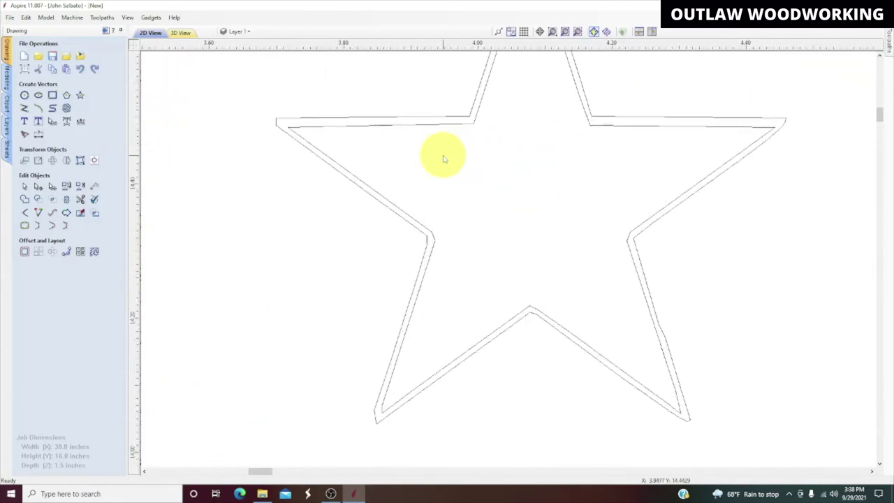
click(470, 120)
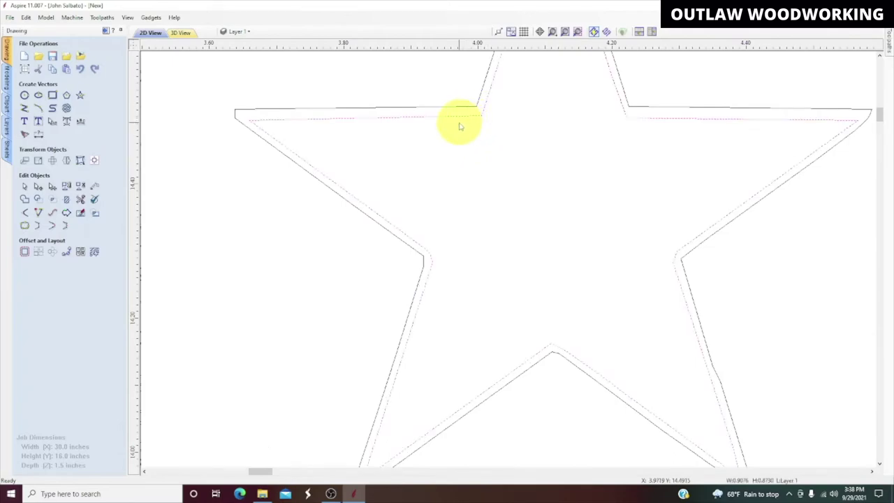
scroll(460, 126, down, 5)
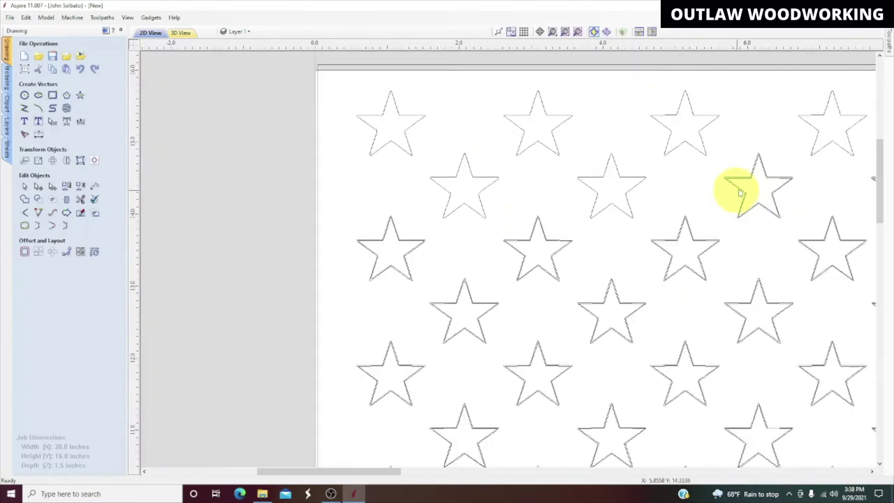
Delete the inner duplicate outlines of the third, fourth and fifth stars from the left in the second row
scroll(741, 192, up, 5)
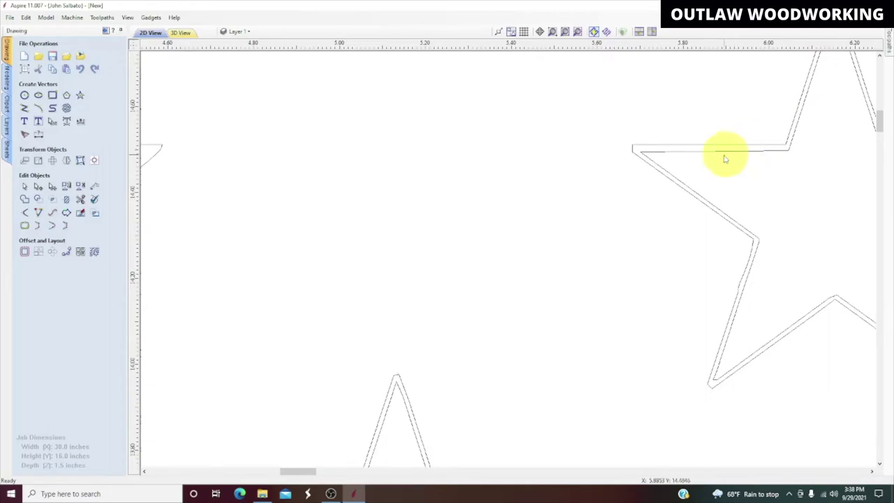
scroll(714, 164, down, 5)
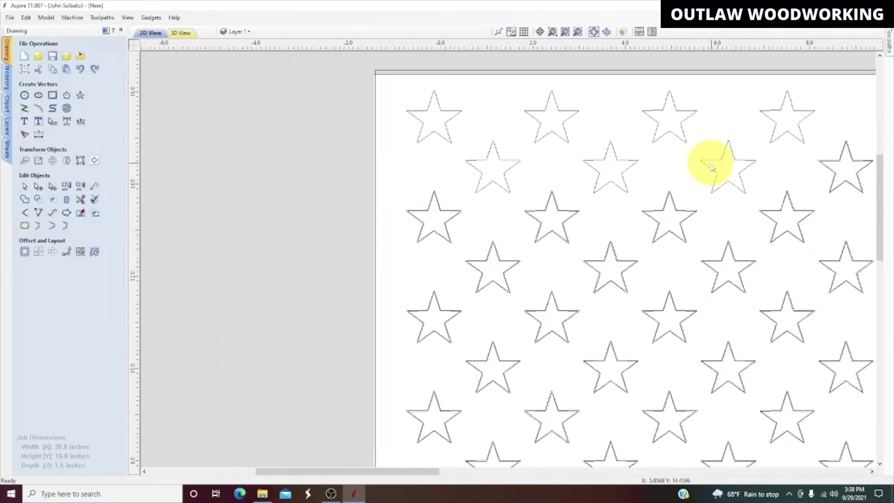
middle_drag(715, 163, 413, 145)
scroll(520, 143, up, 5)
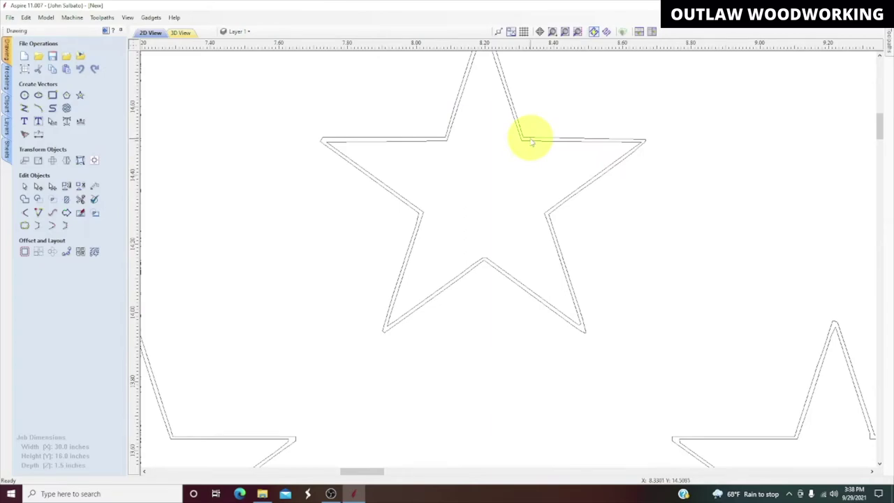
click(524, 145)
key(Escape)
scroll(522, 147, down, 5)
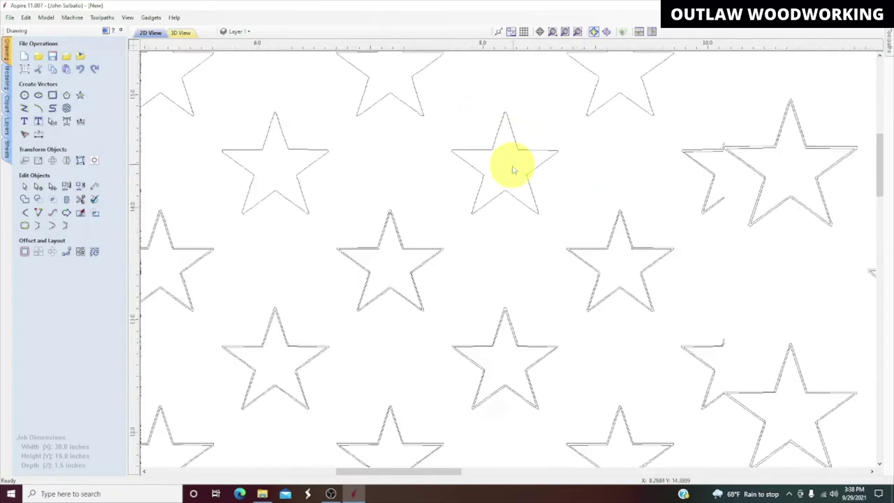
scroll(650, 176, up, 6)
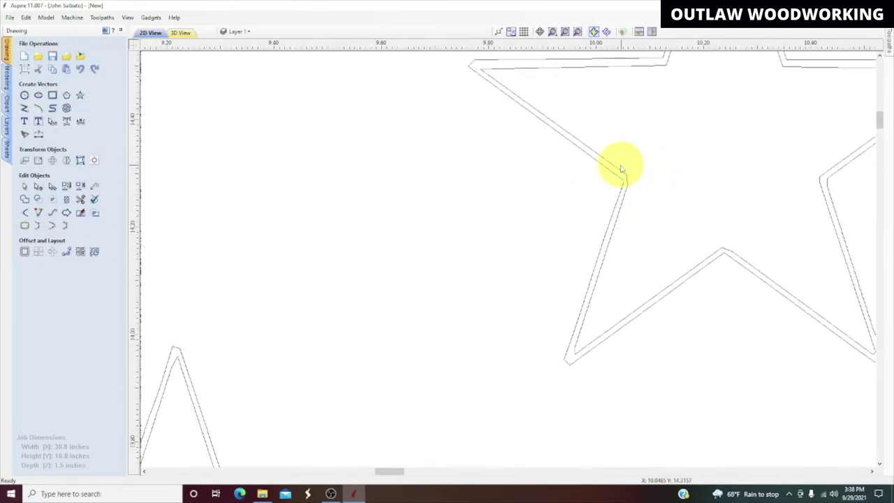
click(619, 174)
scroll(623, 175, down, 5)
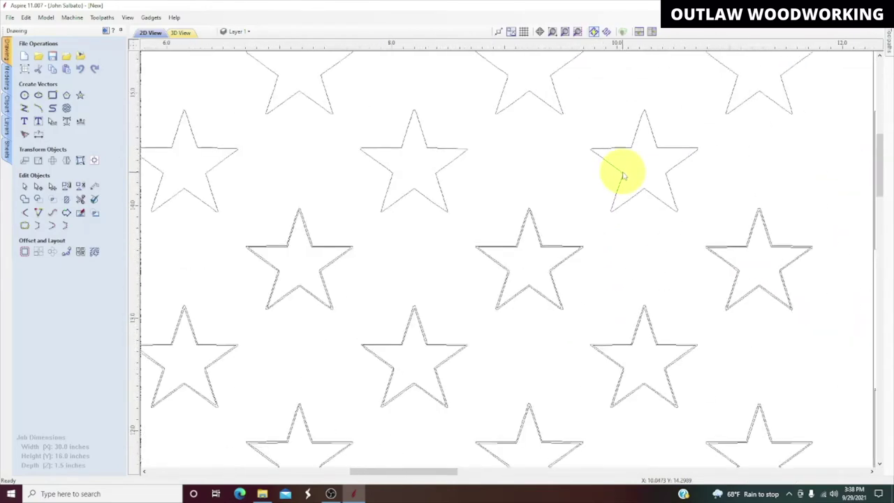
Delete the inner duplicate outlines of the sixth and fifth stars from the left in the third row
scroll(690, 216, up, 4)
scroll(694, 217, up, 3)
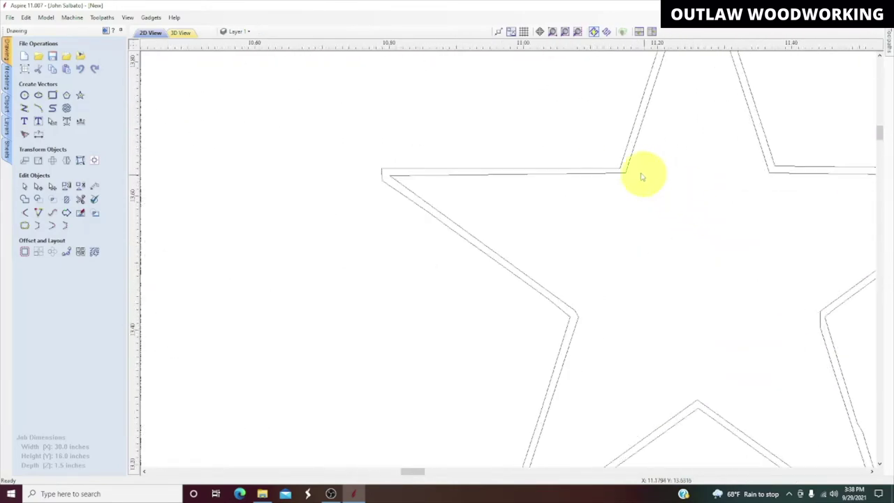
click(621, 177)
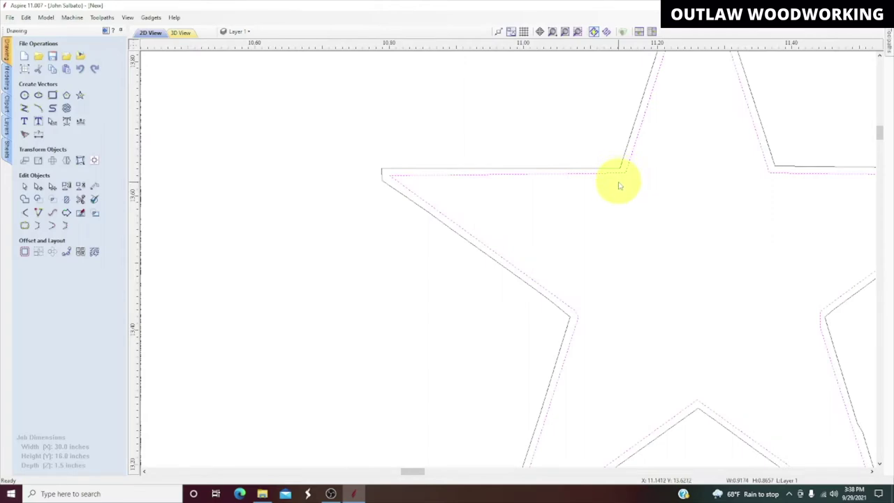
scroll(620, 187, down, 5)
scroll(414, 195, up, 5)
scroll(417, 195, up, 1)
scroll(431, 176, down, 7)
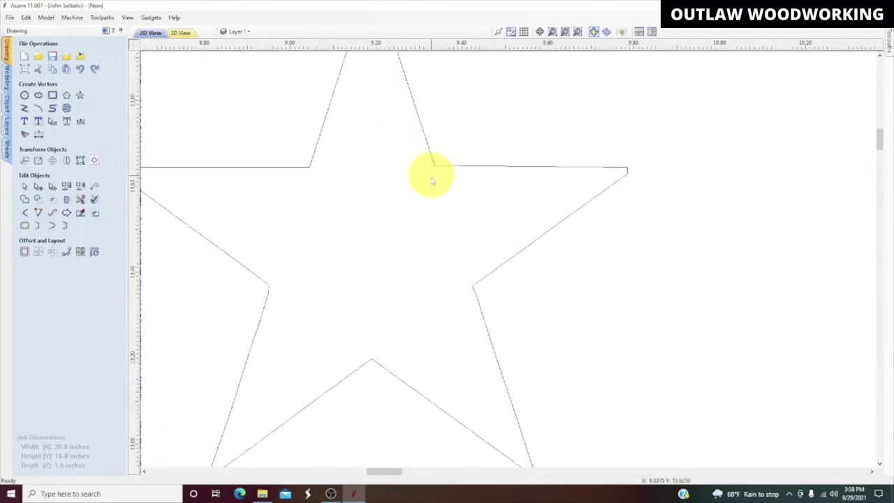
Delete the inner duplicate outlines of the fourth and third stars from the left in the third row
scroll(304, 180, up, 4)
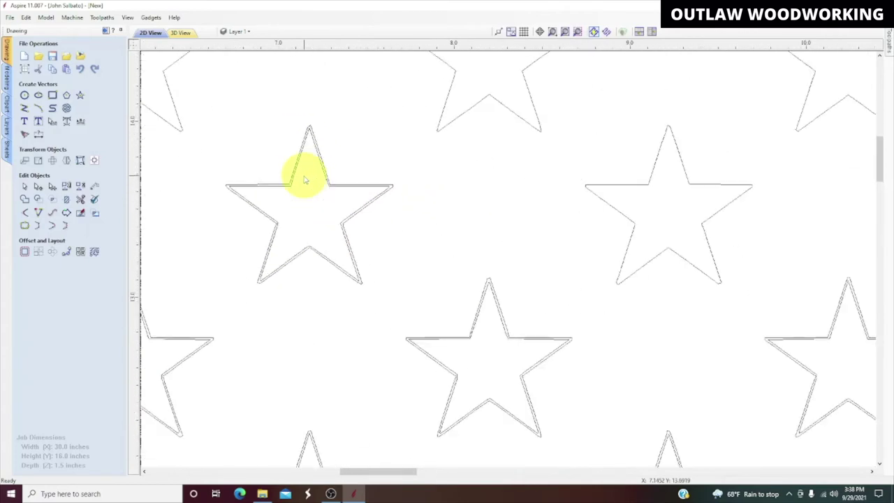
click(274, 207)
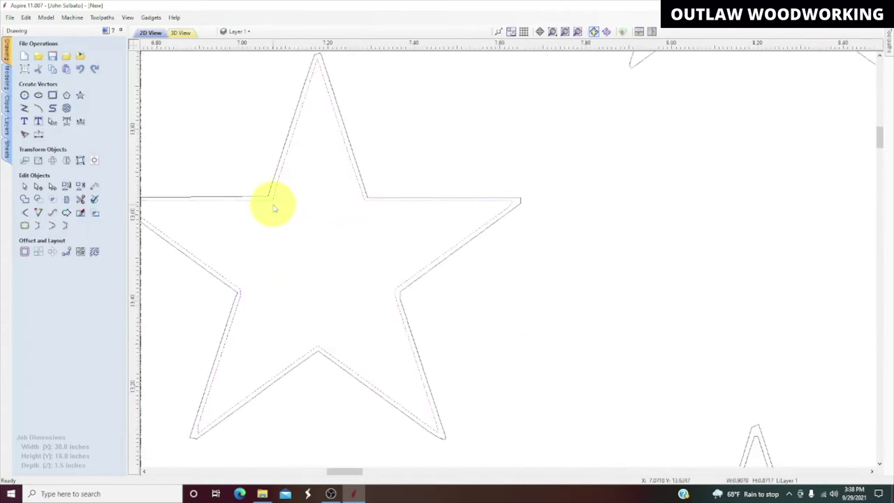
scroll(276, 206, down, 4)
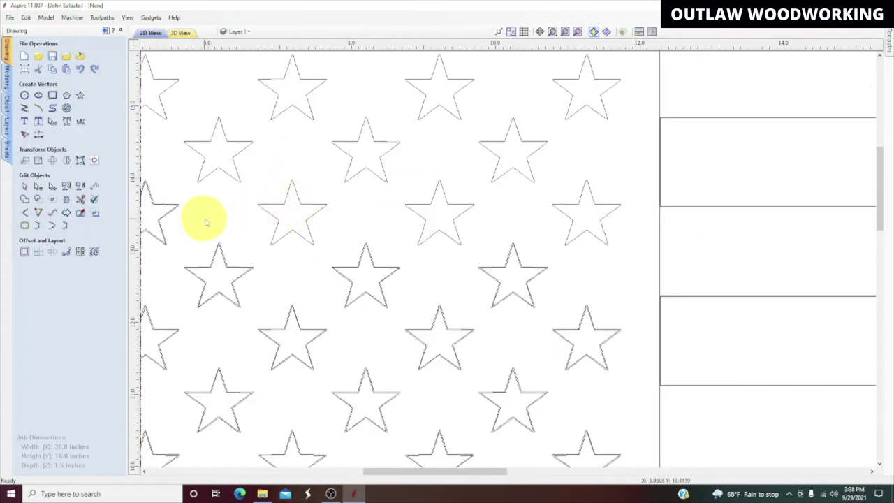
scroll(344, 224, up, 1)
scroll(343, 224, up, 1)
scroll(358, 220, up, 4)
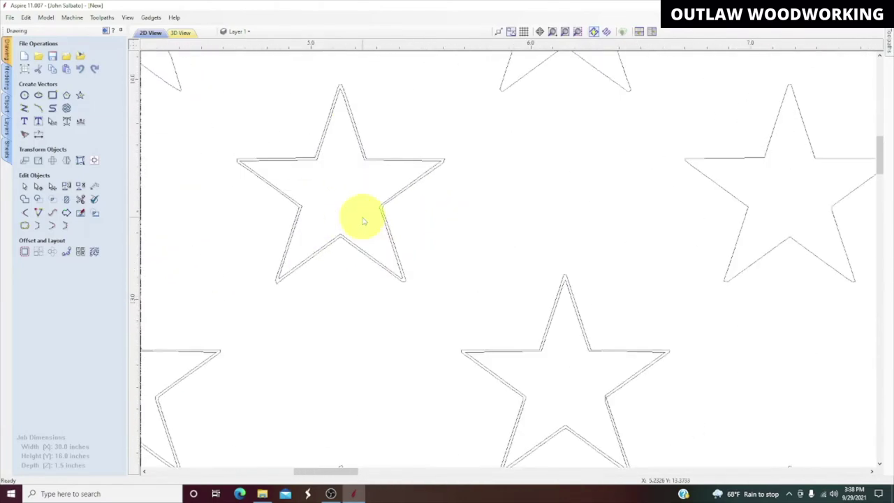
click(410, 192)
scroll(398, 205, down, 5)
Delete the inner duplicate outlines of the second and first stars from the left in the third row
scroll(289, 220, up, 2)
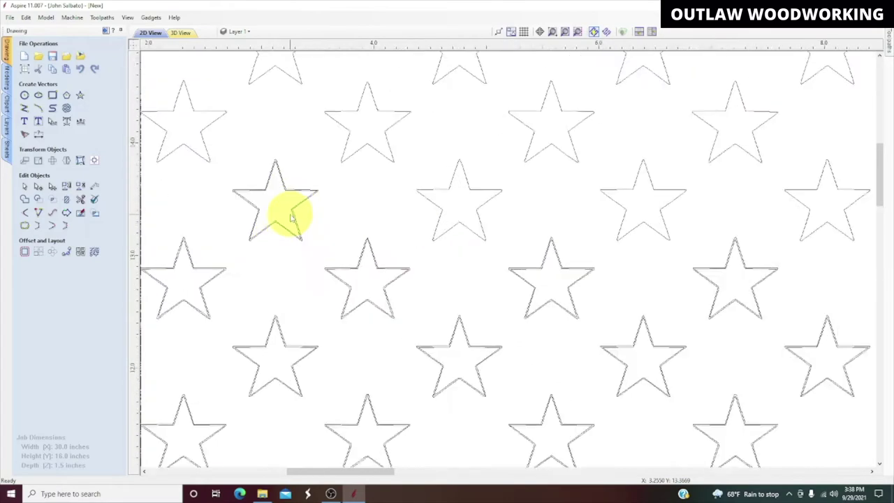
scroll(291, 218, up, 3)
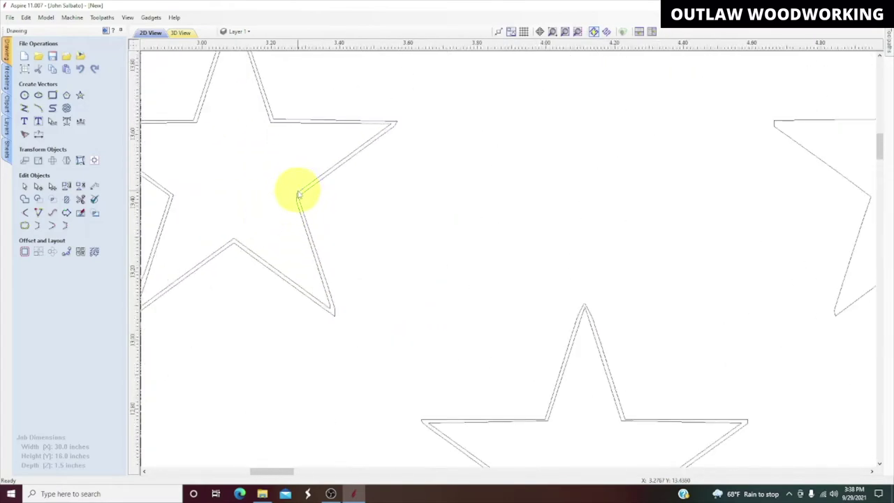
scroll(293, 203, down, 4)
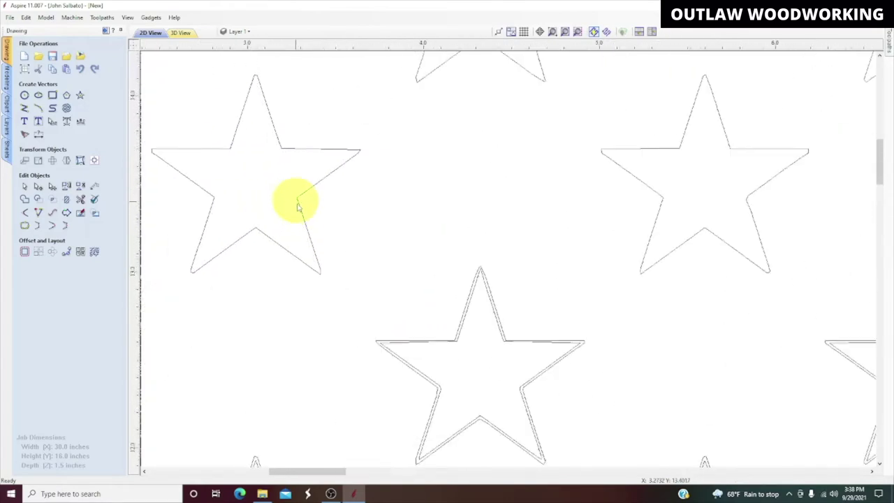
scroll(187, 202, up, 3)
scroll(187, 202, up, 3)
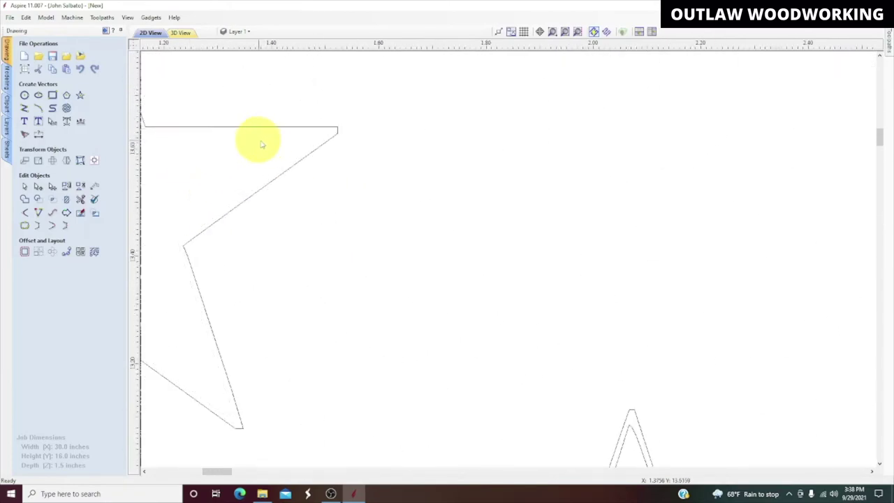
scroll(272, 164, down, 5)
Delete the inner duplicate outlines of the first two stars from the left in the fourth row
scroll(314, 214, up, 3)
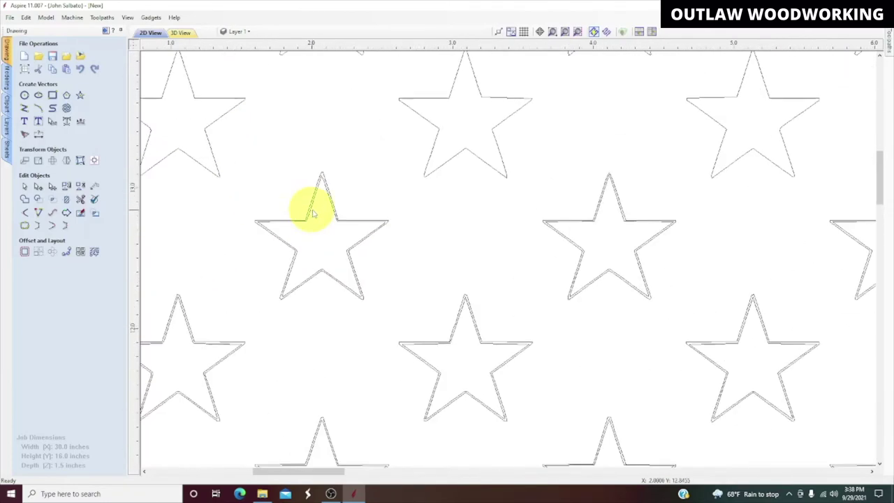
scroll(314, 214, up, 4)
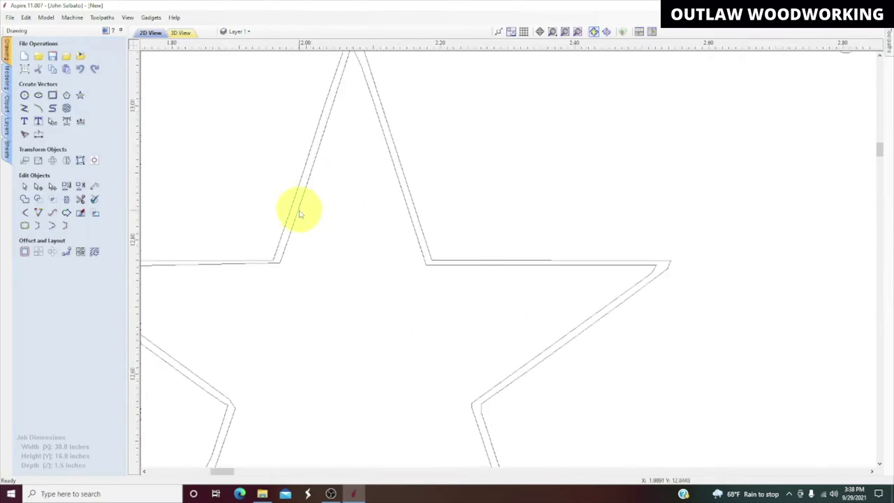
scroll(300, 210, down, 5)
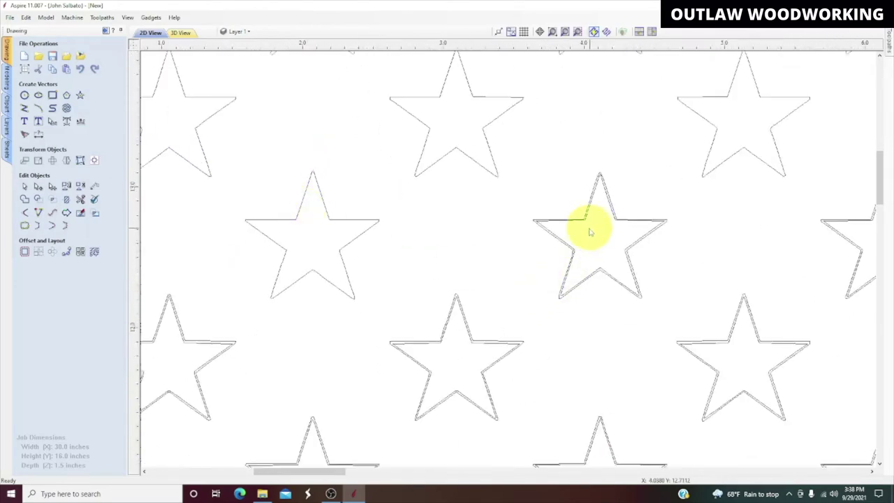
scroll(590, 227, down, 3)
scroll(587, 226, up, 6)
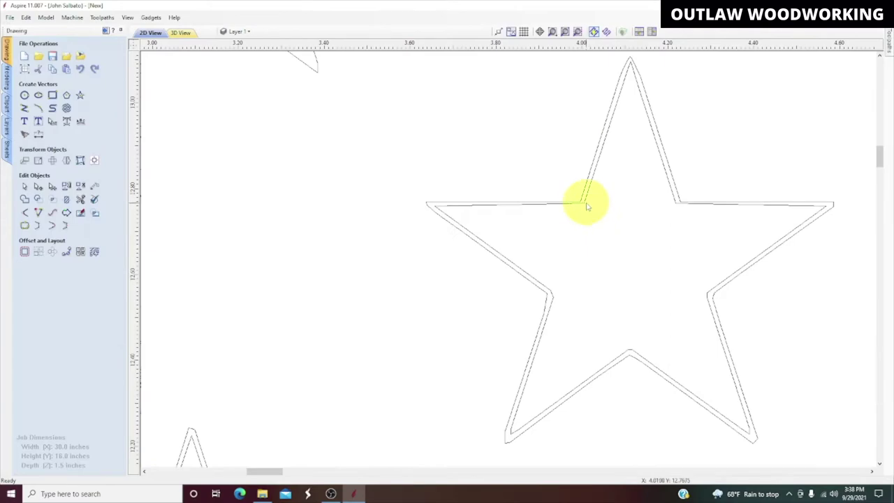
click(581, 206)
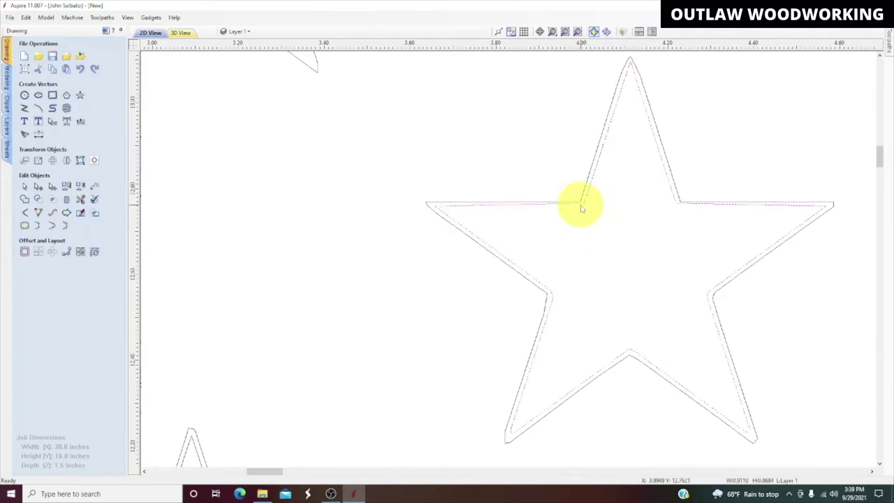
scroll(580, 205, down, 5)
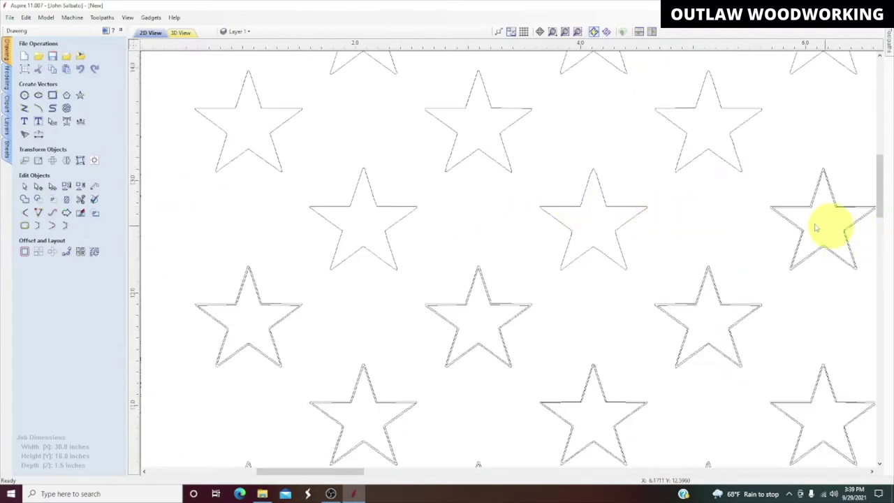
Delete the inner duplicate outlines of the third, fourth and fifth stars from the left in the fourth row
scroll(802, 214, up, 3)
scroll(802, 215, up, 5)
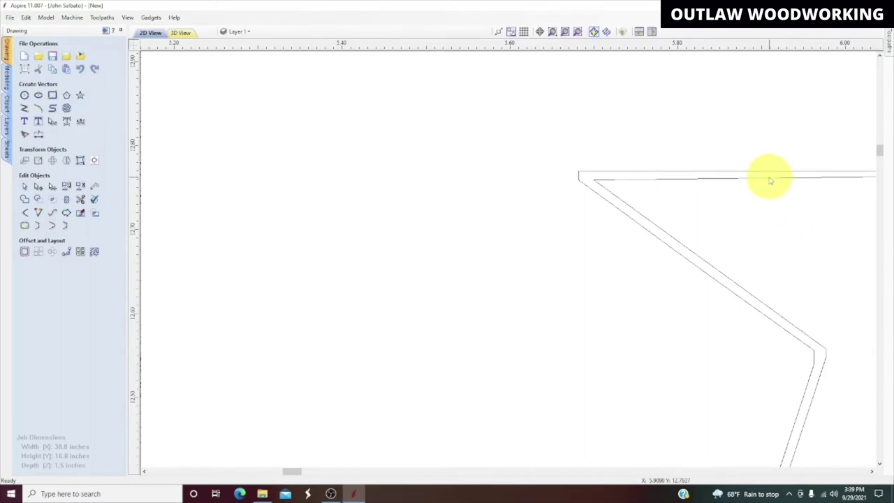
scroll(741, 196, down, 6)
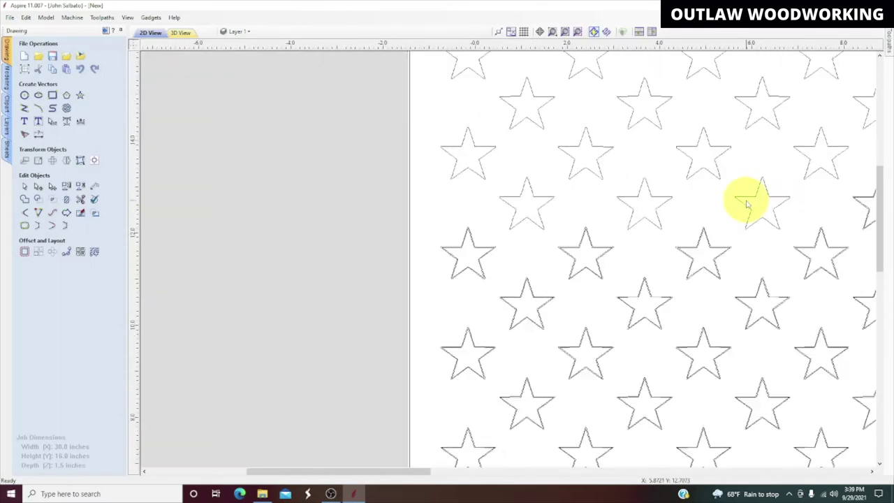
middle_drag(759, 194, 417, 166)
scroll(489, 167, up, 7)
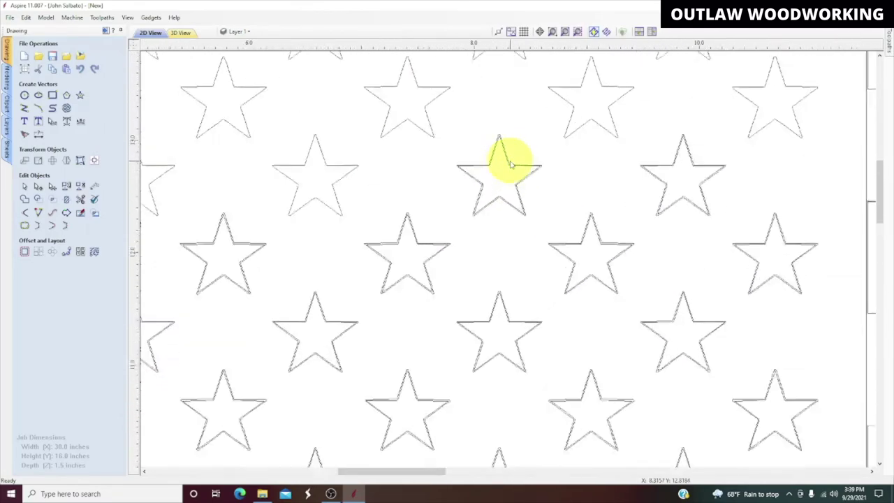
click(493, 168)
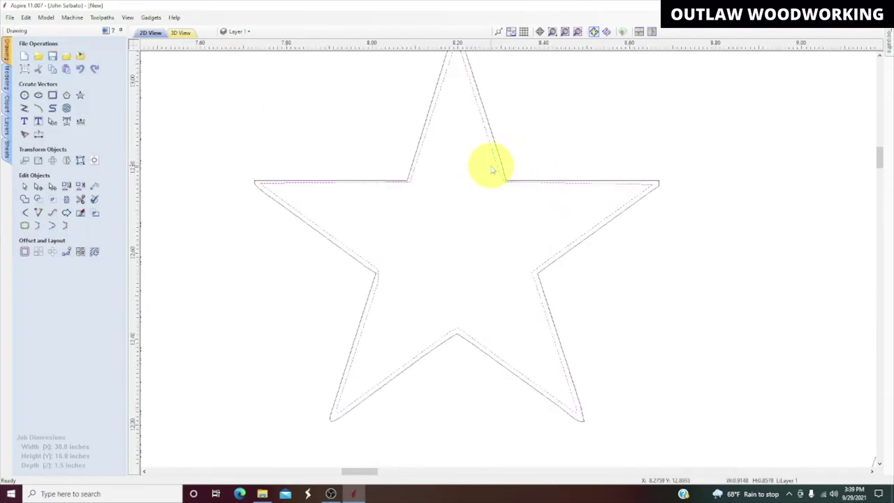
scroll(491, 169, down, 6)
scroll(694, 183, up, 8)
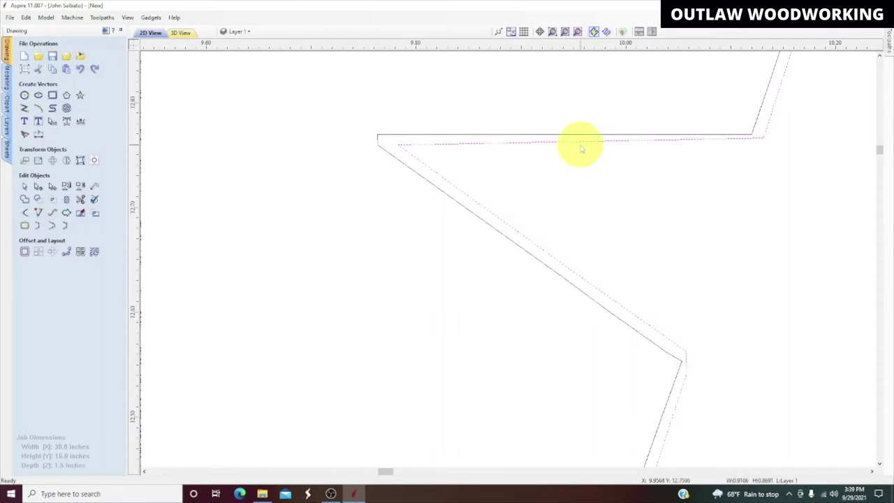
scroll(580, 153, down, 7)
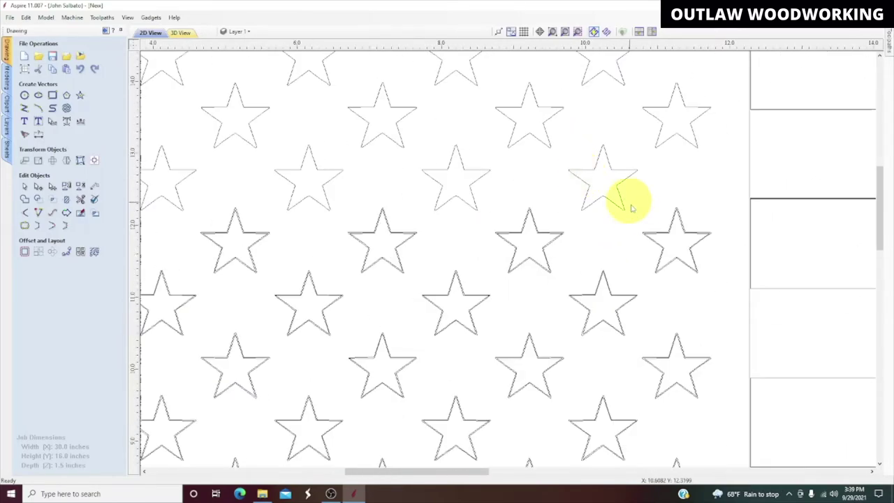
Delete the inner duplicate outlines of the sixth, fifth and fourth stars from the left in the fifth row
scroll(660, 241, up, 8)
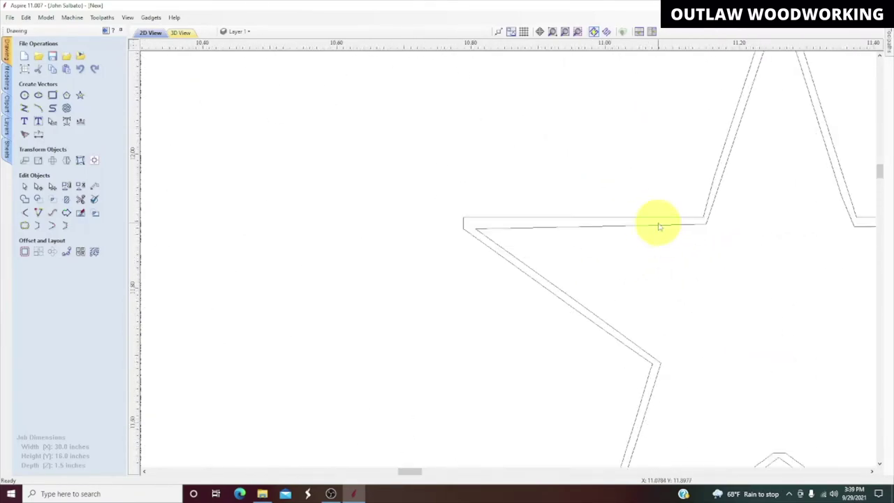
scroll(648, 236, down, 7)
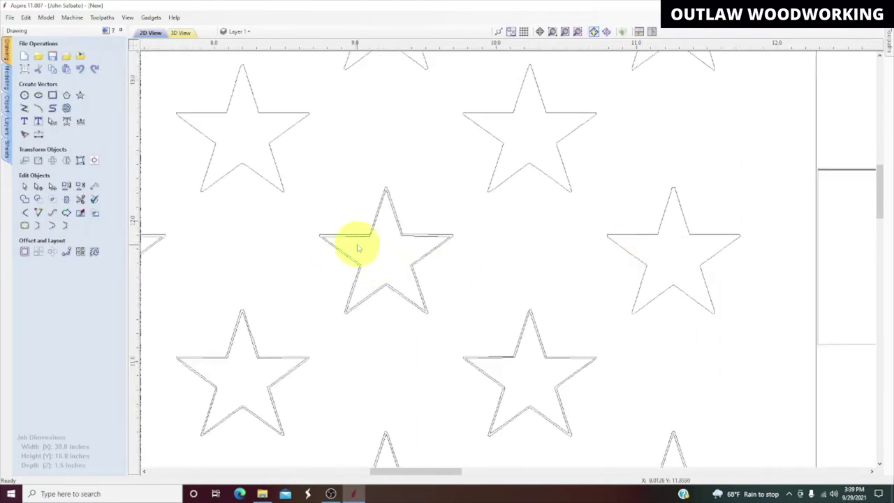
scroll(360, 241, up, 8)
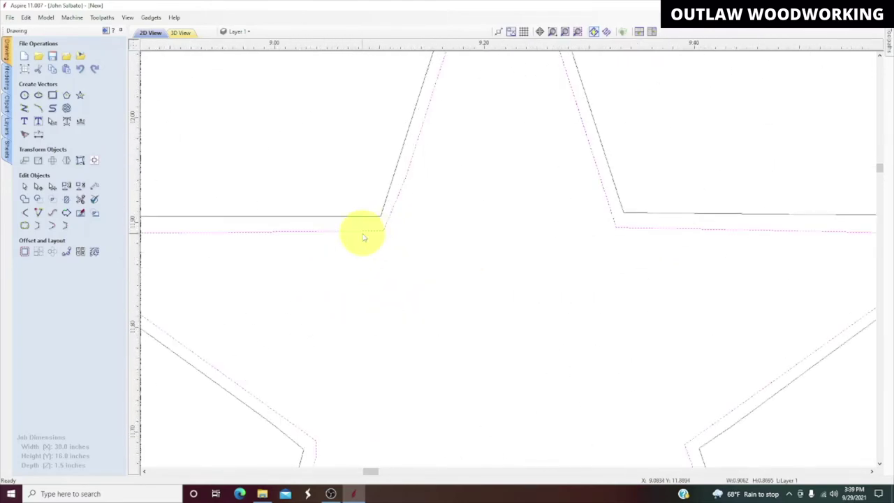
scroll(367, 235, down, 6)
scroll(451, 218, up, 7)
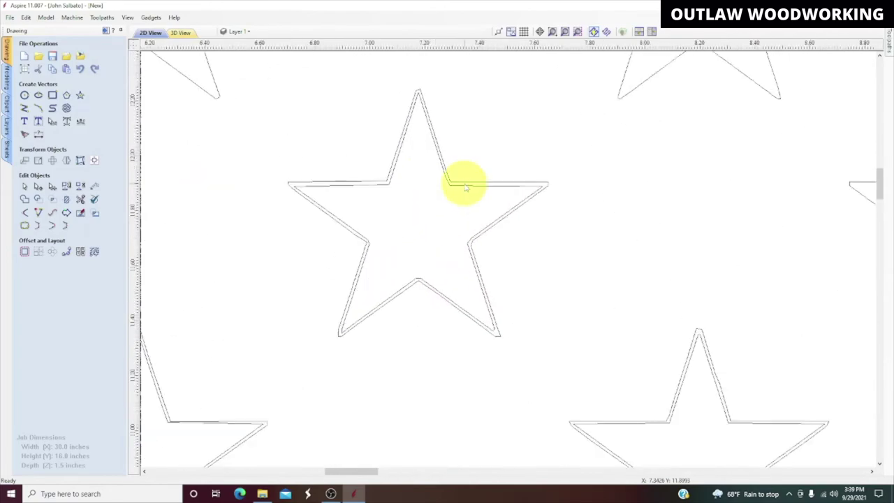
scroll(458, 196, down, 6)
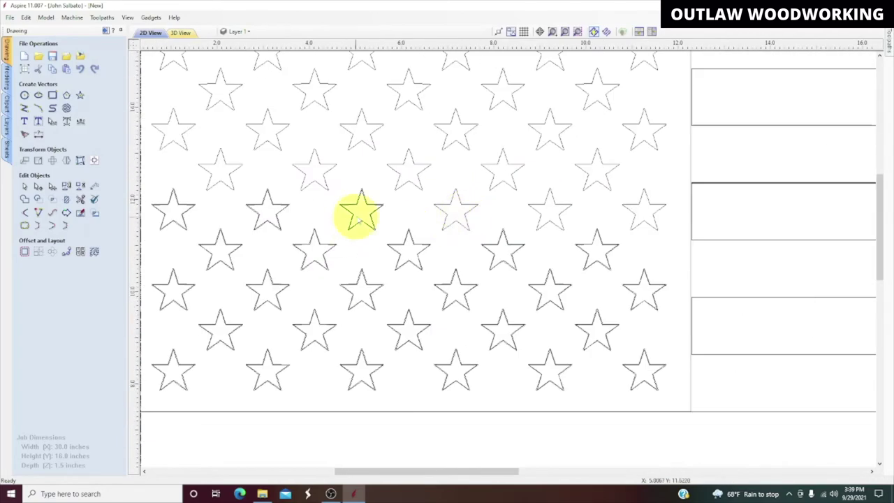
Delete the inner duplicate outlines of the third, second and first stars from the left in the fifth row
scroll(357, 213, up, 7)
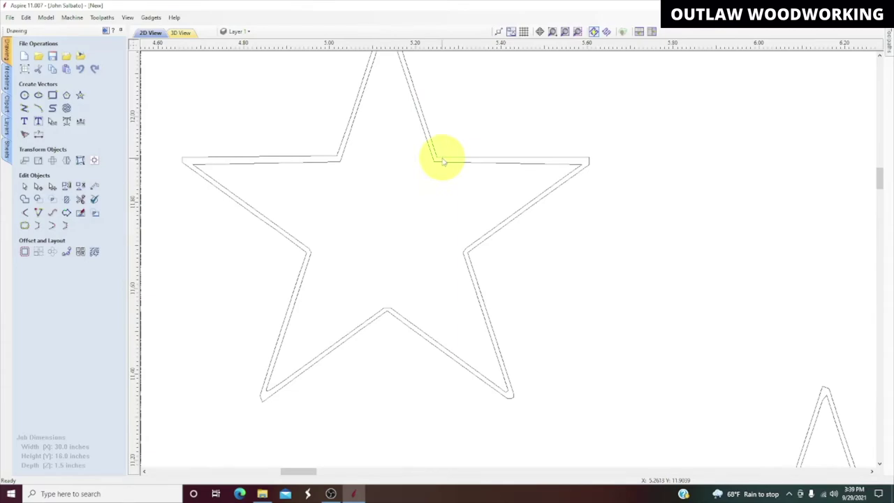
scroll(438, 173, down, 5)
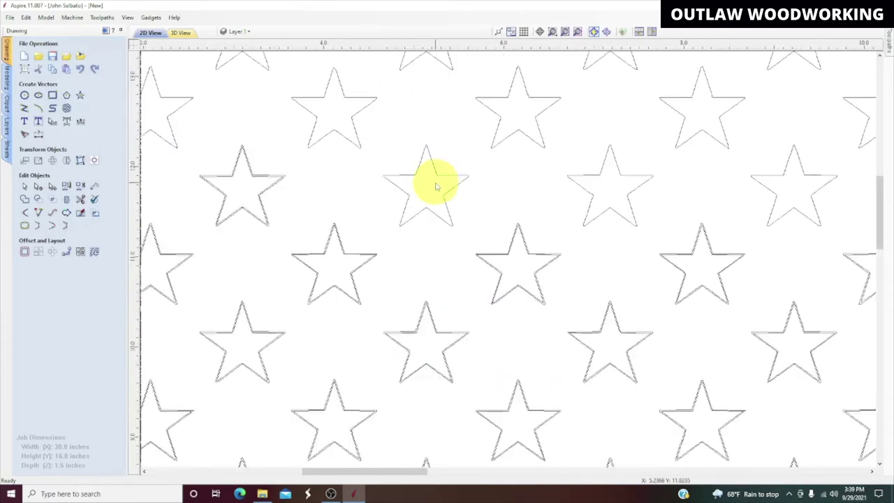
scroll(253, 185, up, 5)
scroll(274, 162, up, 1)
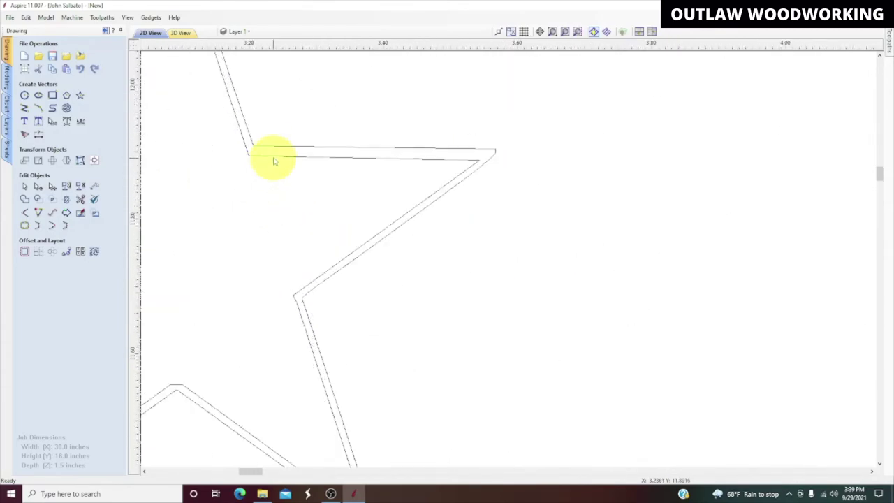
click(271, 160)
scroll(283, 185, down, 4)
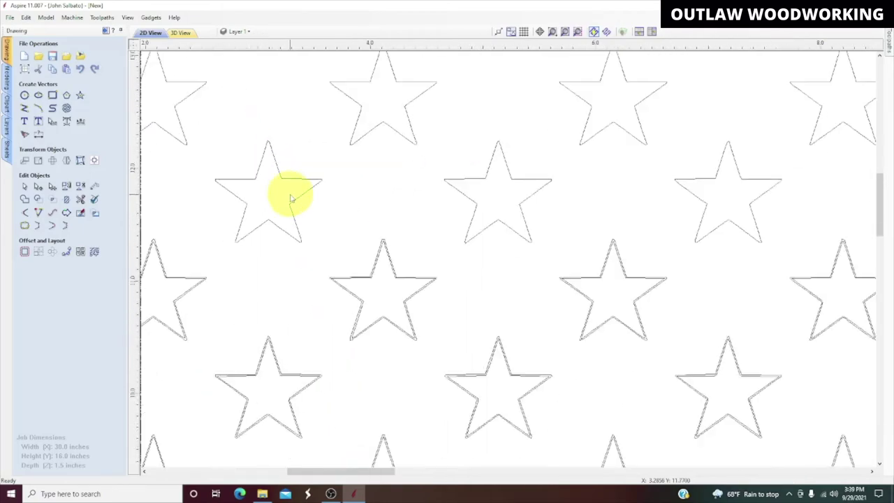
scroll(454, 196, up, 2)
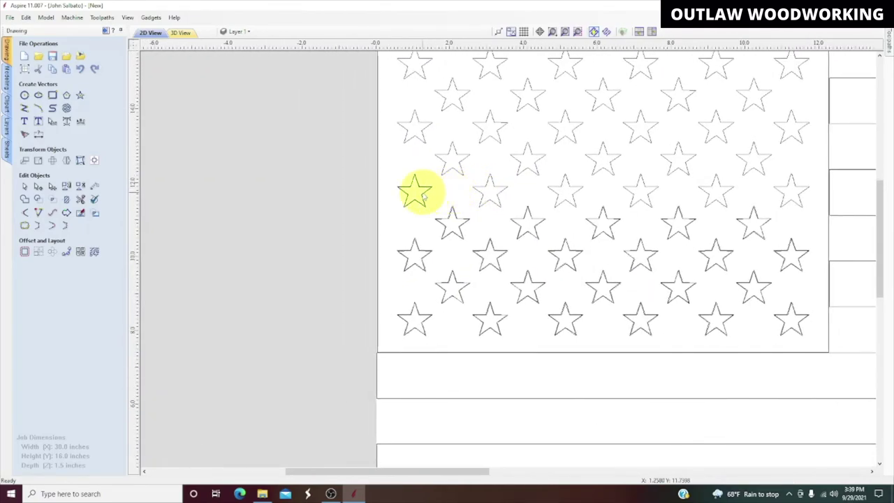
scroll(424, 198, up, 4)
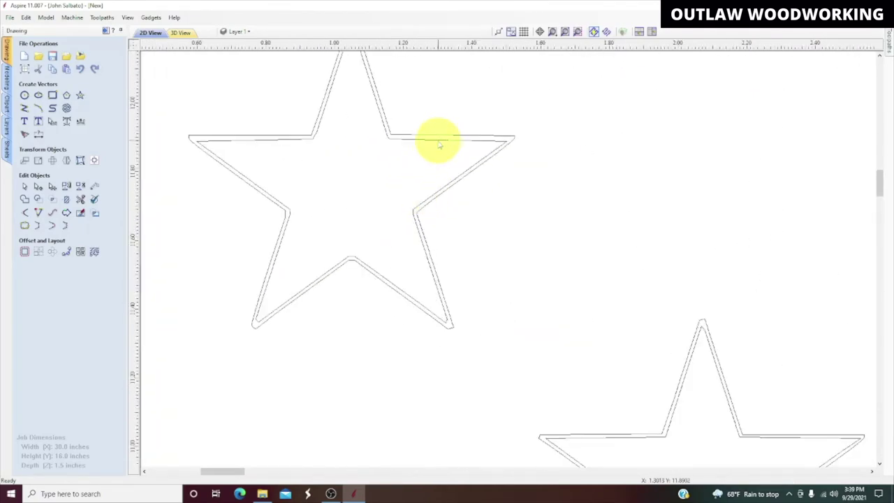
scroll(438, 158, down, 3)
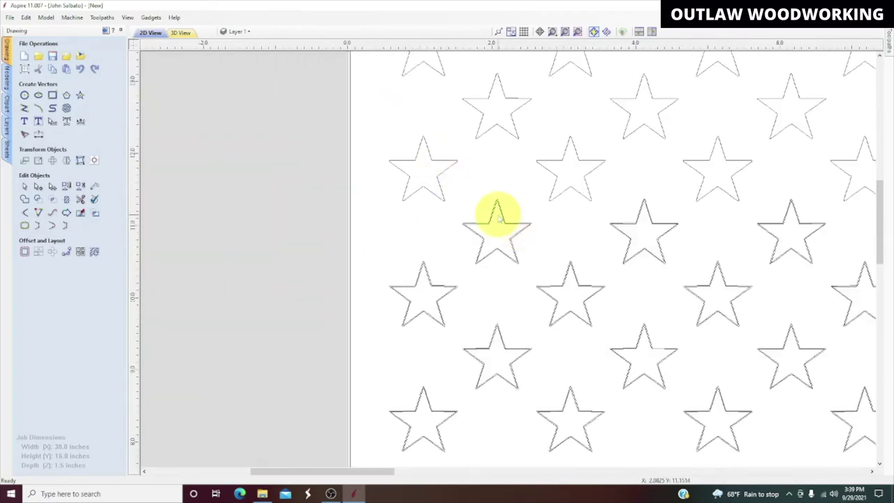
Delete the inner duplicate outlines of the first two stars from the left in the sixth row
scroll(497, 216, up, 4)
click(535, 198)
scroll(522, 210, down, 4)
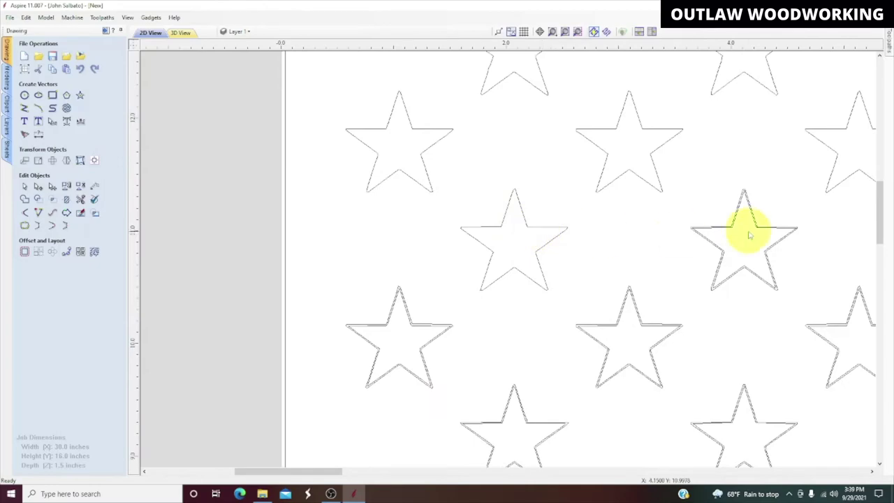
scroll(730, 237, up, 5)
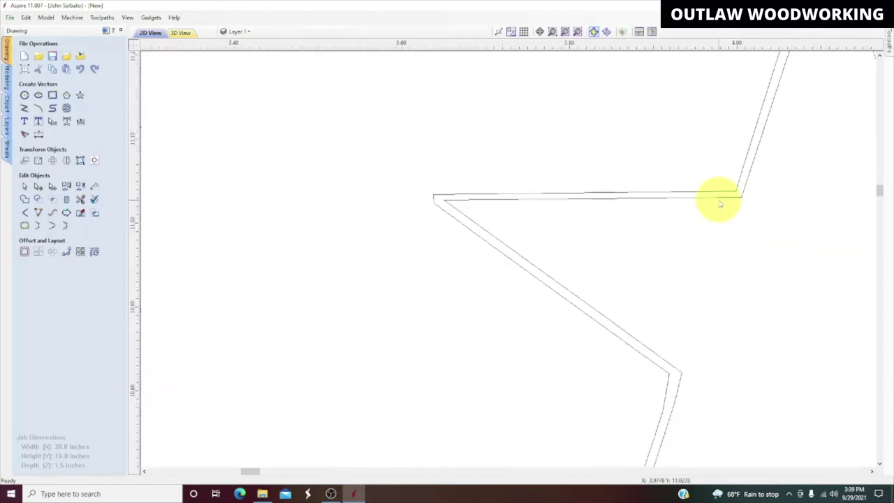
scroll(707, 213, down, 5)
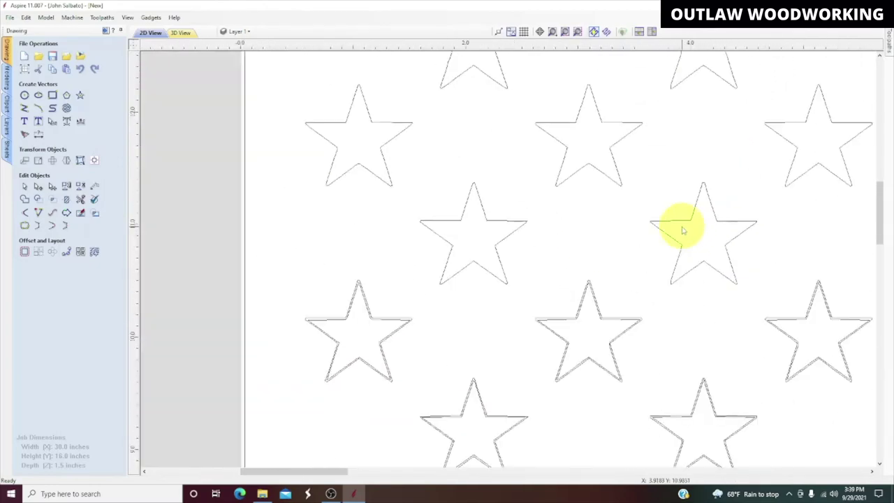
Delete the inner duplicate outlines of the third and fourth stars from the left in the sixth row
scroll(389, 189, up, 5)
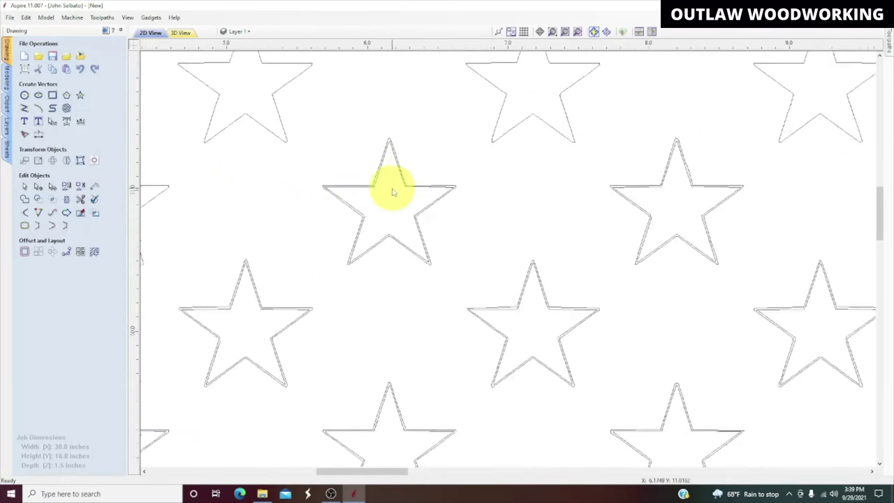
click(459, 172)
key(Escape)
scroll(455, 174, down, 5)
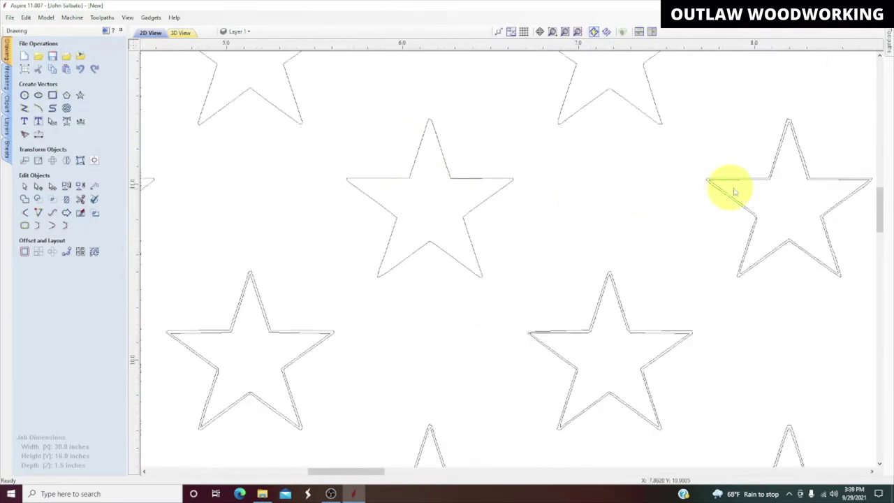
scroll(772, 189, up, 5)
scroll(772, 190, up, 2)
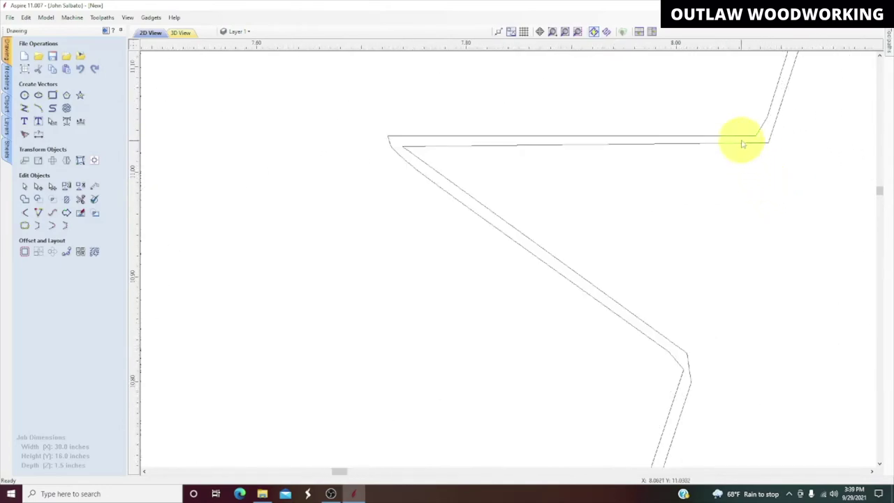
scroll(722, 209, down, 6)
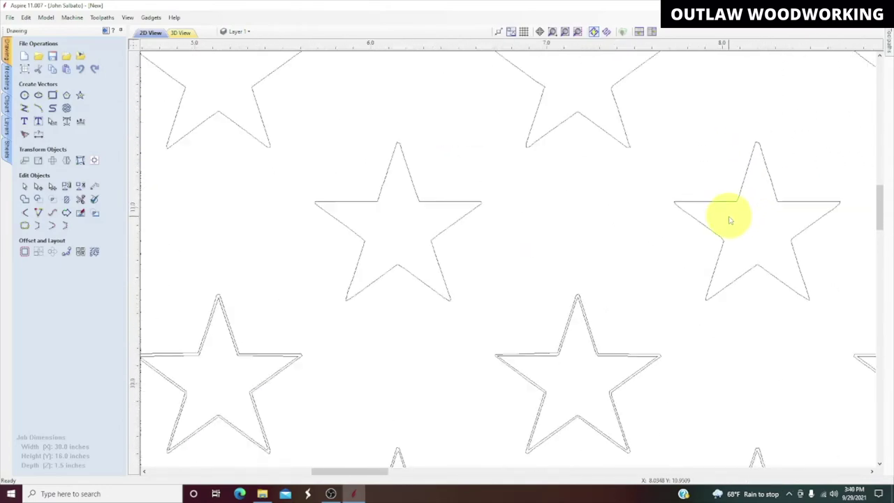
Delete the inner duplicate outline of the fifth star from the left in the sixth row
middle_drag(824, 205, 509, 170)
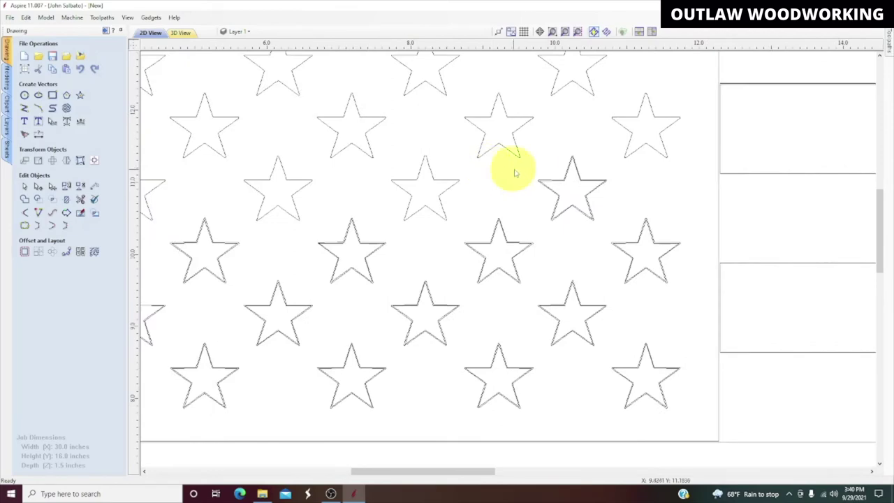
scroll(550, 183, up, 3)
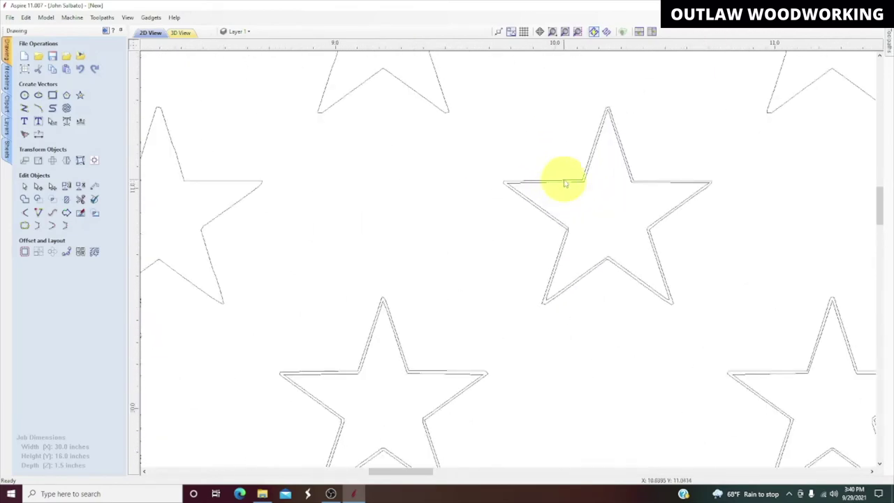
scroll(566, 184, up, 3)
click(554, 192)
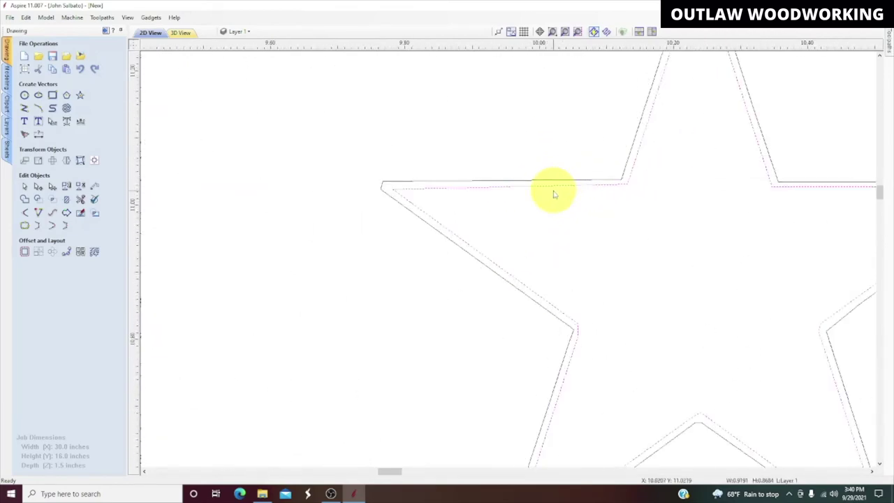
scroll(553, 193, down, 5)
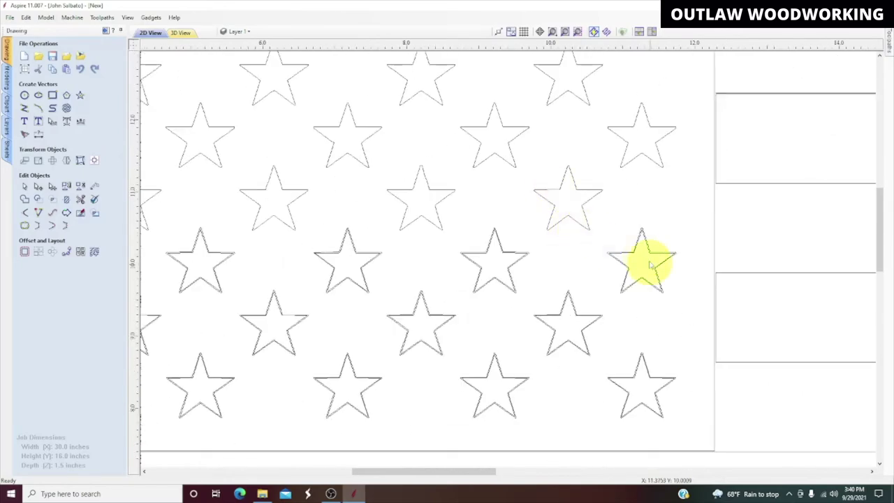
Delete the inner duplicate outlines of the sixth and fifth stars from the left in the seventh row
scroll(641, 258, up, 1)
scroll(630, 257, up, 4)
click(626, 253)
scroll(619, 257, down, 5)
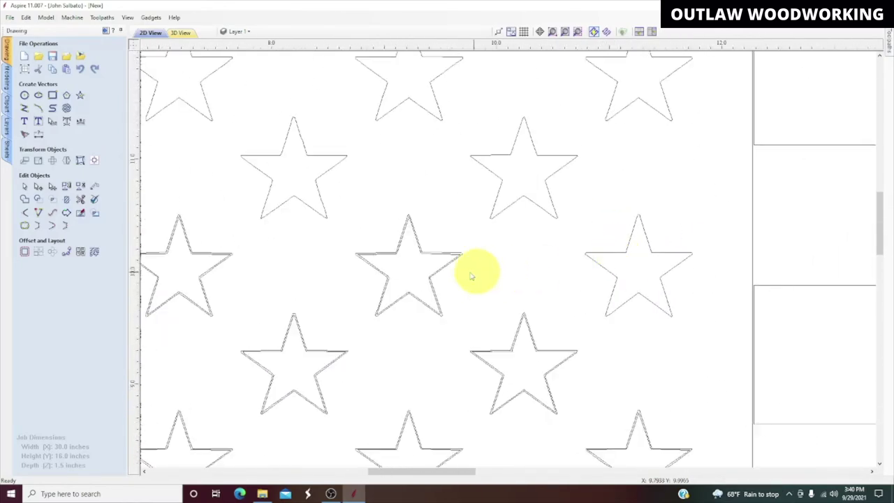
scroll(436, 259, up, 4)
click(442, 255)
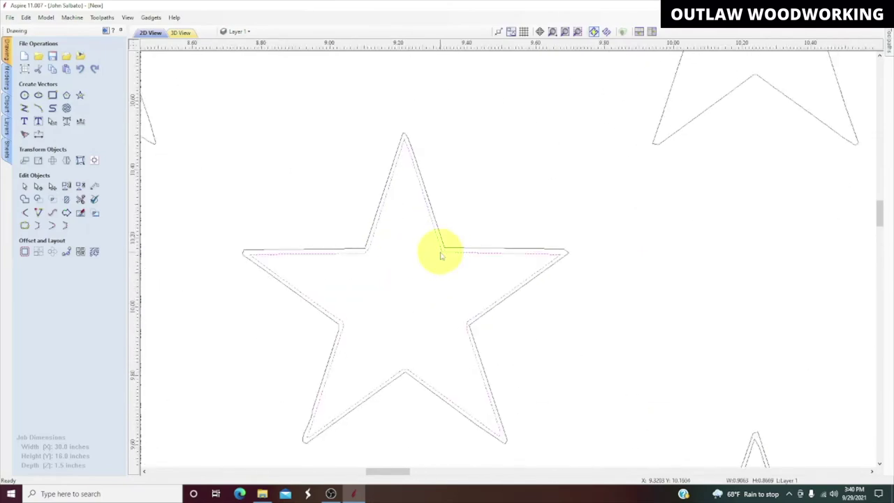
scroll(441, 256, down, 4)
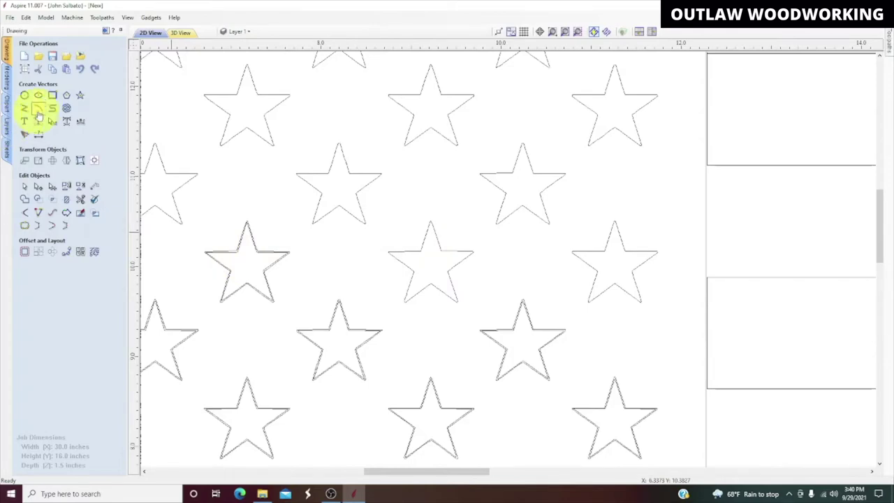
Delete the inner duplicate outlines of the fourth and third stars from the left in the seventh row
scroll(265, 262, up, 4)
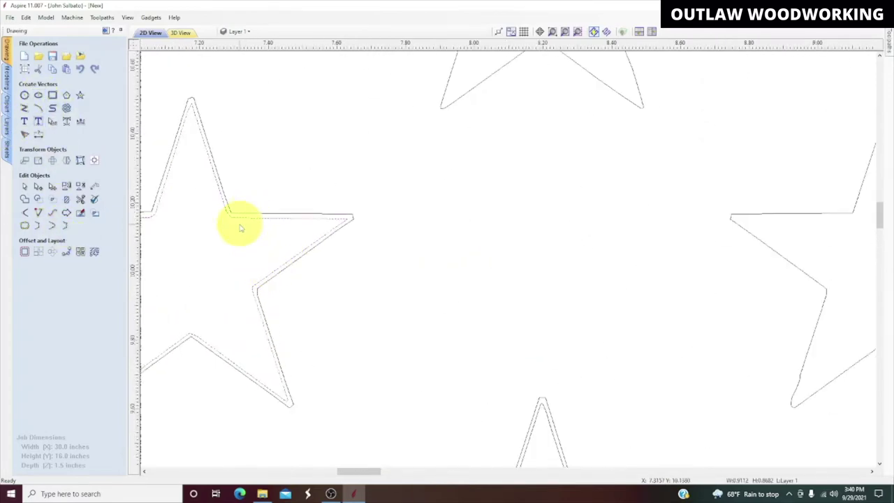
scroll(239, 230, down, 4)
middle_drag(219, 233, 519, 233)
scroll(413, 236, up, 5)
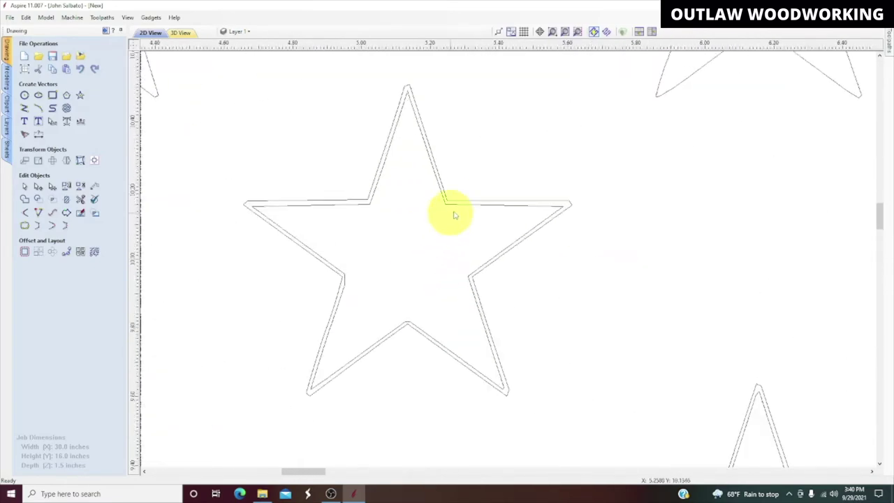
click(461, 207)
click(450, 218)
scroll(443, 225, down, 5)
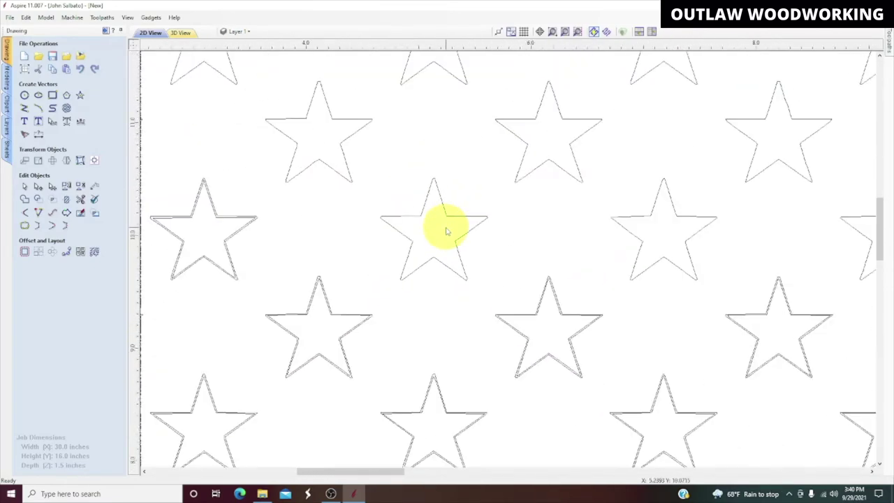
Delete the inner duplicate outlines of the second and first stars from the left in the seventh row
scroll(215, 219, up, 5)
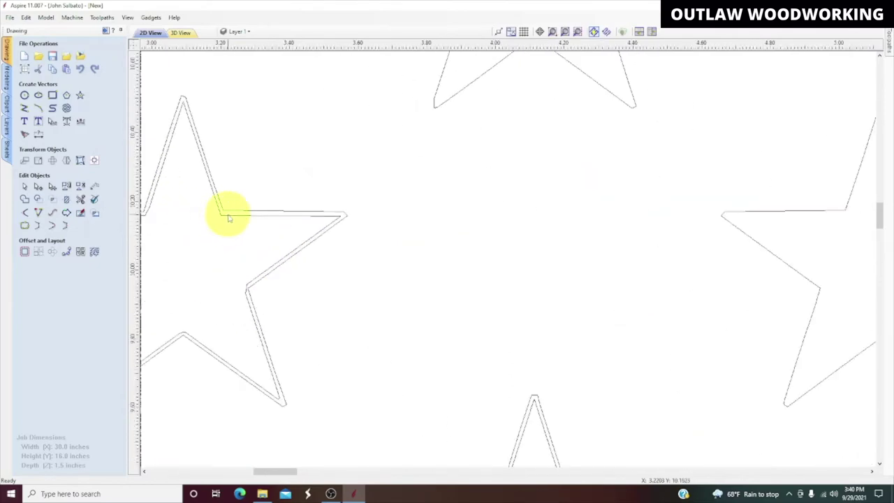
scroll(221, 222, down, 4)
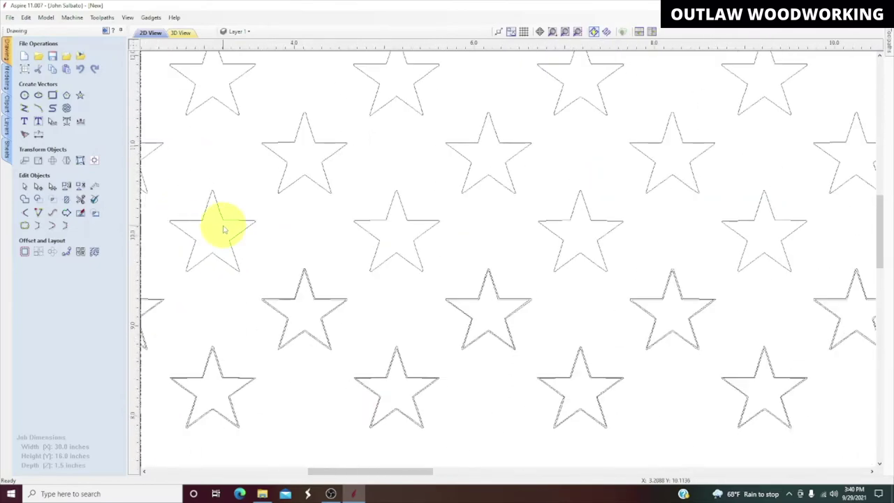
scroll(267, 218, up, 4)
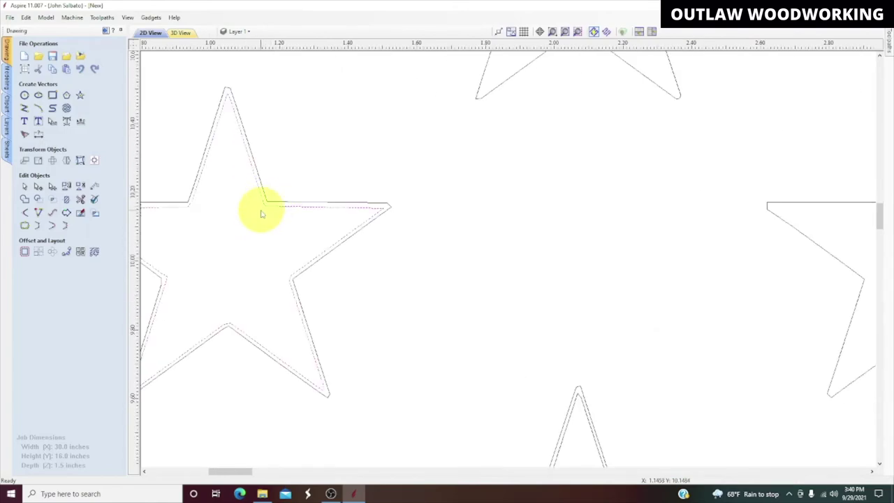
scroll(261, 215, down, 4)
Delete the inner duplicate outlines of the first two stars from the left in the eighth row
scroll(301, 264, up, 1)
scroll(306, 266, up, 4)
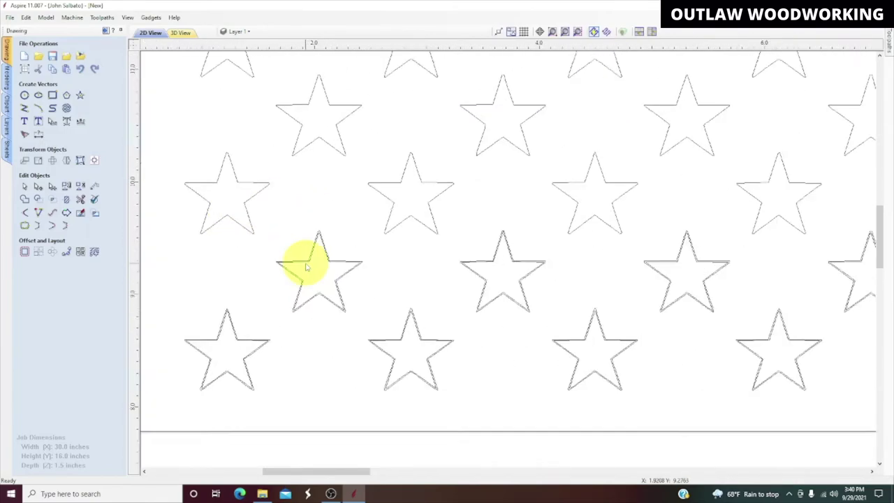
click(310, 262)
scroll(310, 262, down, 4)
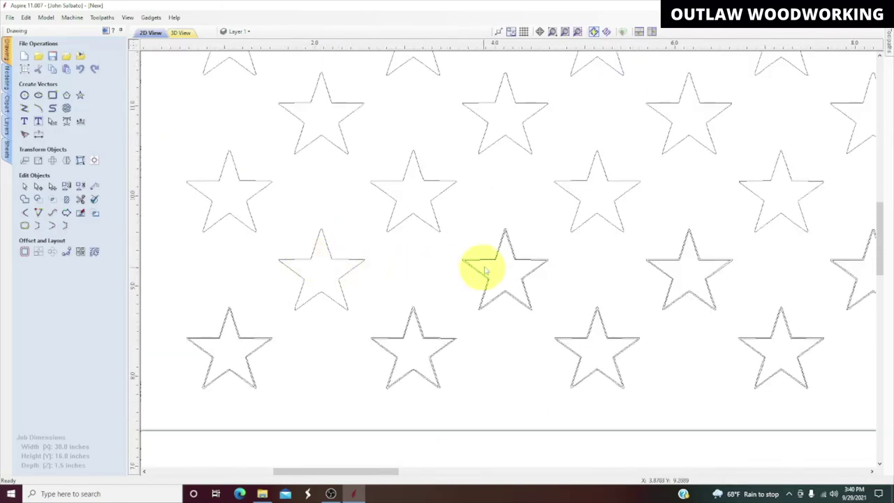
scroll(482, 266, up, 4)
click(504, 242)
scroll(496, 253, down, 4)
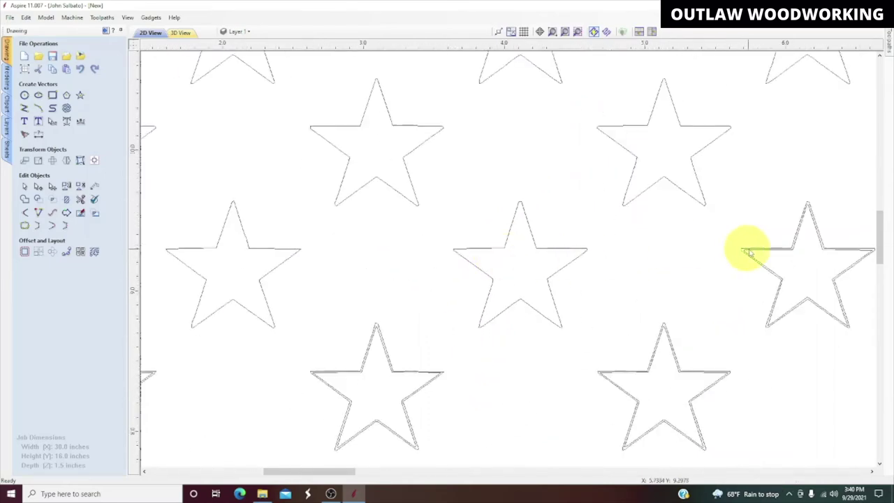
Delete the inner duplicate outlines of the third and fourth stars from the left in the eighth row
scroll(795, 252, up, 4)
scroll(795, 253, up, 3)
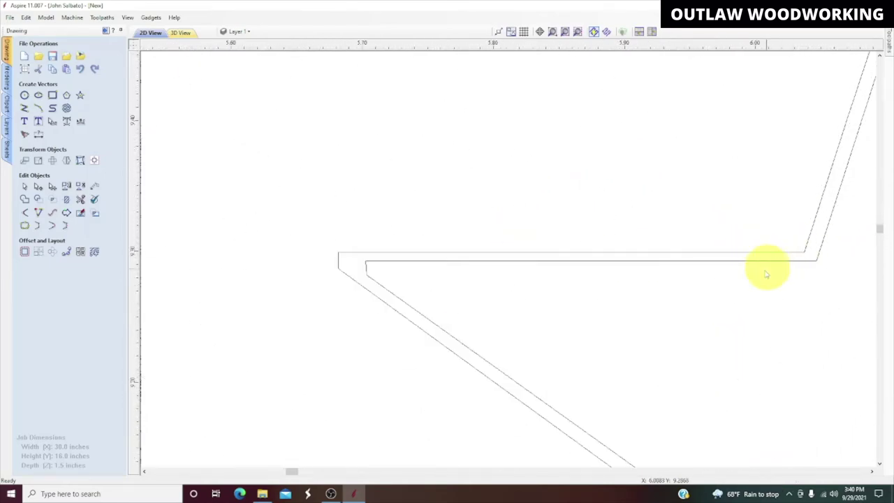
scroll(768, 271, down, 5)
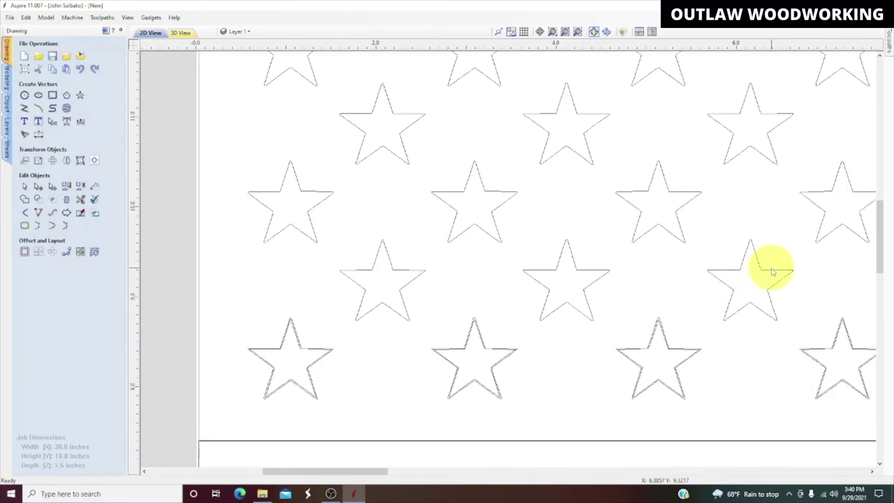
scroll(465, 205, up, 4)
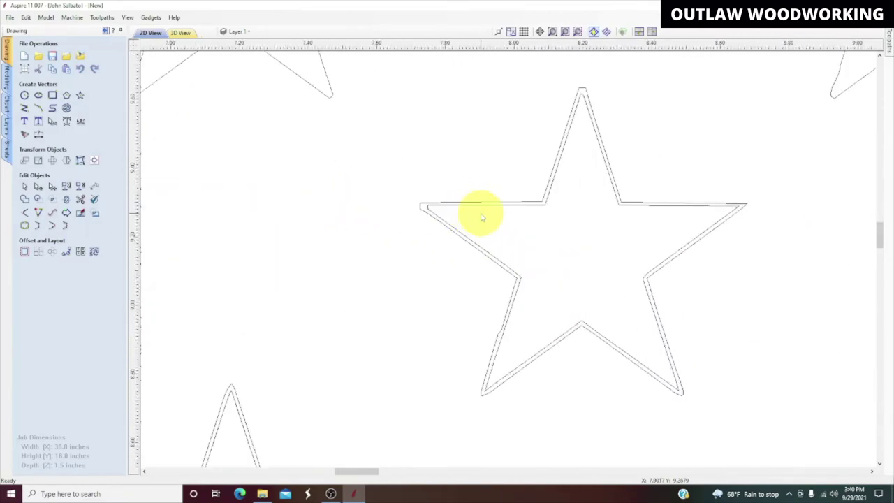
scroll(483, 218, up, 2)
scroll(488, 205, down, 4)
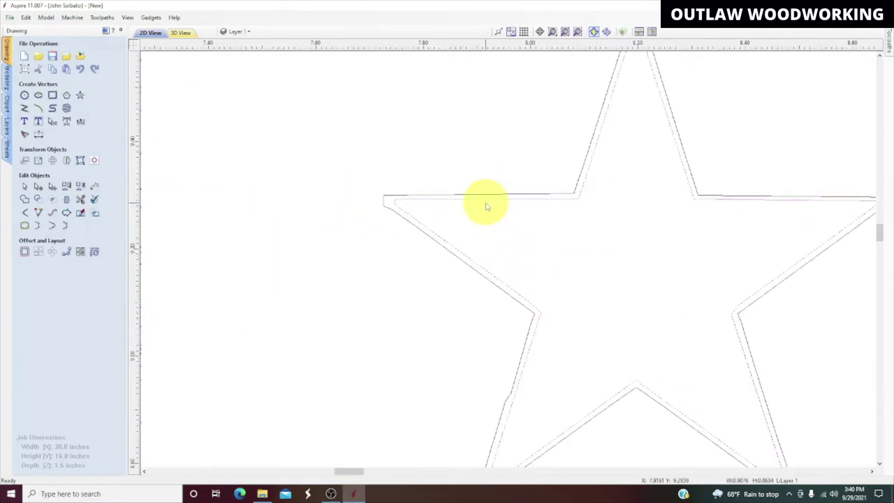
Delete the inner duplicate outline of the fifth star from the left in the eighth row
scroll(704, 213, up, 5)
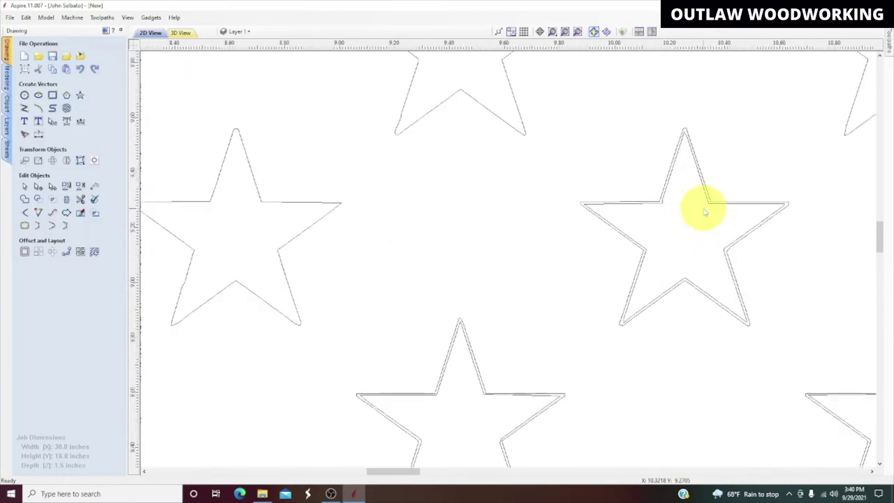
click(554, 195)
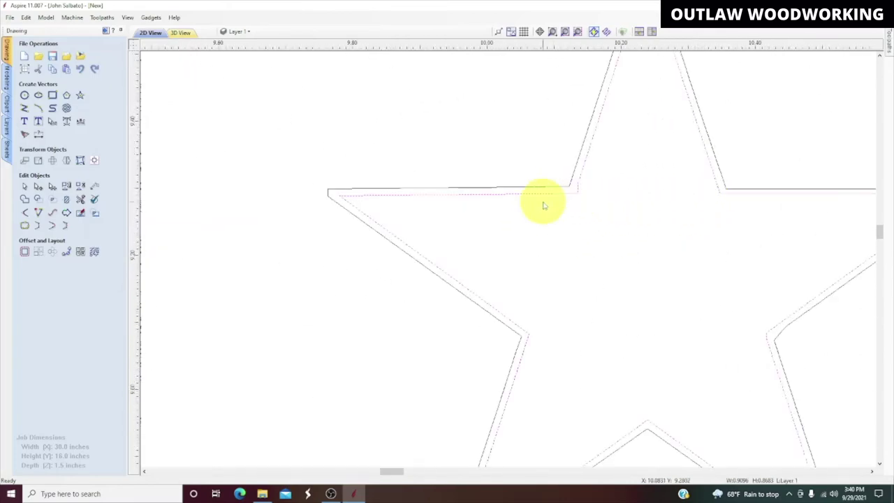
scroll(544, 206, down, 5)
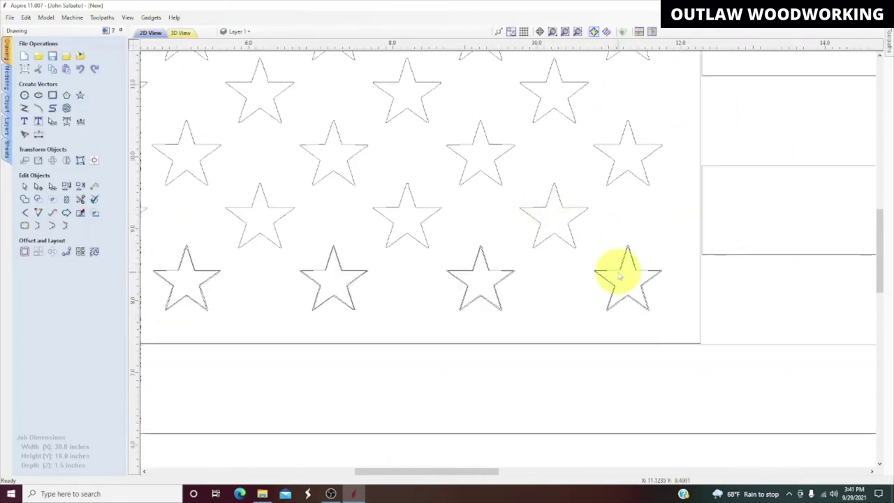
Delete the inner duplicate outlines of the sixth and fifth stars from the left in the ninth row
scroll(618, 276, up, 4)
scroll(619, 275, up, 5)
click(583, 233)
scroll(572, 243, down, 6)
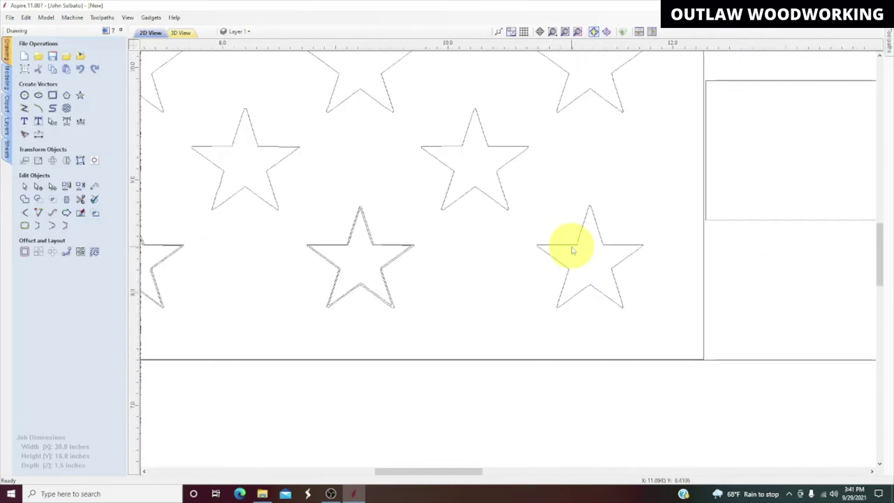
scroll(380, 250, up, 4)
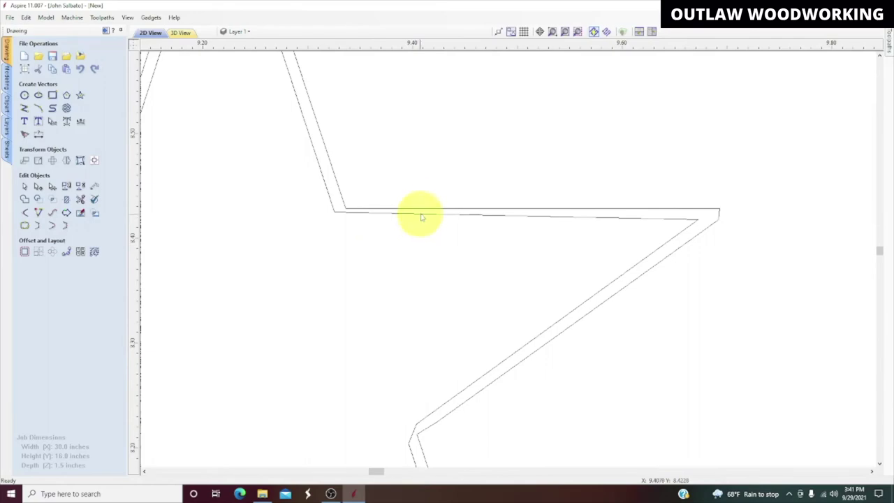
scroll(416, 222, down, 10)
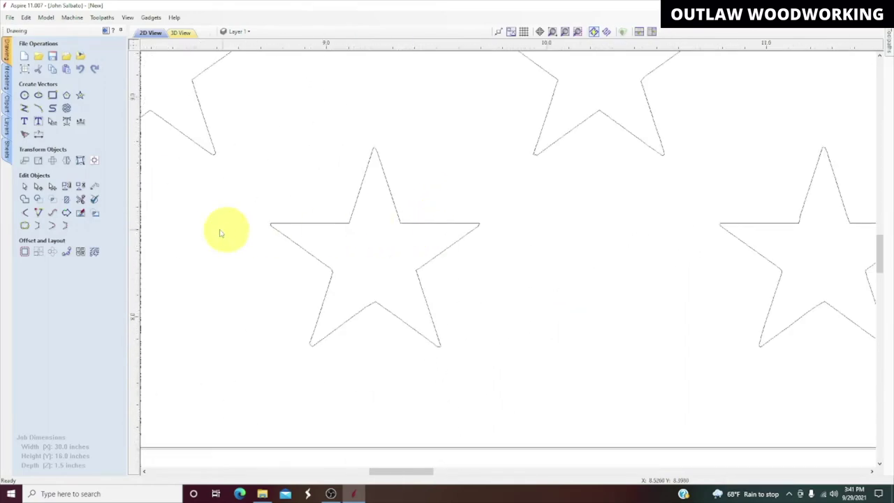
Delete the inner duplicate outlines of the fourth and third stars from the left in the ninth row
scroll(219, 231, down, 1)
middle_drag(219, 230, 499, 246)
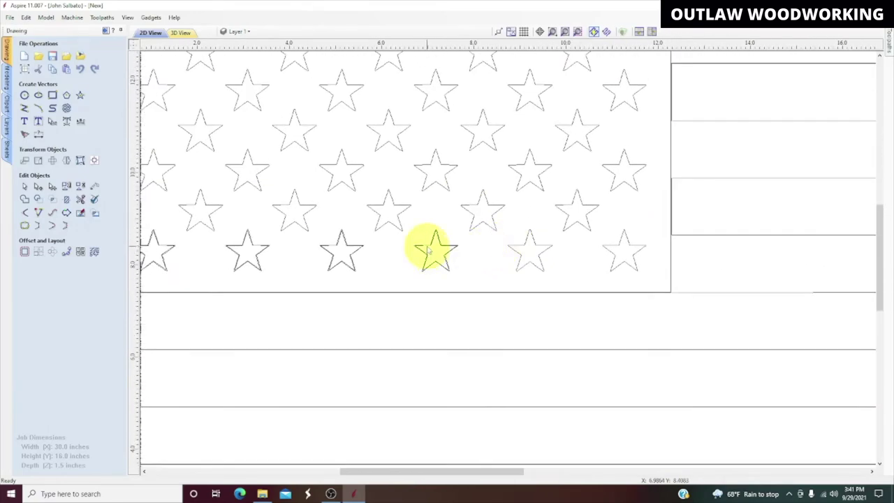
scroll(429, 250, up, 6)
scroll(429, 249, up, 4)
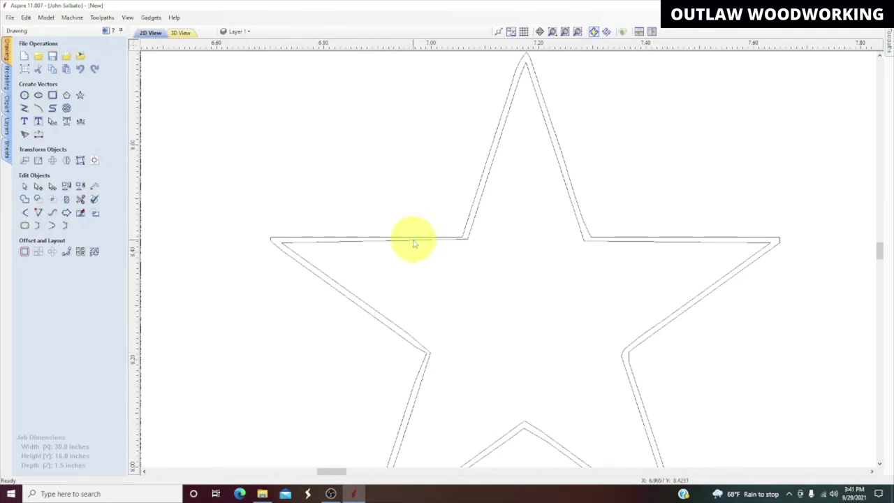
scroll(406, 247, down, 6)
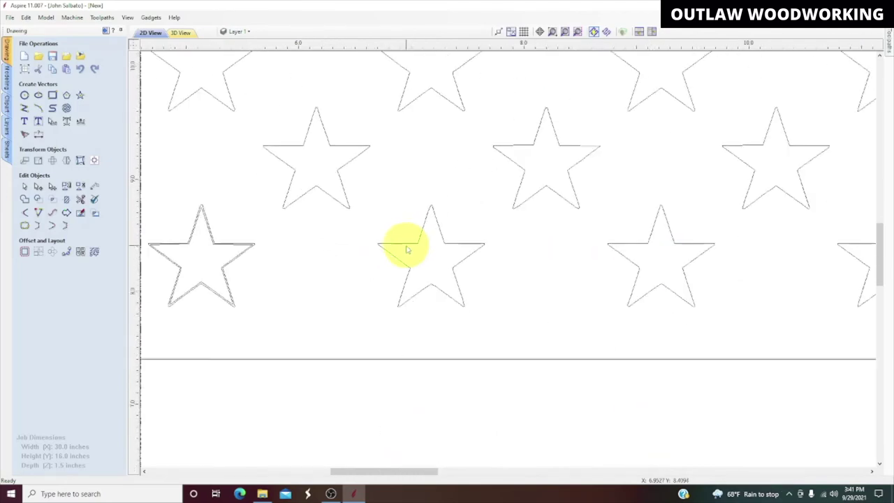
scroll(220, 252, down, 1)
scroll(220, 252, up, 9)
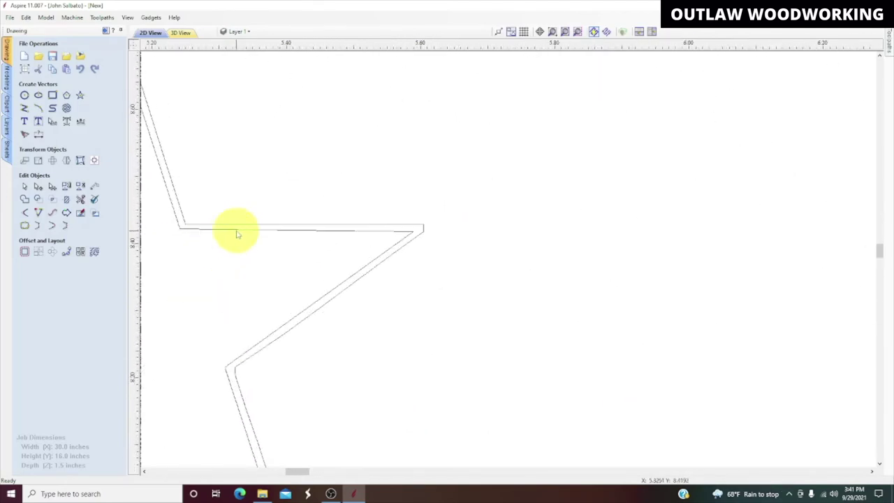
scroll(240, 231, down, 10)
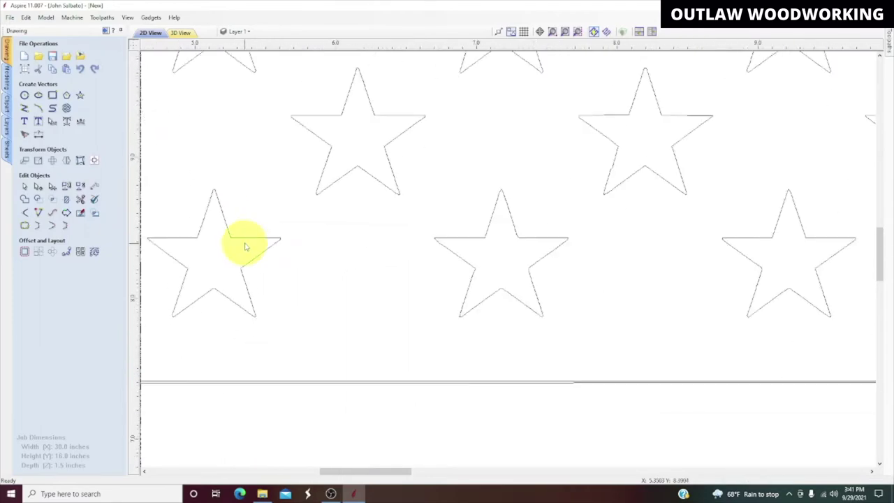
Delete the inner duplicate outlines of the second and first stars from the left in the ninth row
scroll(329, 256, up, 5)
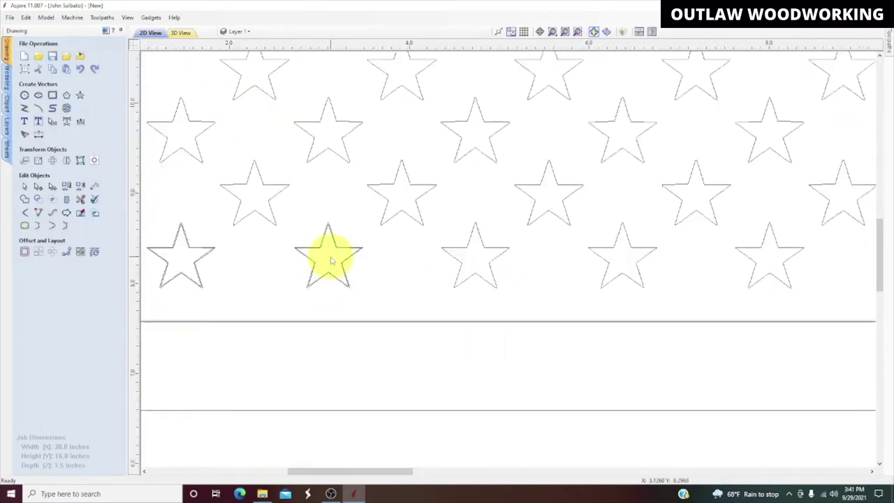
scroll(332, 259, up, 2)
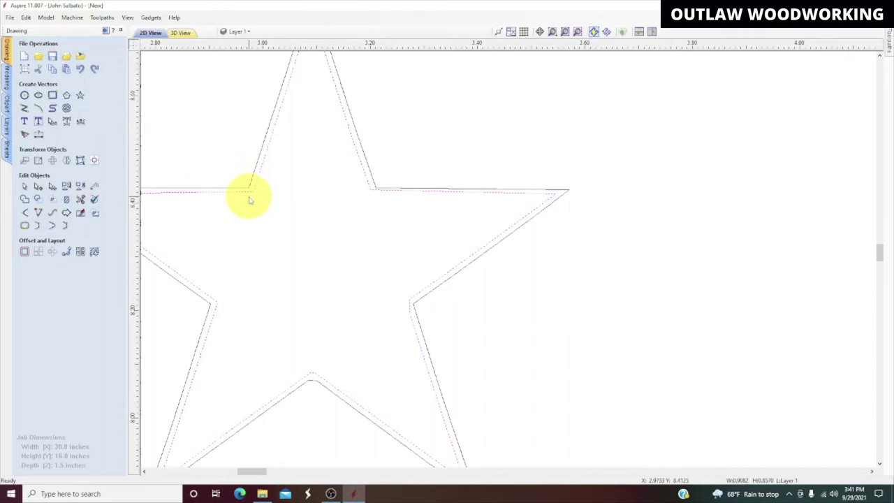
scroll(249, 201, down, 10)
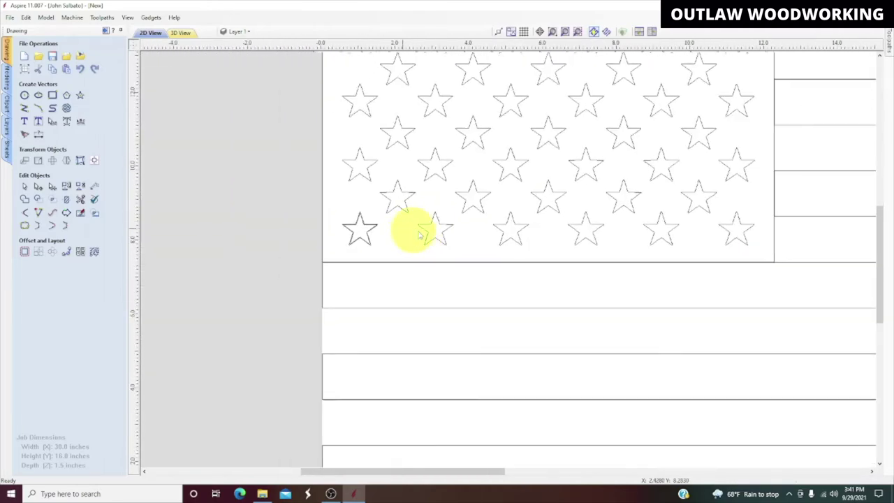
scroll(369, 235, up, 8)
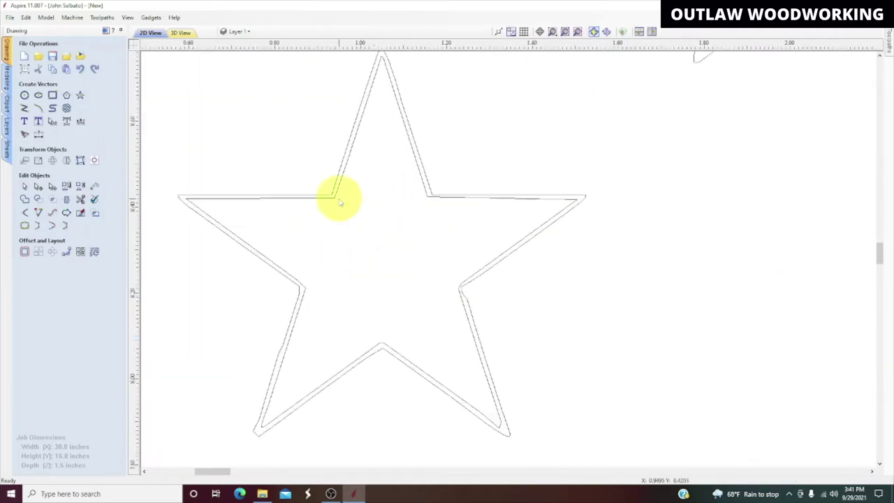
click(329, 205)
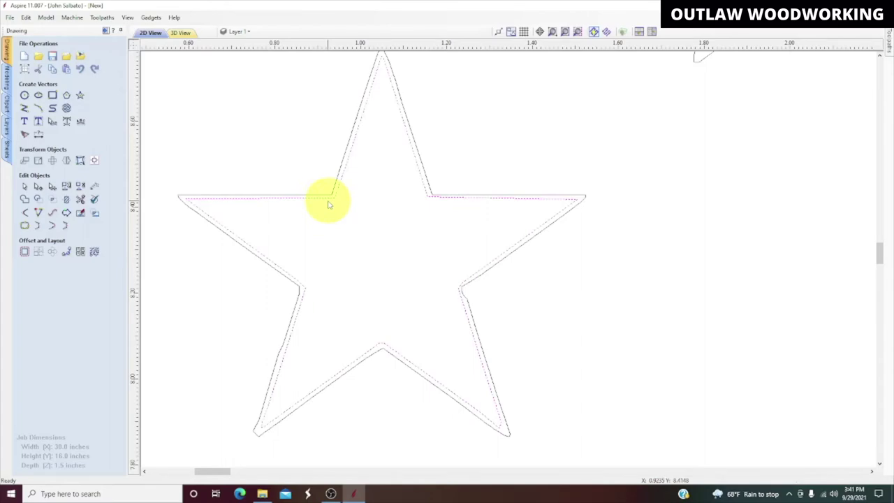
scroll(330, 204, down, 8)
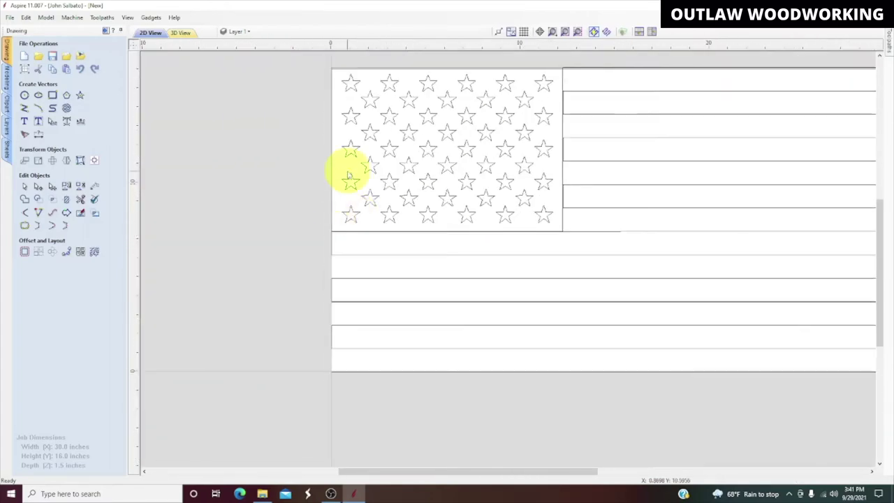
Group all the star vectors in the canton into one object
drag(335, 71, 552, 223)
right_click(493, 190)
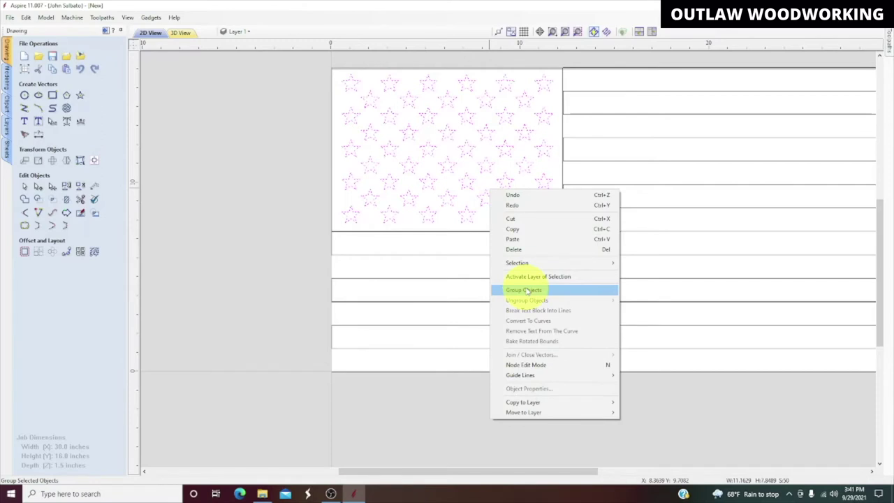
click(525, 290)
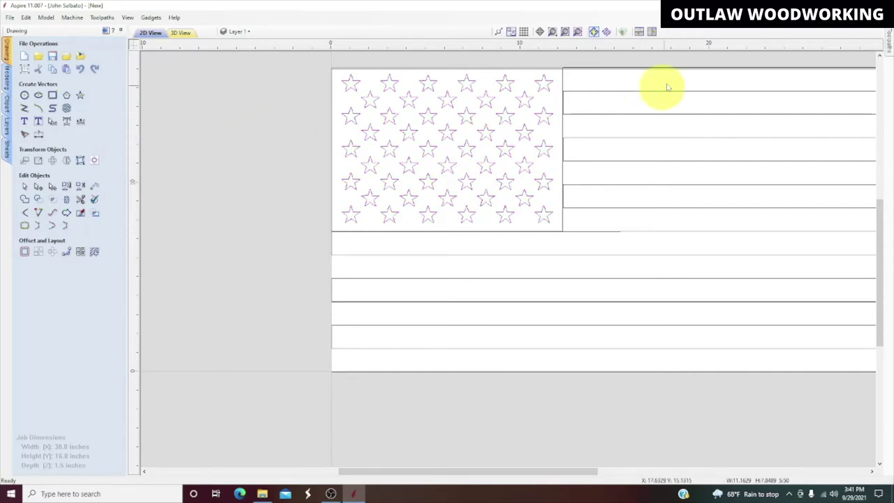
Delete the traced outline along the flag's upper edge beside the canton
middle_drag(687, 79, 591, 102)
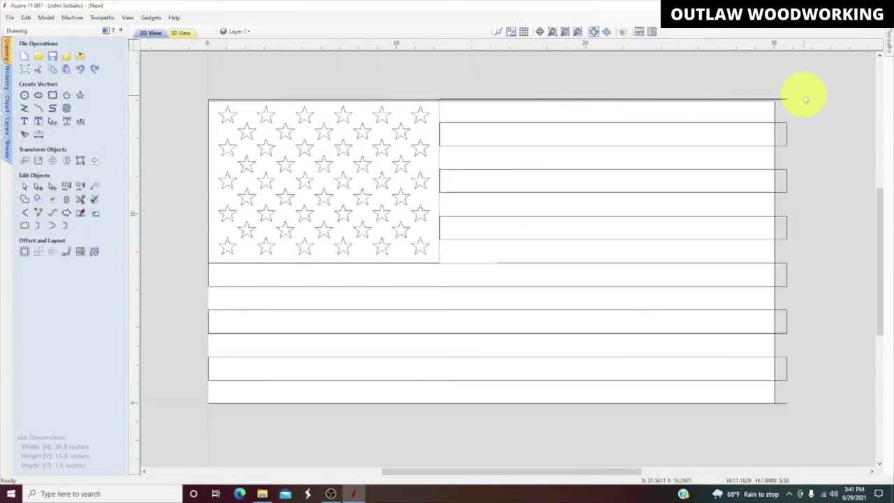
click(785, 106)
key(Delete)
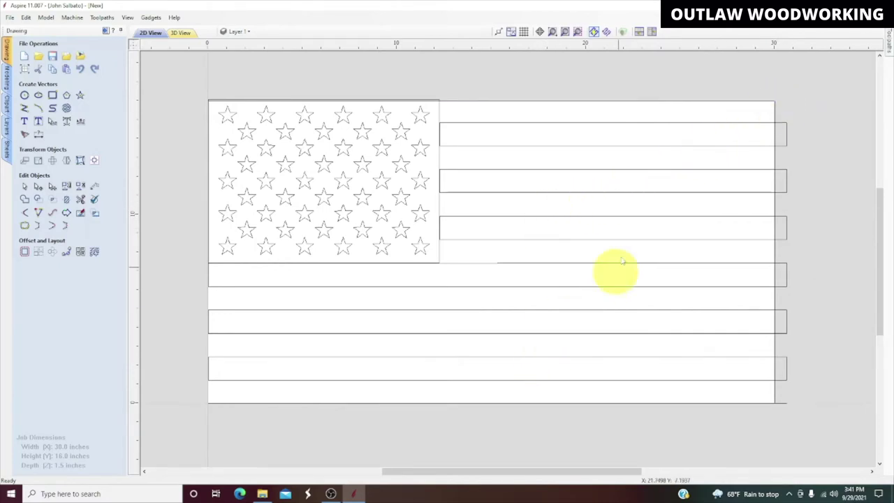
Delete the duplicate vector running along the lower stripe edge at about Y 3.7 inches
scroll(517, 341, up, 5)
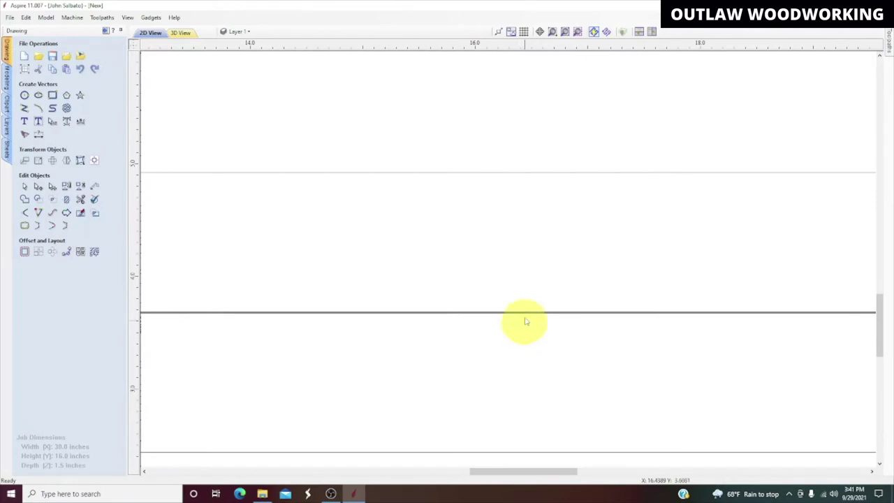
scroll(526, 328, up, 3)
click(531, 330)
scroll(530, 330, down, 8)
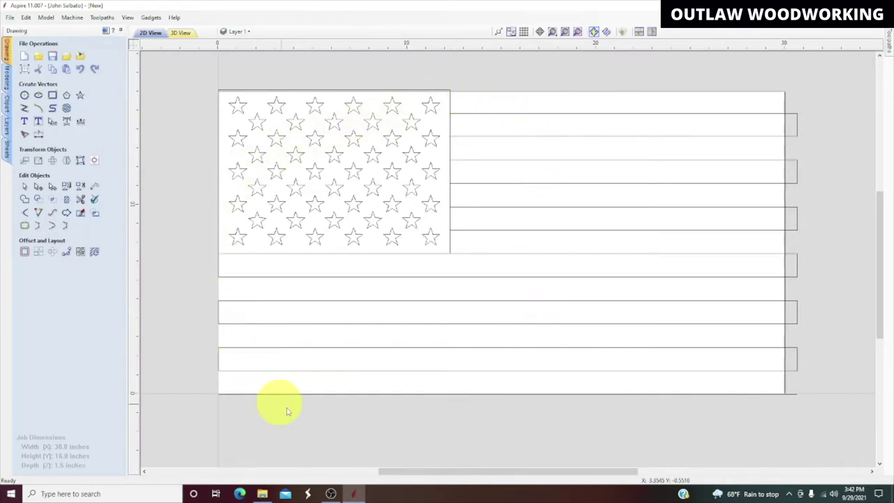
Delete the extra outline along the flag's lower edge and the rectangular border around the star field
click(794, 400)
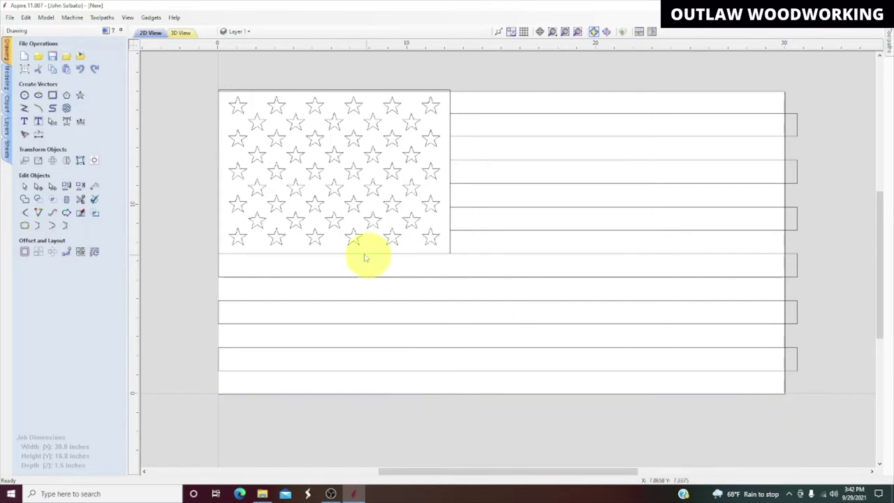
click(447, 109)
key(Delete)
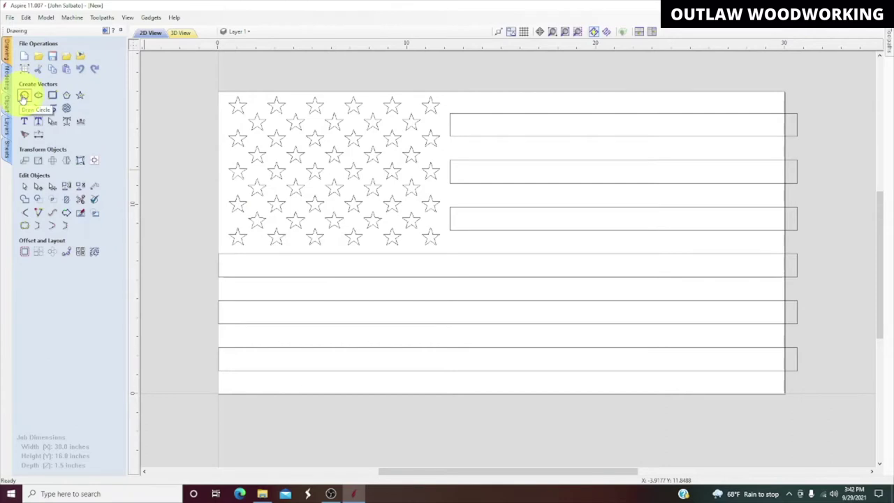
Create a 14-inch diameter circle and move it from the job origin onto the stripes beside the stars
click(26, 96)
click(38, 153)
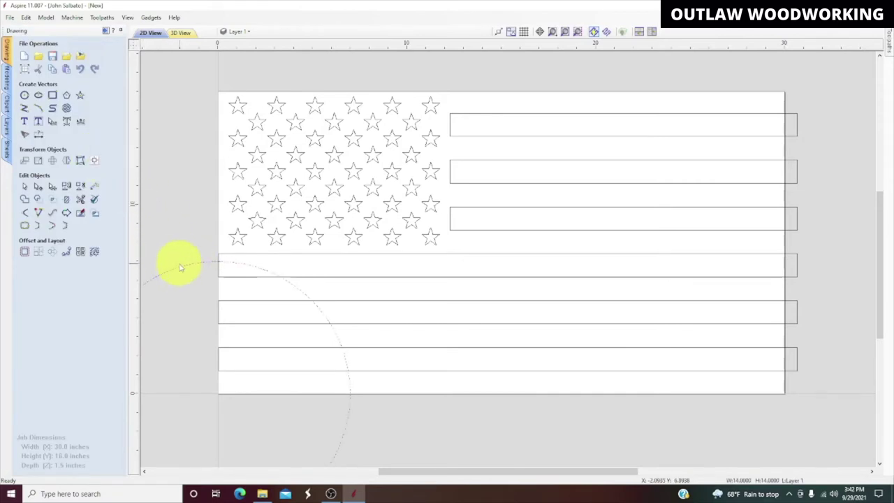
drag(180, 267, 568, 122)
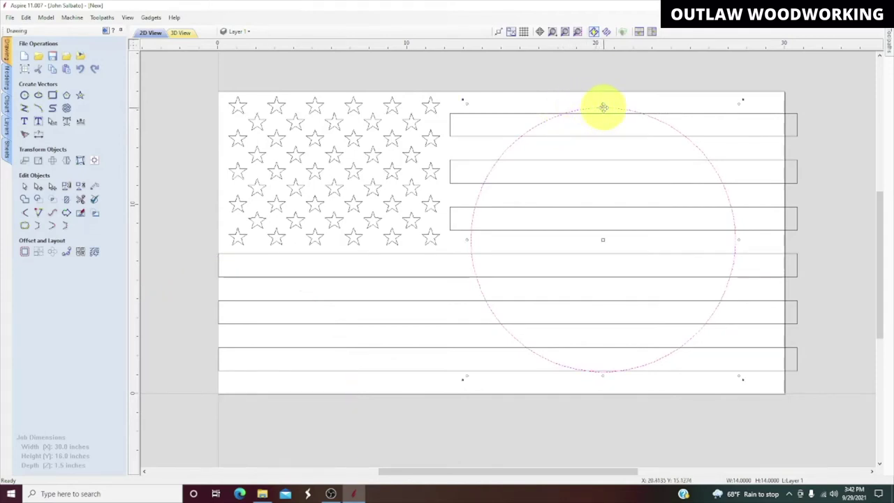
Reposition the circle so its top meets the uppermost stripe's upper edge and its center sits at about X 21 inches
drag(603, 108, 603, 110)
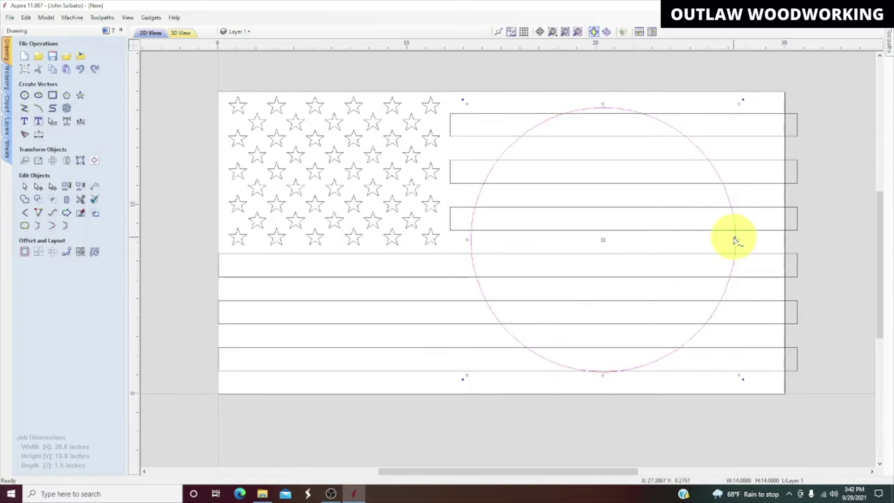
drag(735, 241, 734, 239)
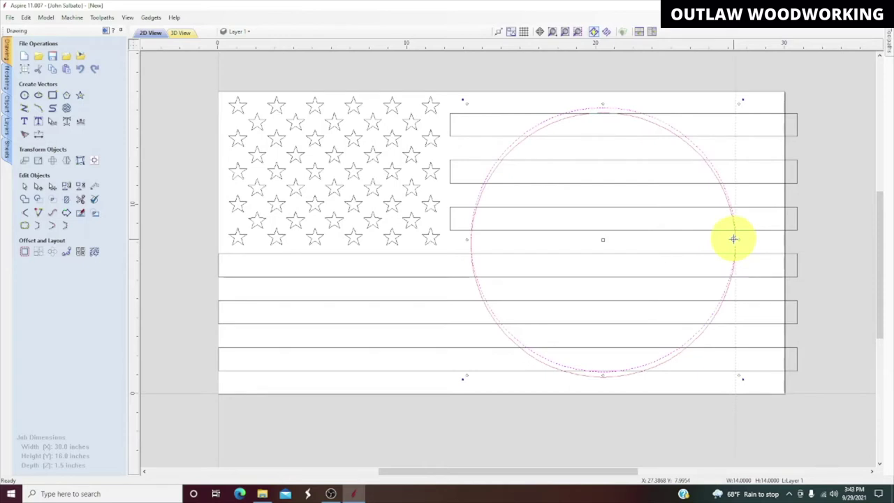
drag(734, 239, 734, 239)
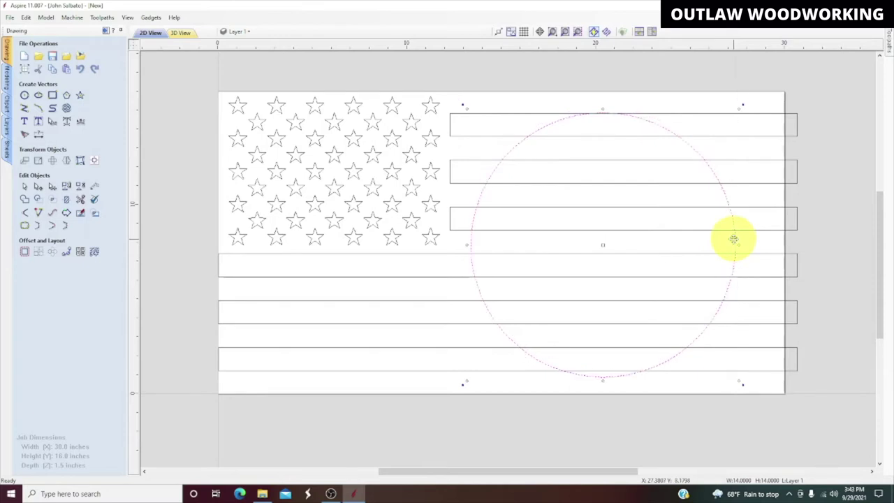
drag(739, 238, 746, 237)
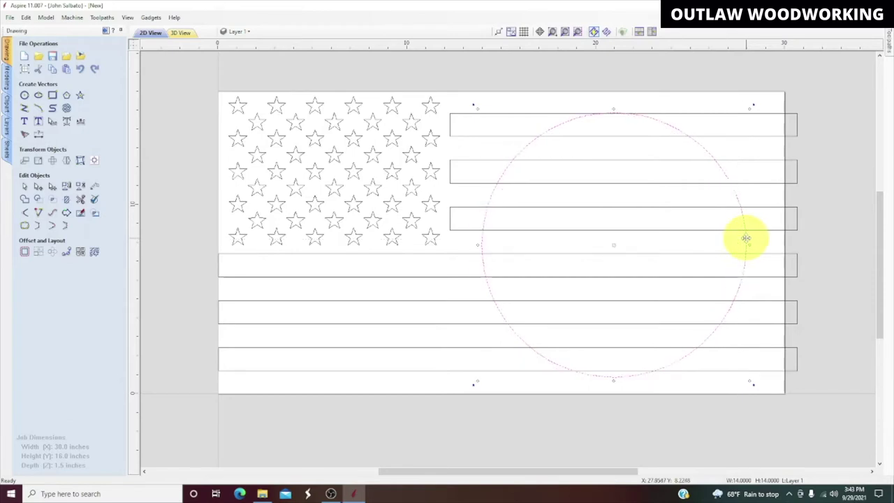
click(615, 82)
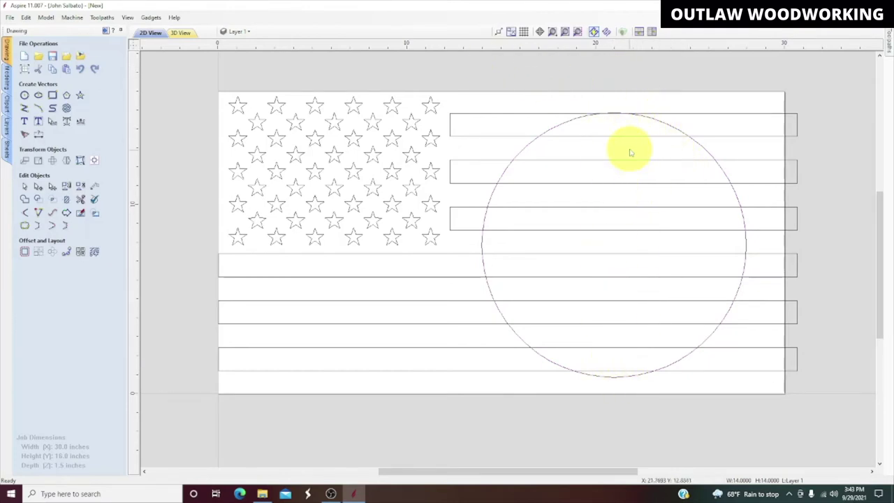
Inspect where the circle's top meets the uppermost stripe's edge and select that stripe
scroll(615, 109, up, 1)
scroll(616, 109, up, 6)
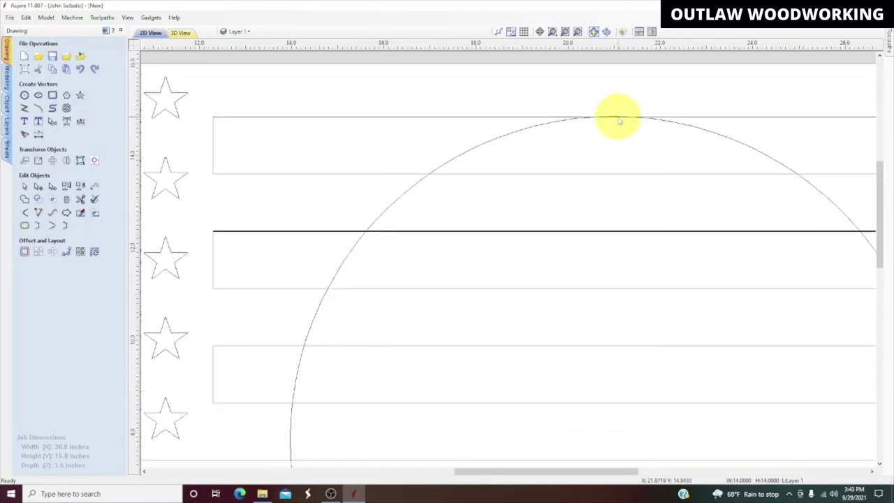
scroll(619, 121, up, 1)
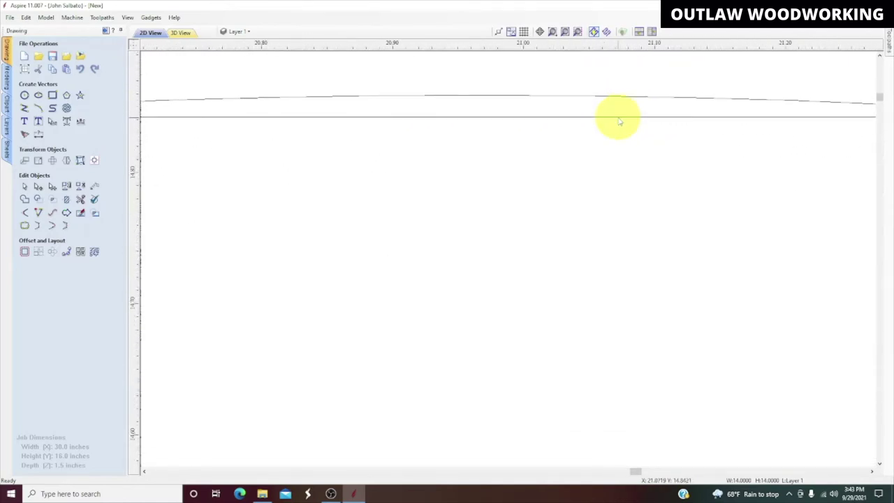
drag(557, 112, 494, 361)
scroll(493, 363, down, 2)
scroll(494, 363, down, 5)
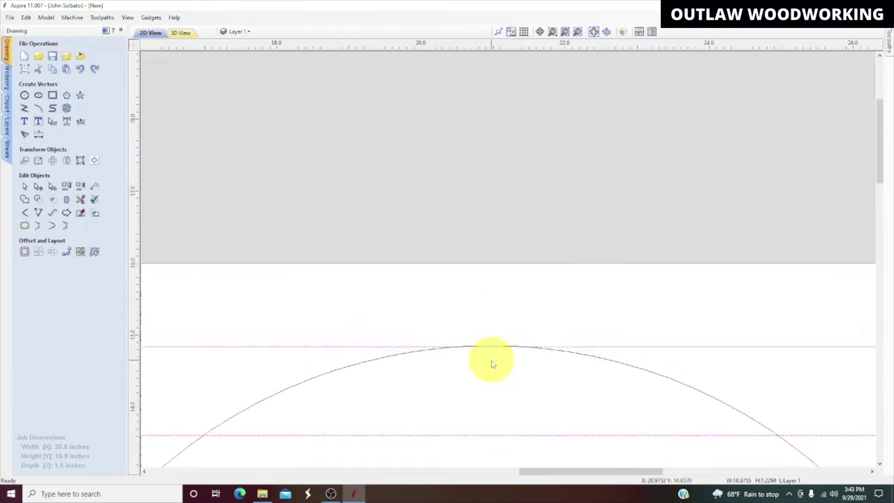
scroll(490, 361, down, 3)
Add the other stripes and finally the circle to the selection, and trim the stripes with Clear inside boundary
scroll(510, 311, up, 2)
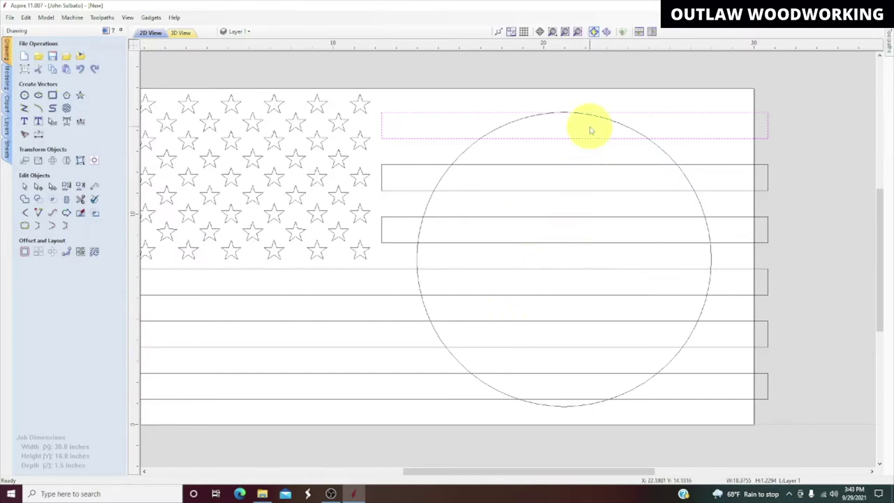
drag(574, 153, 541, 401)
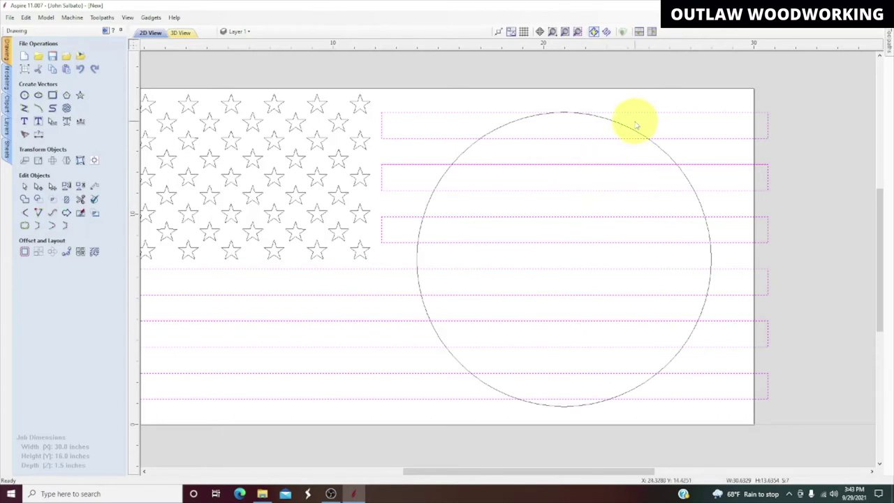
click(614, 132)
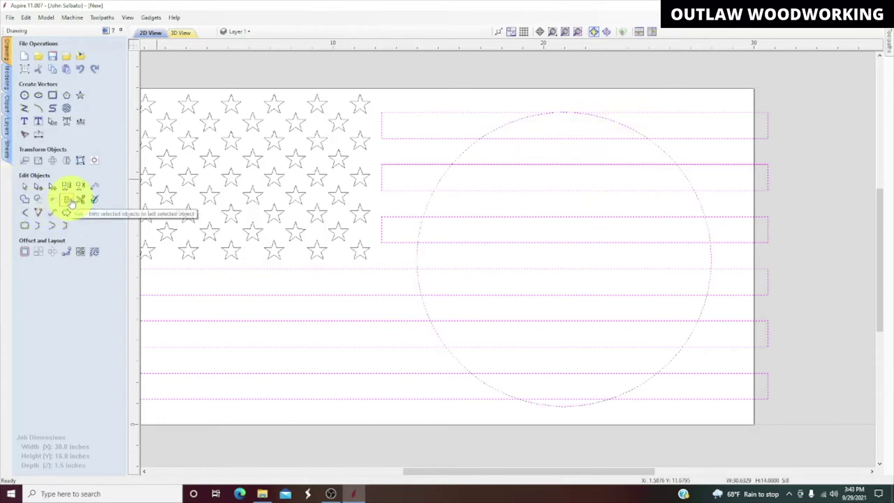
click(68, 201)
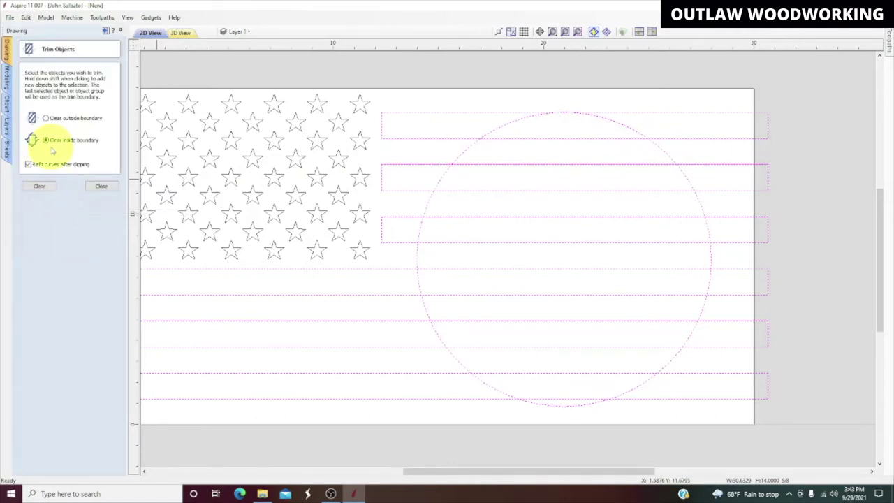
click(46, 141)
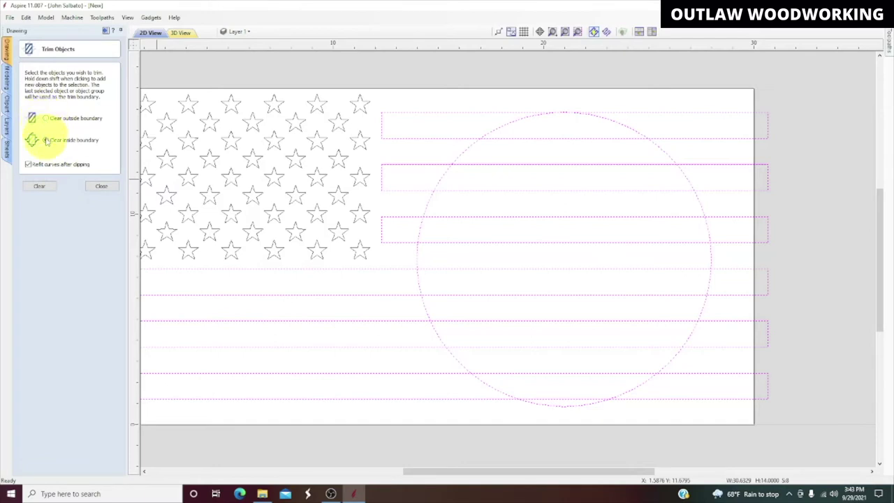
click(39, 186)
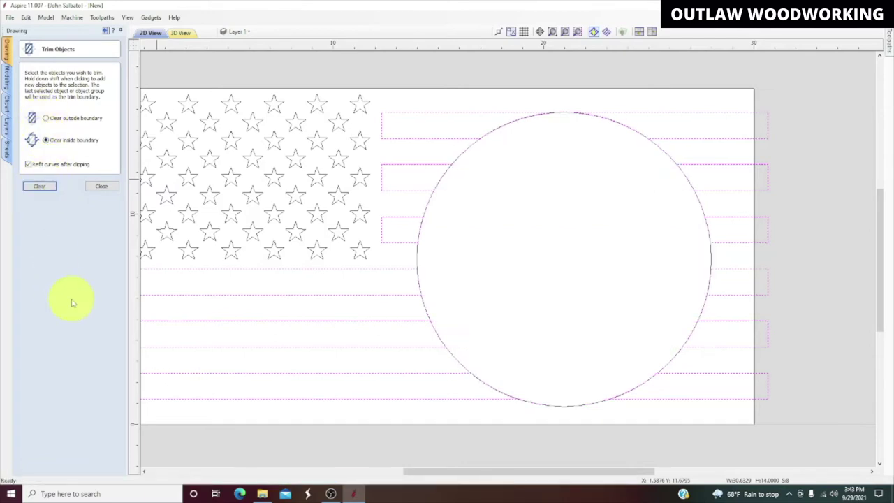
click(103, 188)
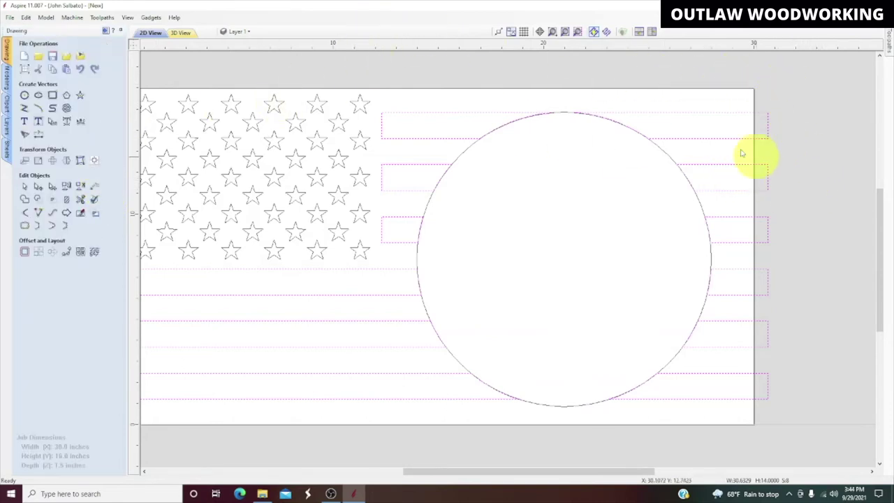
Group all the trimmed stripe pieces on both sides of the circle, leaving the circle out of the group
click(426, 88)
drag(419, 102, 395, 241)
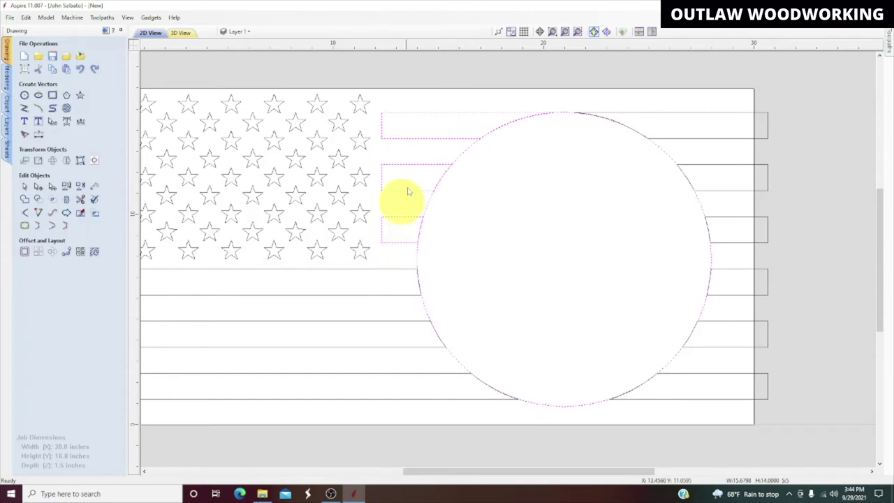
click(420, 79)
drag(407, 103, 379, 407)
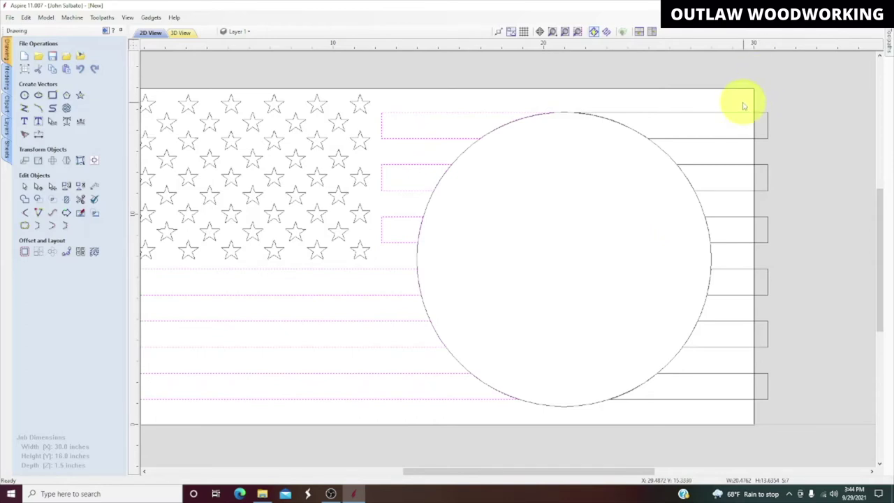
drag(745, 103, 723, 407)
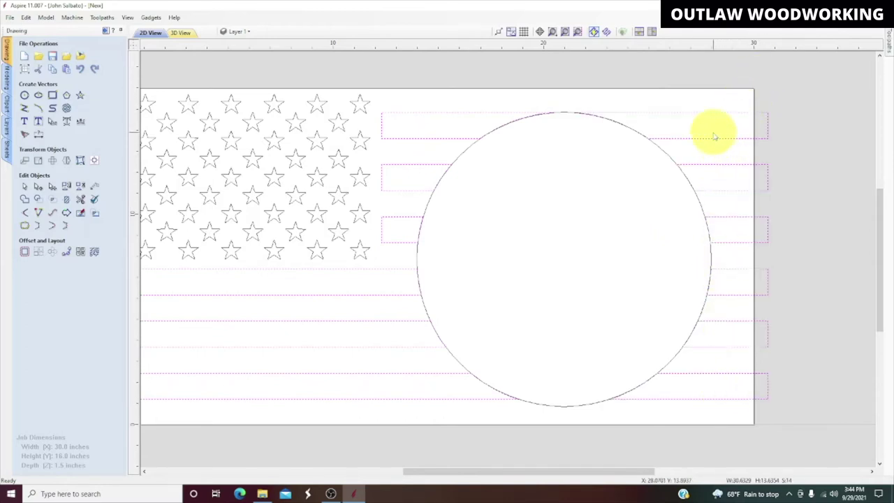
right_click(712, 129)
click(746, 229)
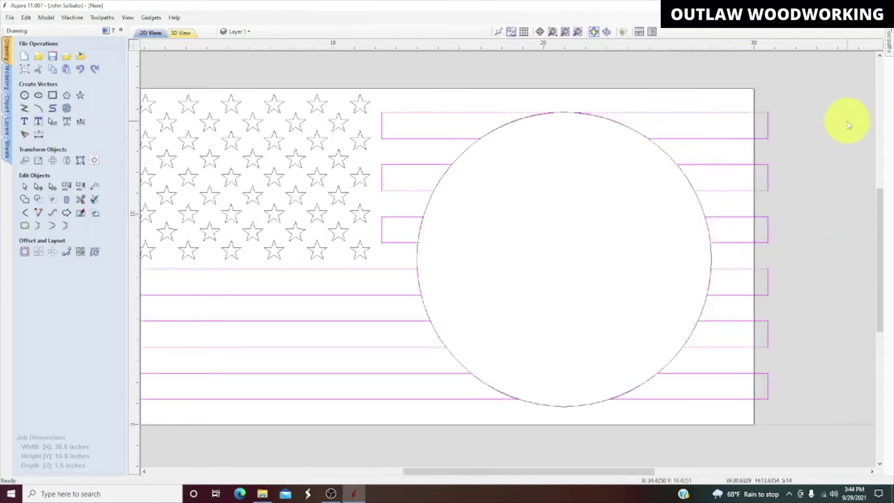
Deselect the grouped stripes and open the Animals folder of the clipart library
scroll(846, 115, down, 1)
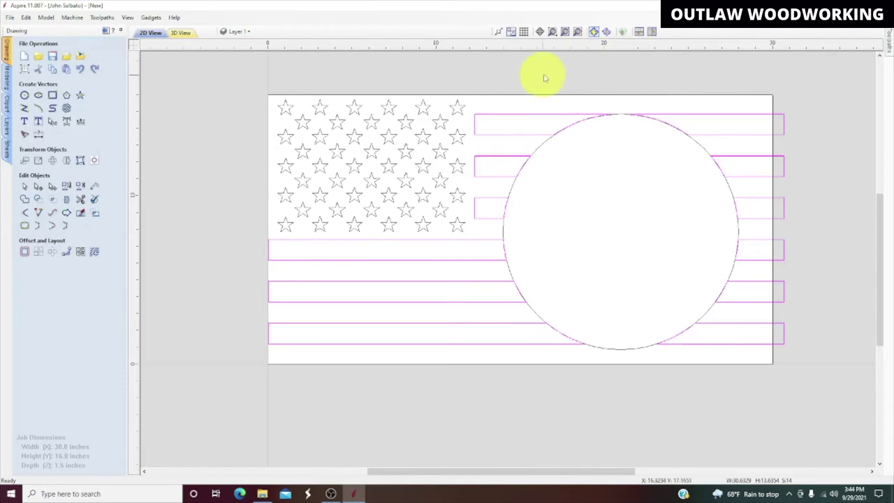
scroll(551, 74, up, 1)
click(559, 109)
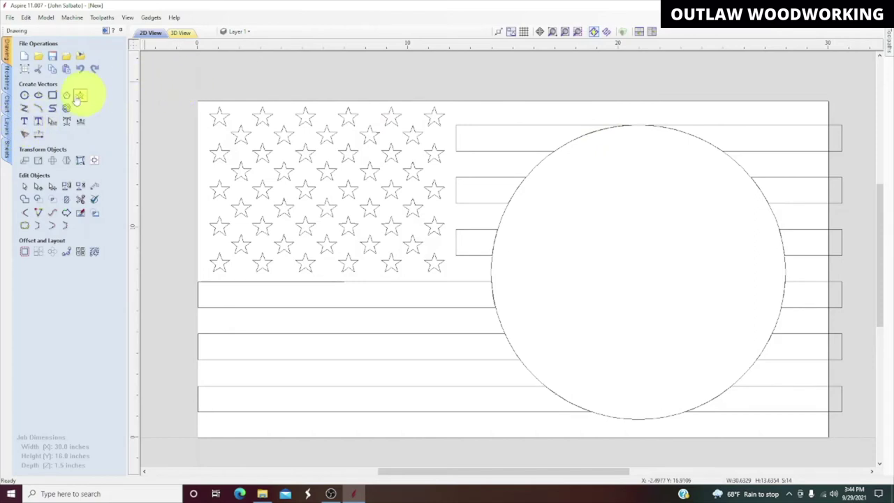
click(7, 105)
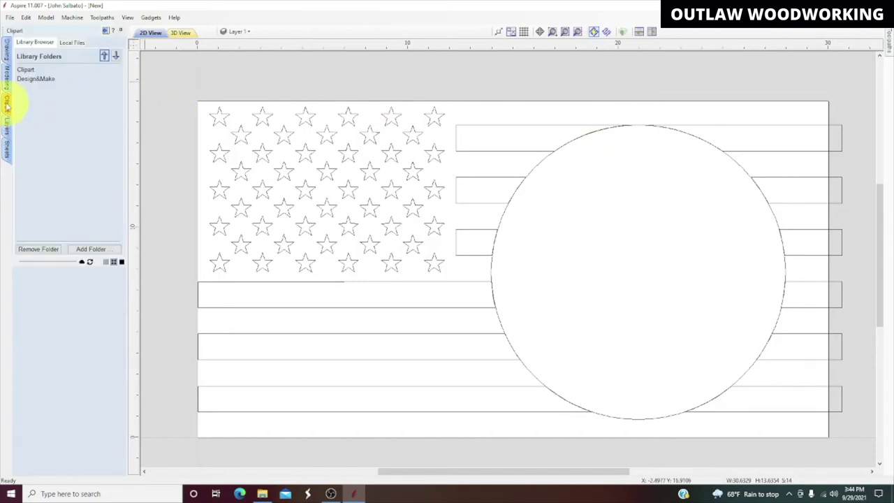
click(28, 70)
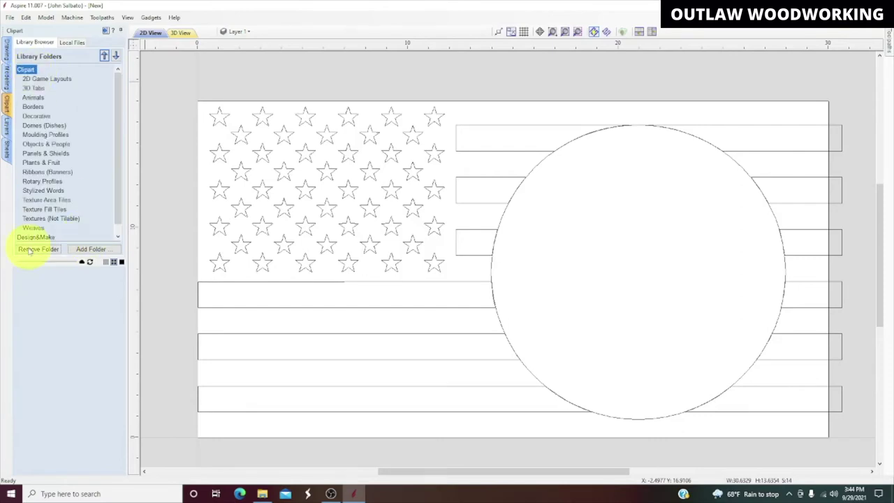
click(33, 97)
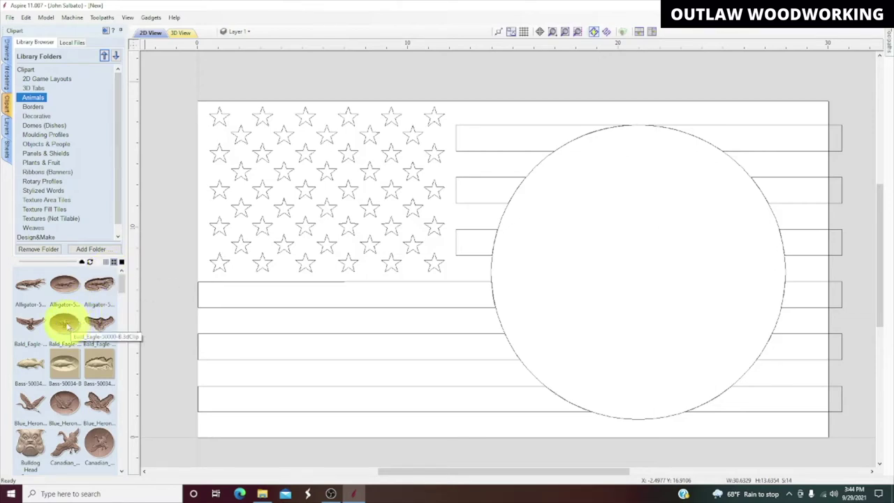
double_click(65, 323)
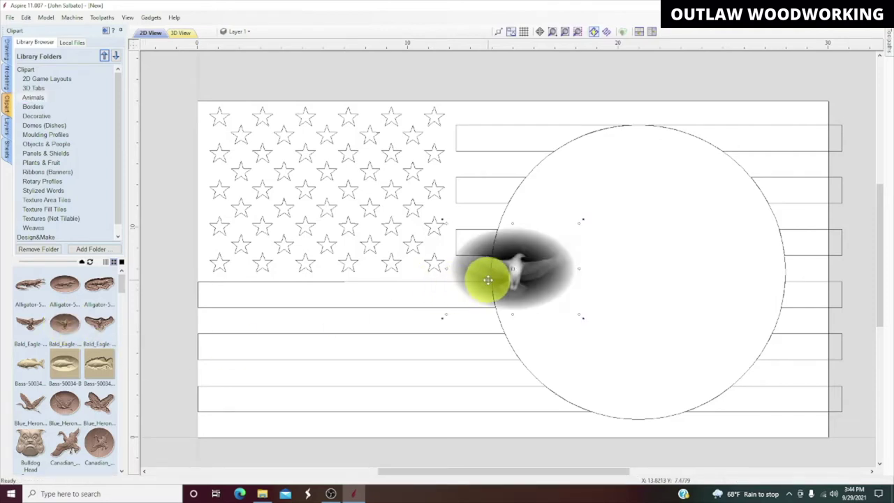
drag(579, 221, 779, 142)
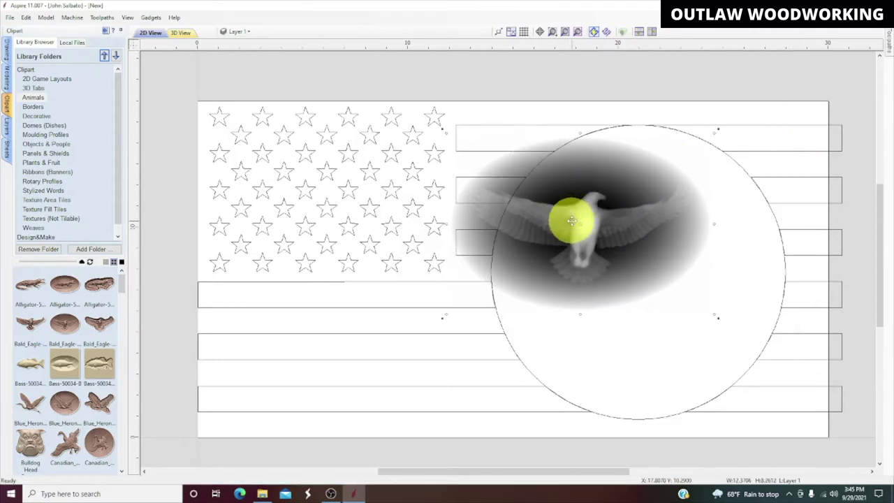
key(Delete)
Insert the round eagle head clip from the Animals clipart and fit it inside the circle at about 13.8 inches wide
scroll(52, 346, down, 2)
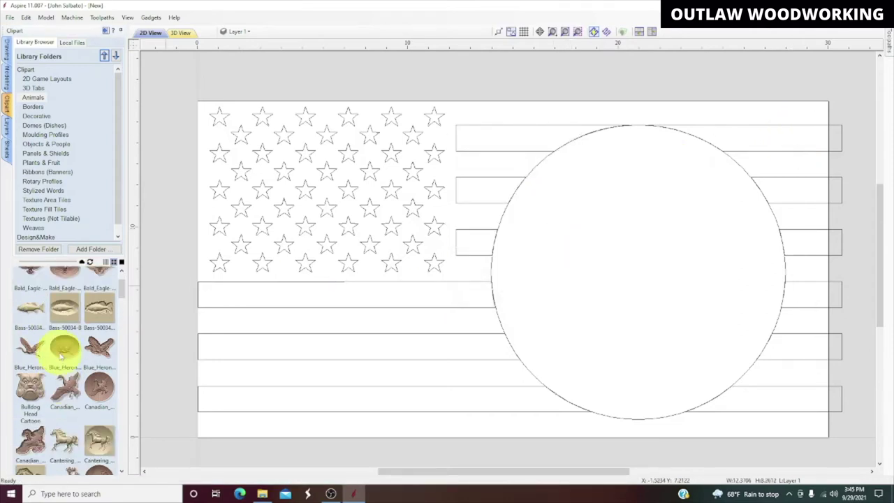
scroll(62, 354, up, 2)
scroll(61, 354, down, 3)
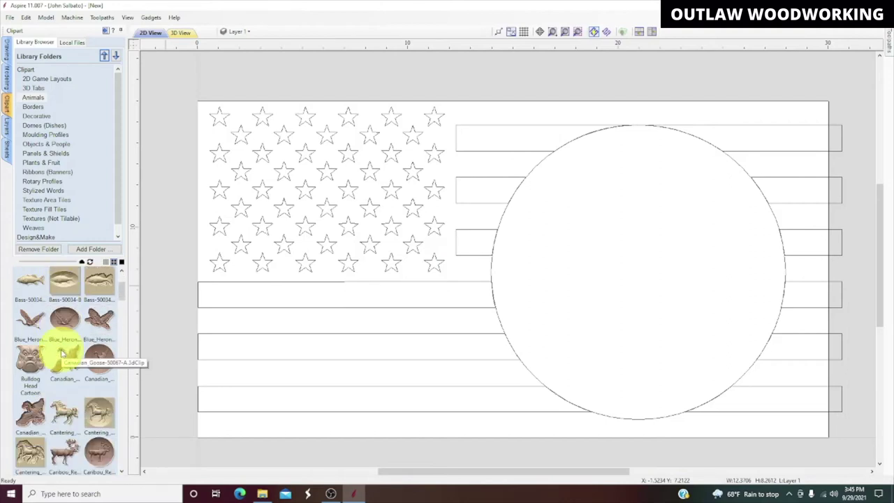
scroll(62, 356, down, 5)
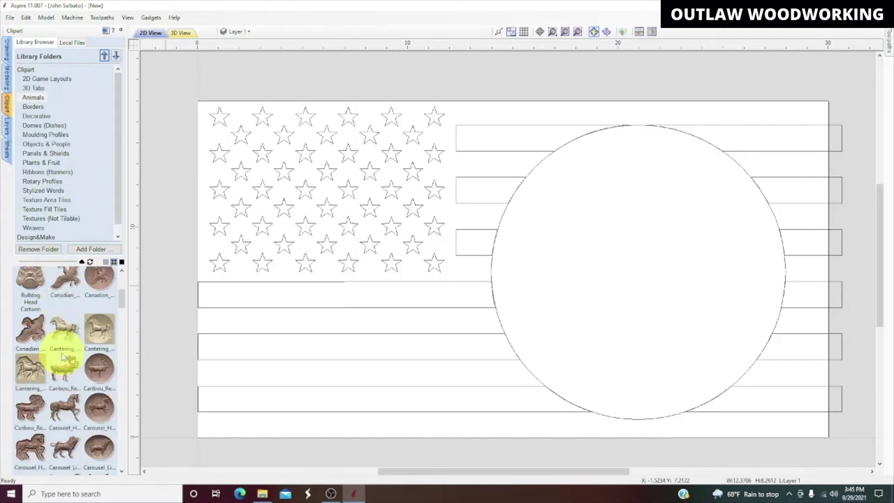
scroll(62, 357, down, 8)
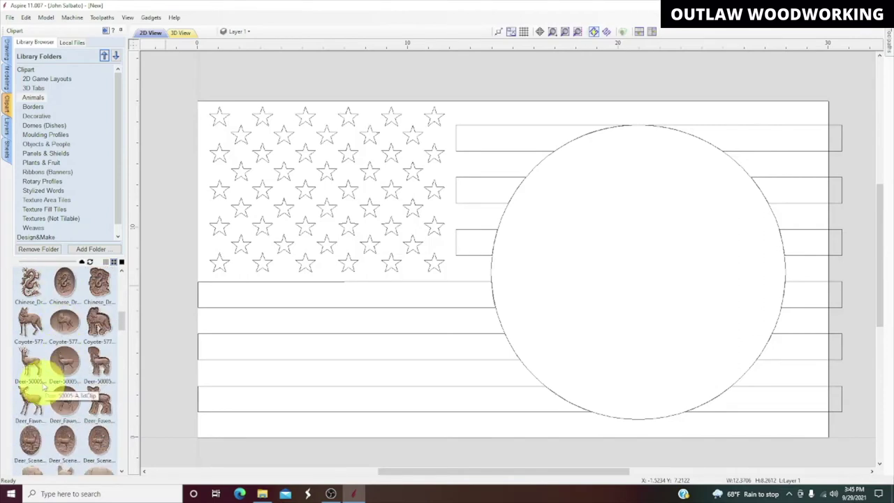
scroll(56, 381, up, 5)
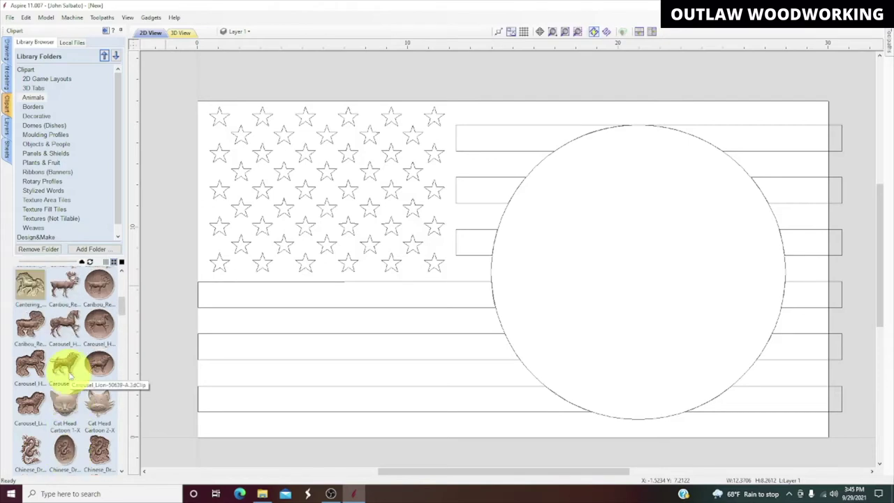
scroll(70, 375, up, 6)
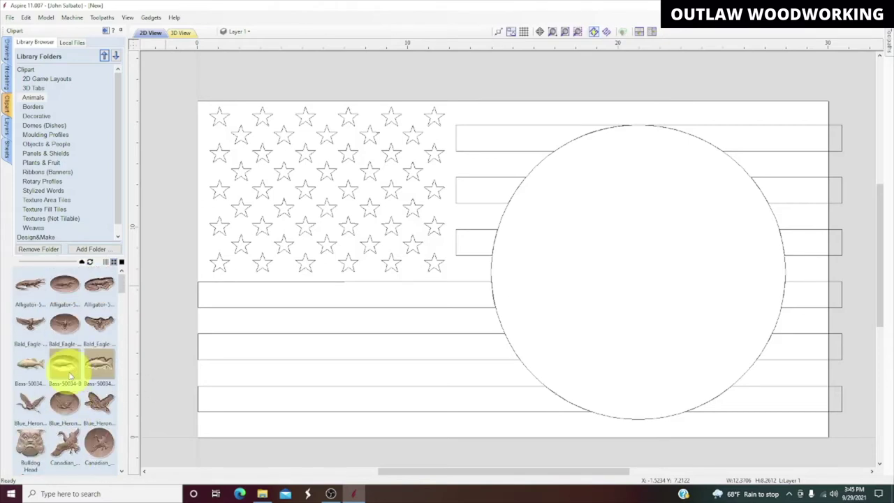
scroll(69, 376, down, 10)
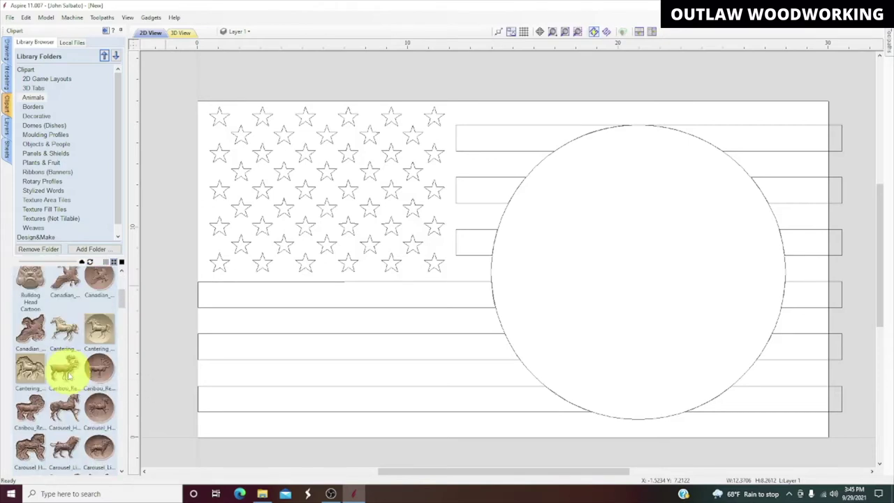
scroll(67, 377, down, 5)
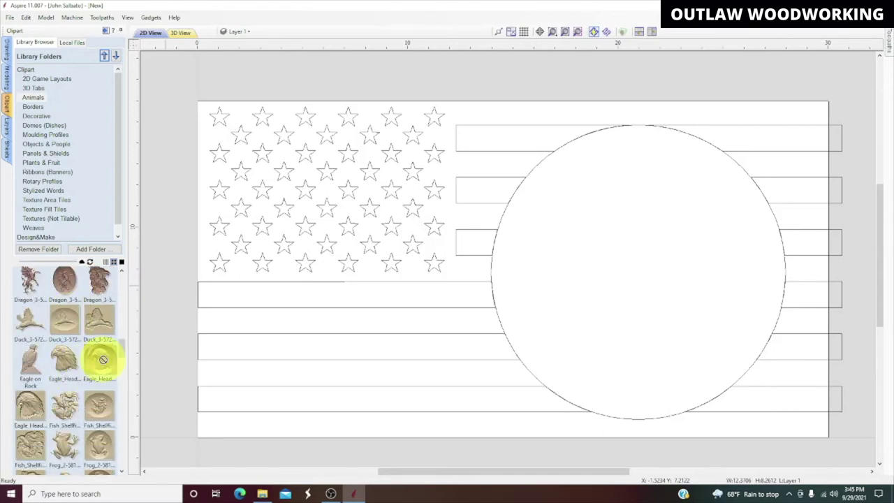
drag(100, 360, 451, 297)
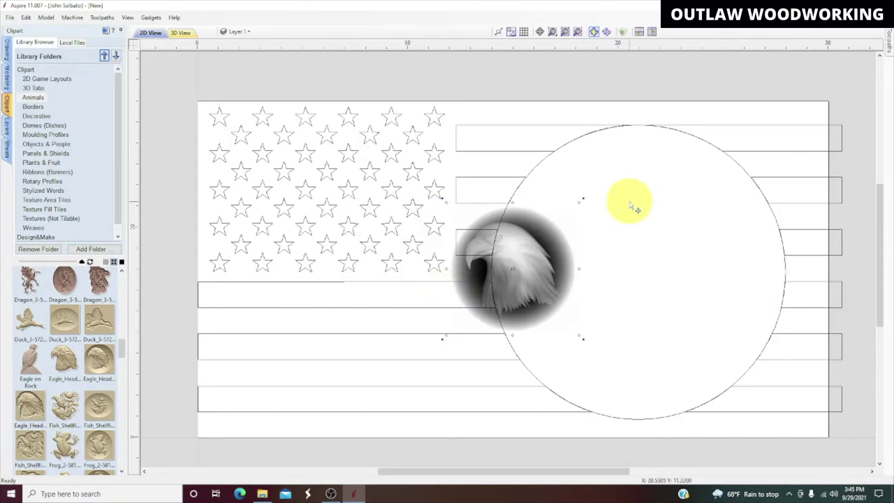
drag(580, 203, 834, 48)
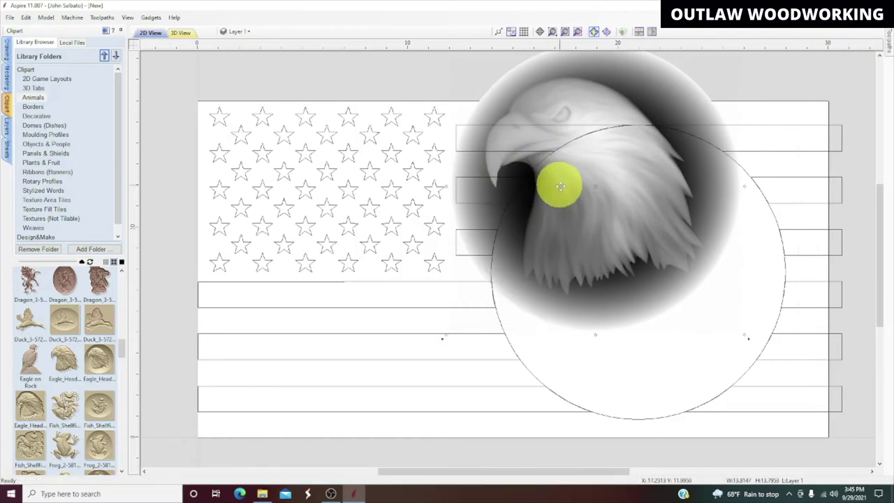
drag(577, 192, 620, 274)
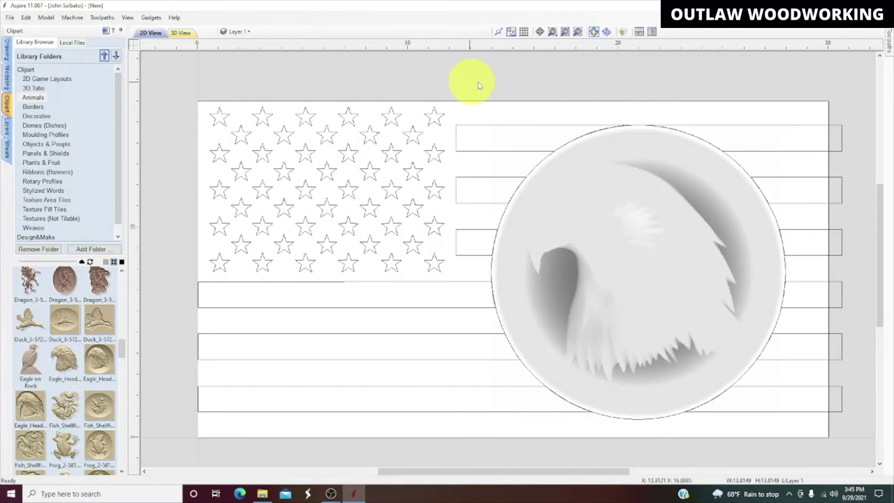
Calculate and preview a V-Carve toolpath for the stars with the 90° 1/2" V-bit, without clearance tools, named V-Carve 1 90DEGREE 1/2"
click(112, 34)
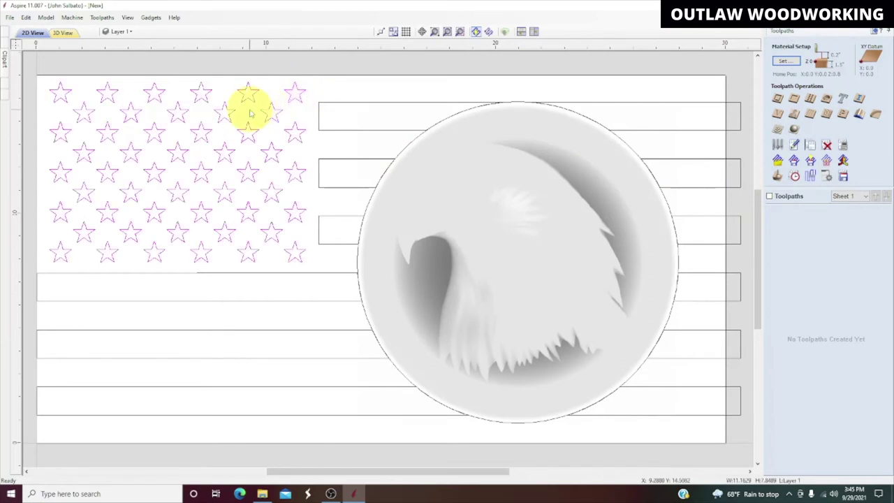
click(776, 114)
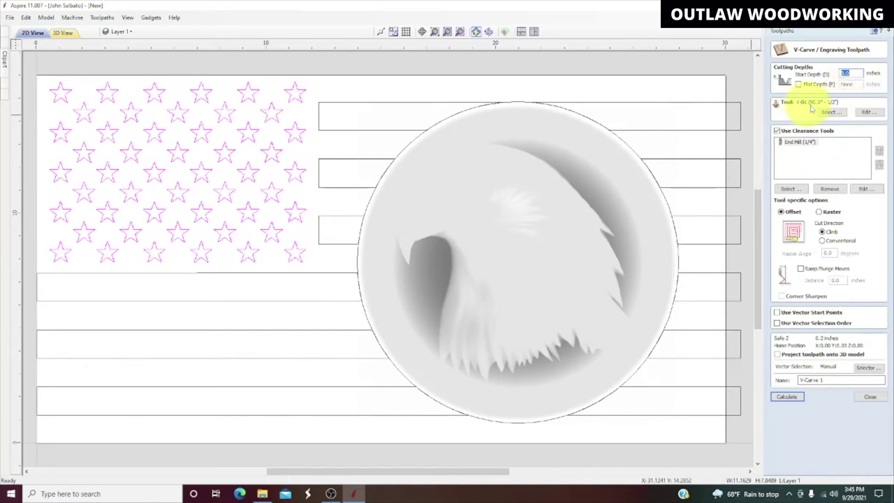
click(777, 131)
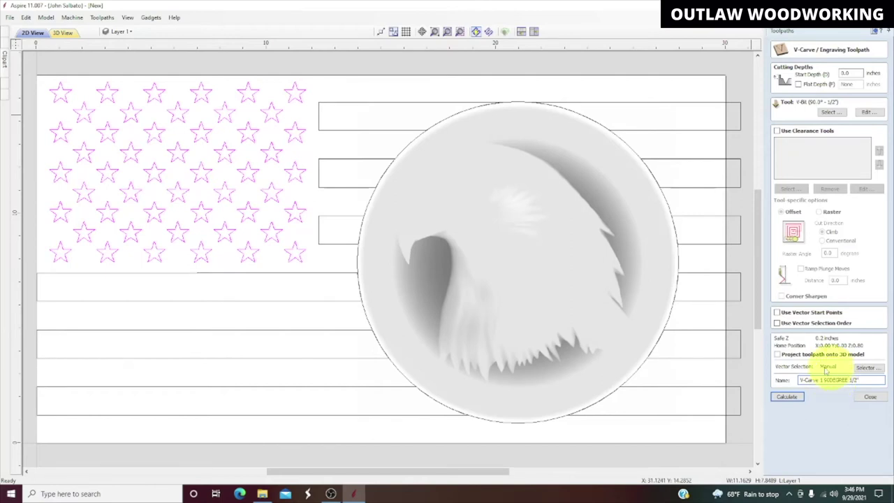
click(777, 397)
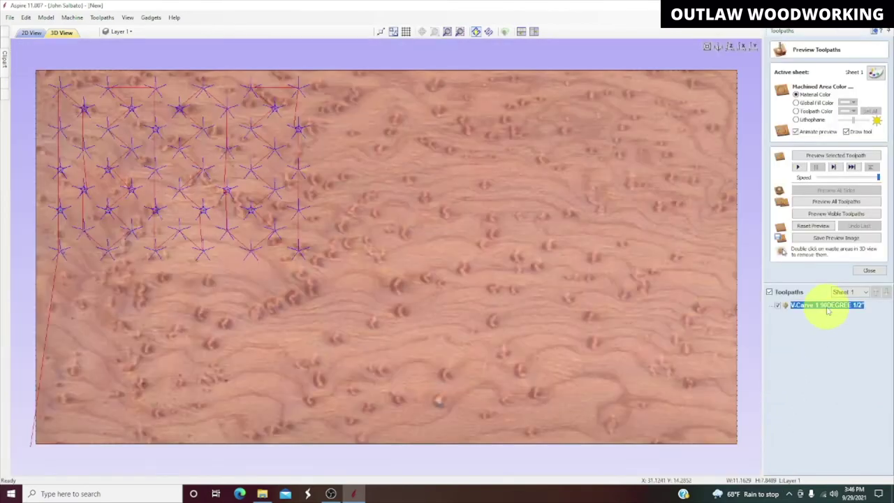
click(838, 203)
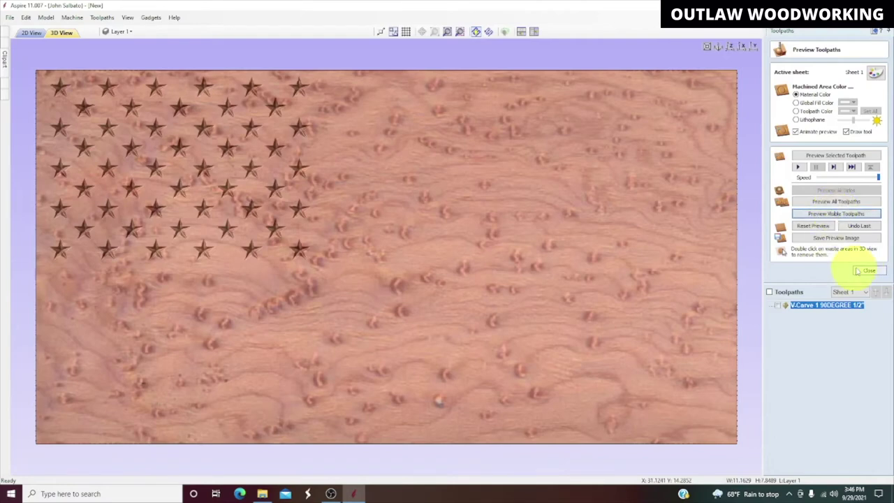
click(869, 270)
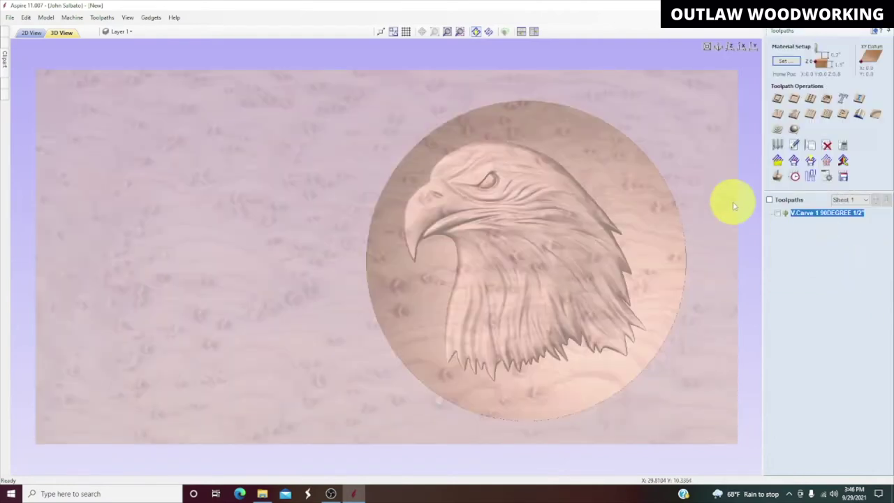
Calculate a 0.25-inch-deep pocket toolpath named Pocket 1 for the grouped stripes with the 1/4" and 1/8" end mills, ignoring open vectors
click(30, 33)
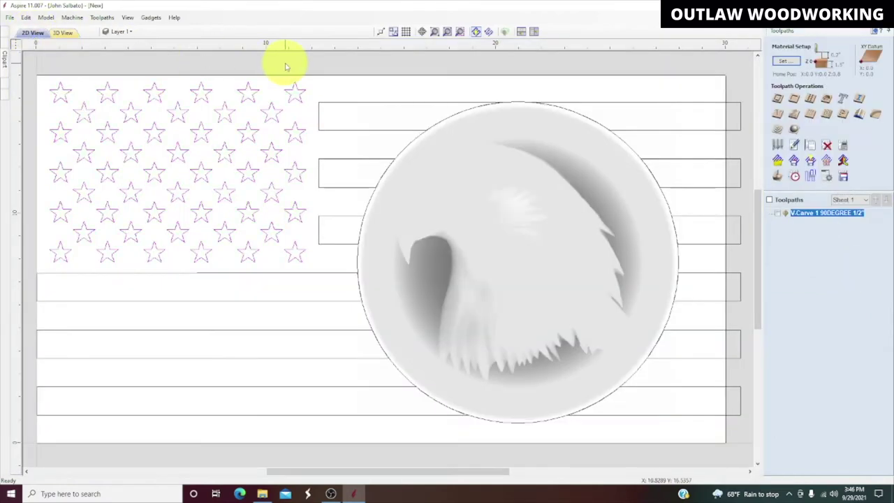
click(343, 114)
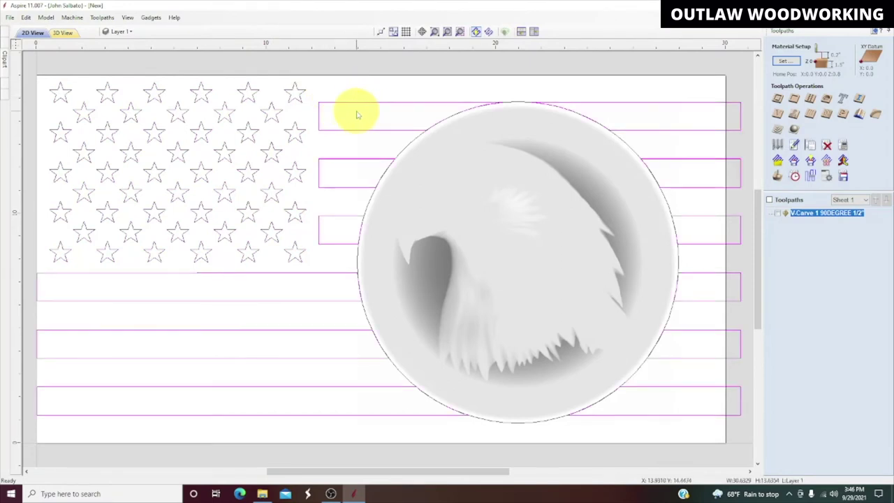
click(795, 99)
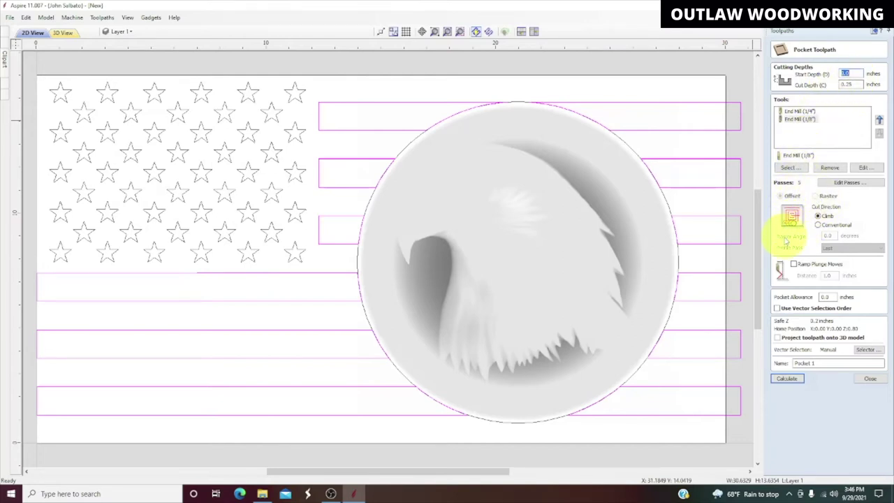
click(787, 378)
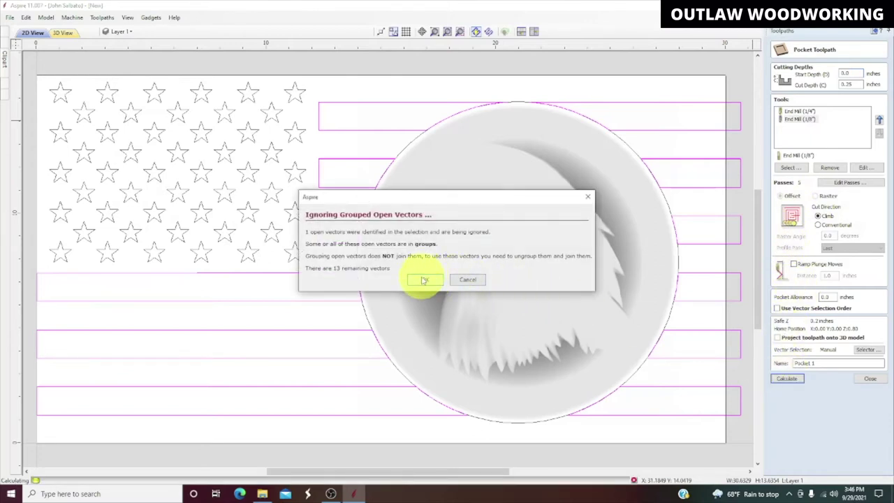
click(424, 280)
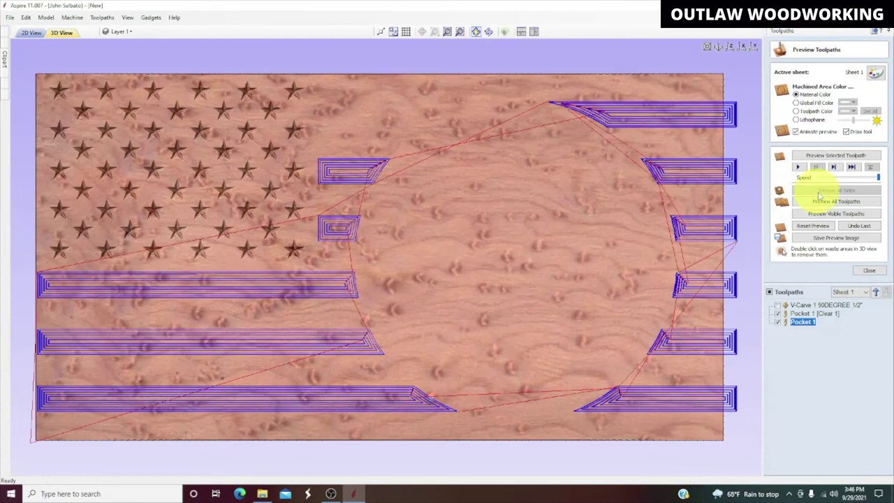
Preview the stripe pocket toolpaths and examine the carved flag in 3D from an angle and from above
click(816, 213)
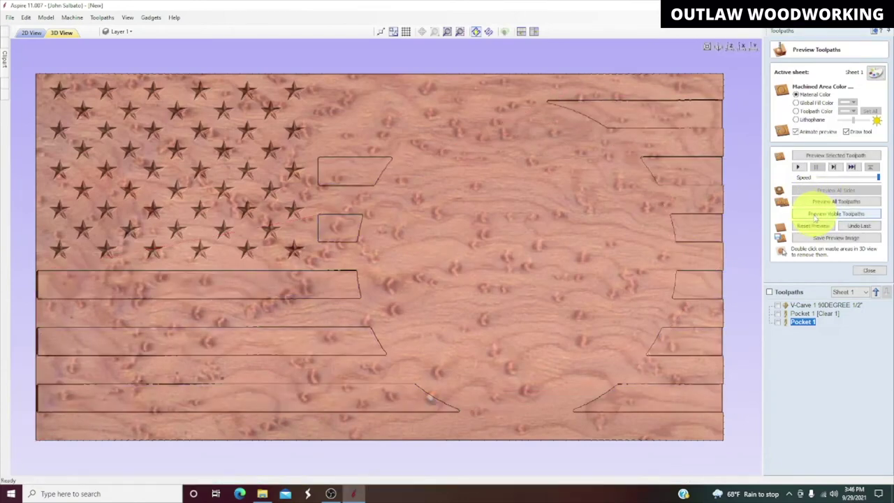
drag(484, 249, 559, 241)
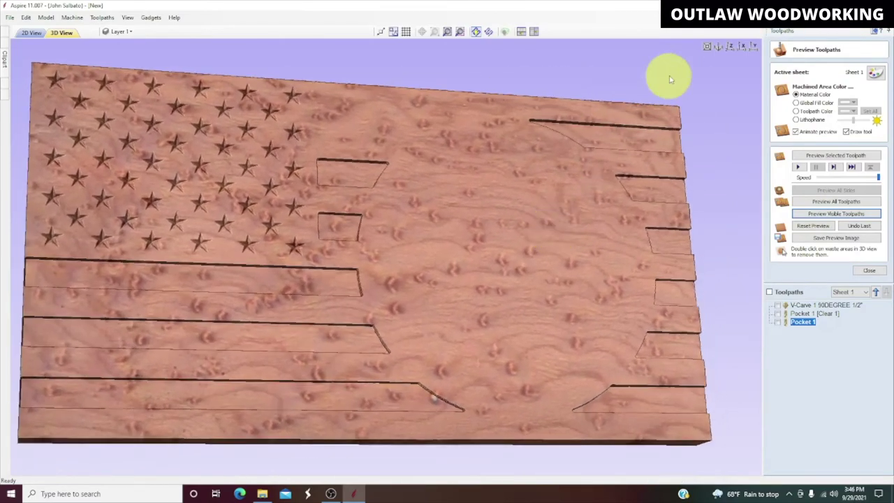
click(733, 47)
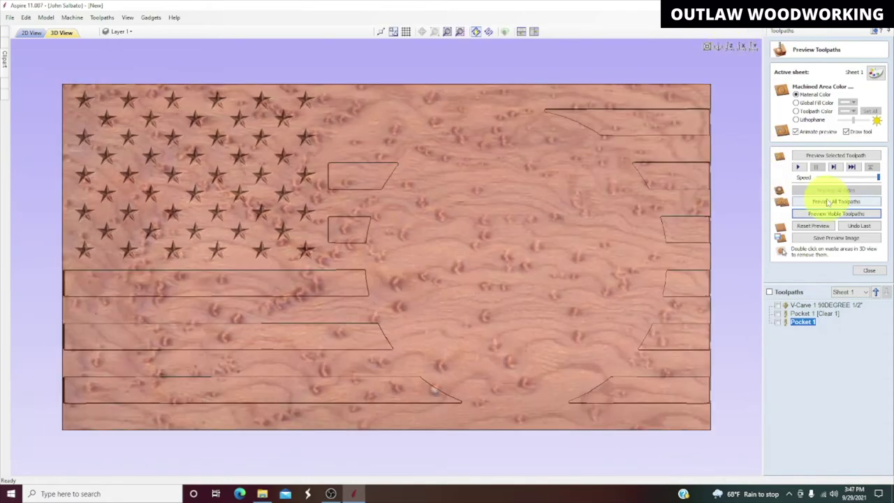
click(869, 270)
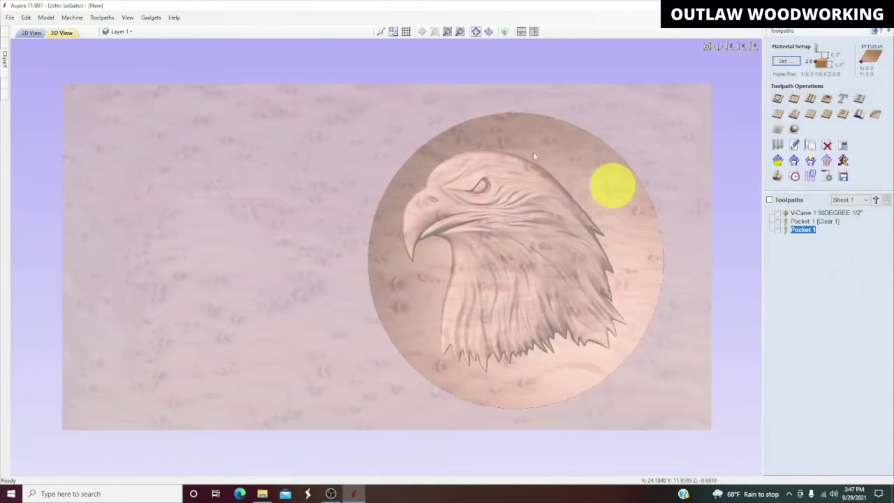
Calculate and preview a 3D Raster roughing toolpath for the eagle with the 1/4" end mill and 0.04-inch allowance, named 3D Roughing 1 1/4" ENDMILL
click(31, 33)
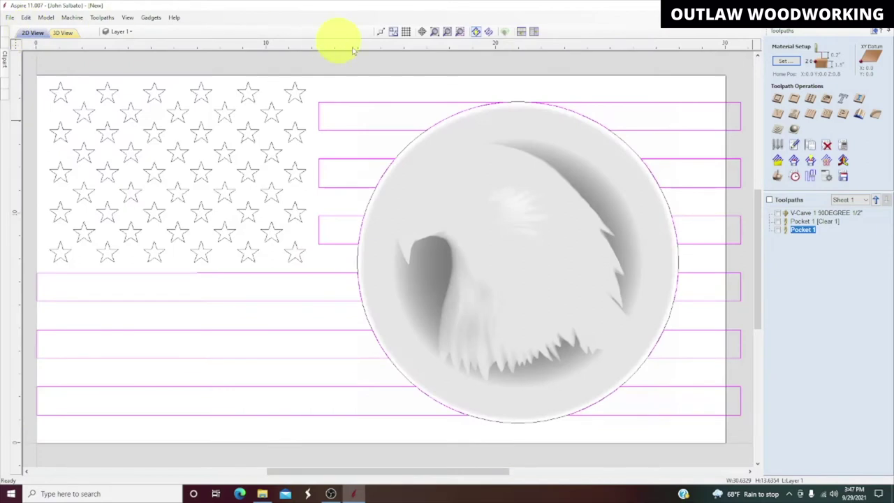
click(533, 137)
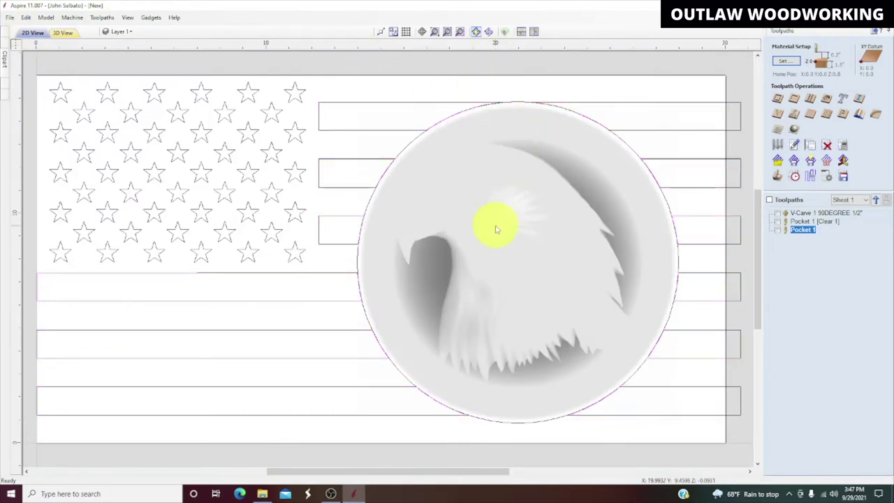
click(776, 131)
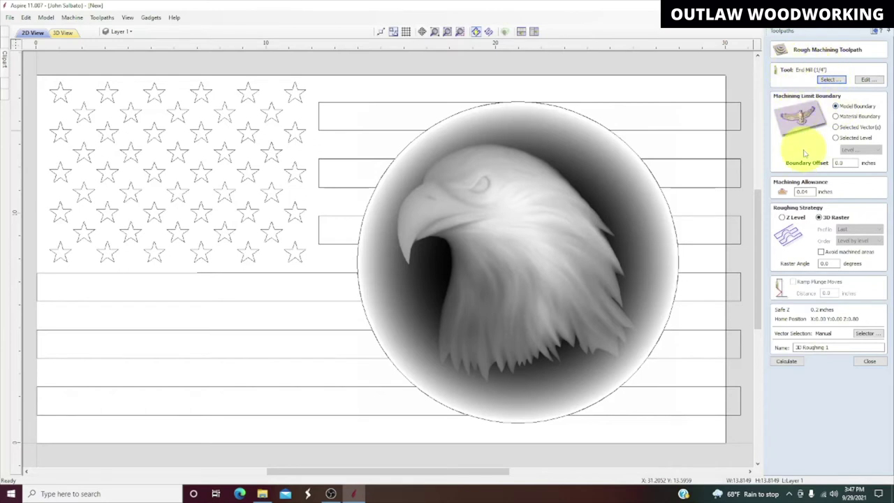
double_click(805, 191)
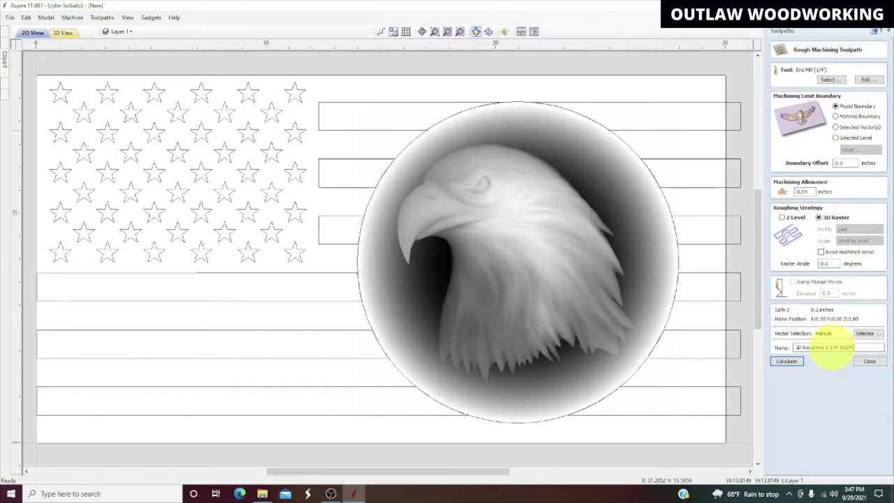
click(786, 361)
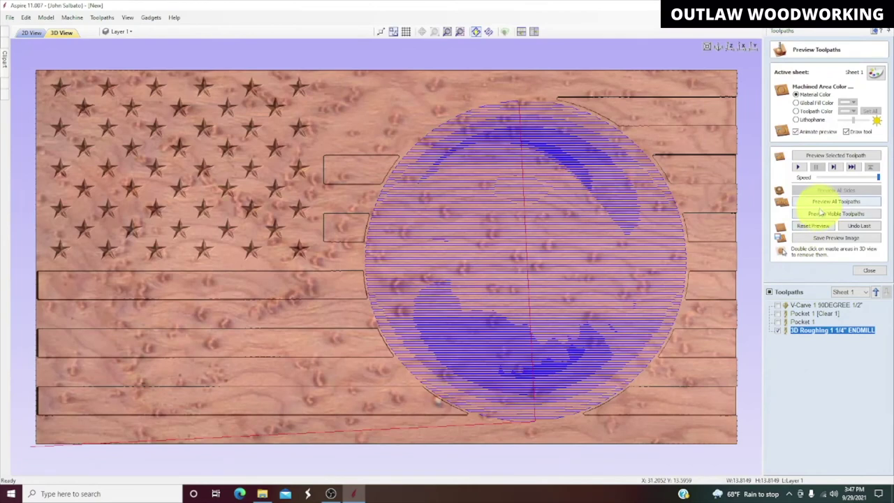
click(822, 213)
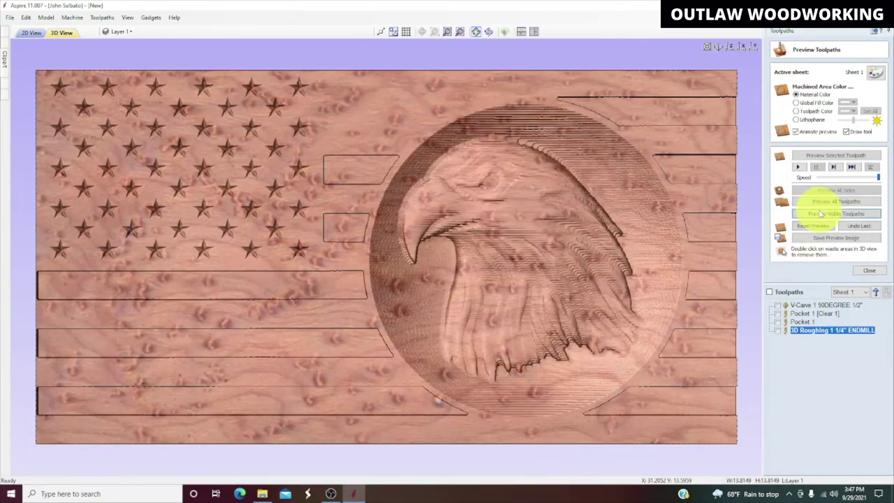
click(870, 271)
Calculate a raster finishing toolpath for the eagle with the 1/8" ball nose within the model boundary, named 3D Finish 1, and preview it in 3D
click(27, 33)
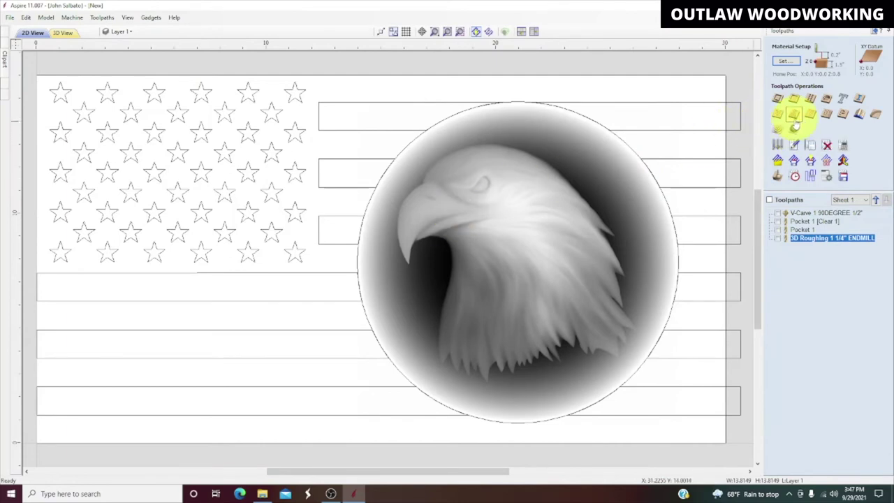
click(795, 130)
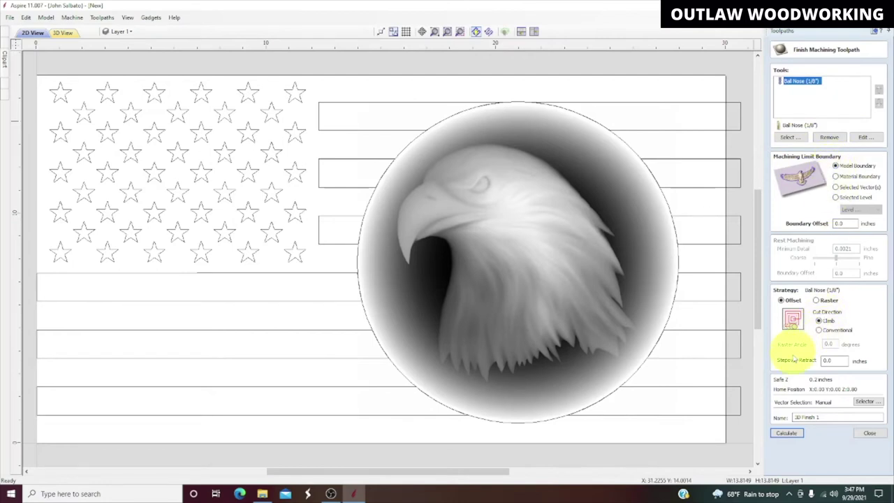
click(818, 301)
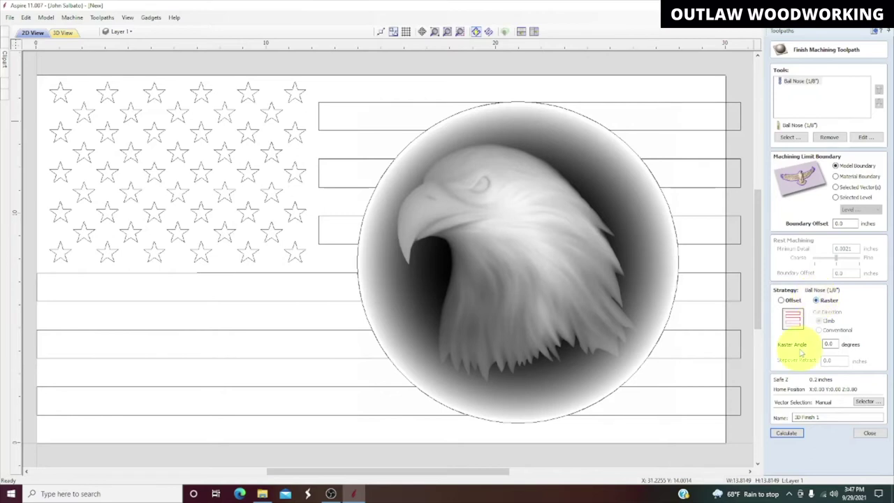
click(786, 434)
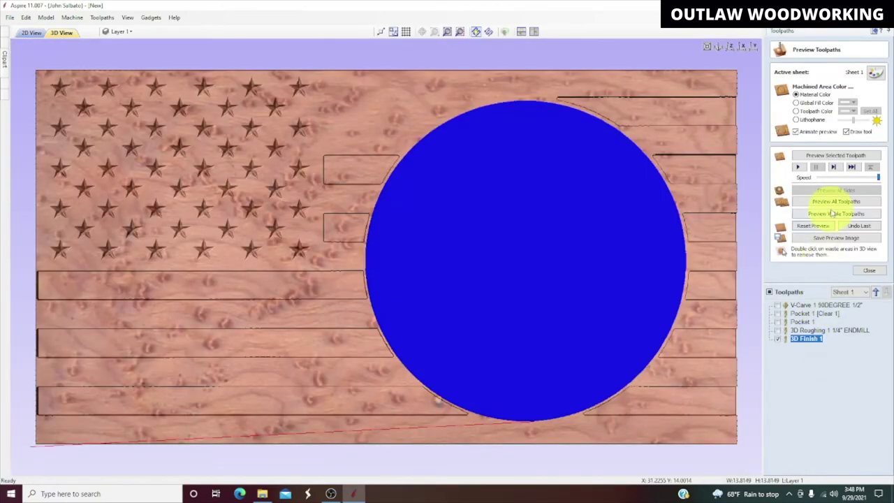
click(834, 213)
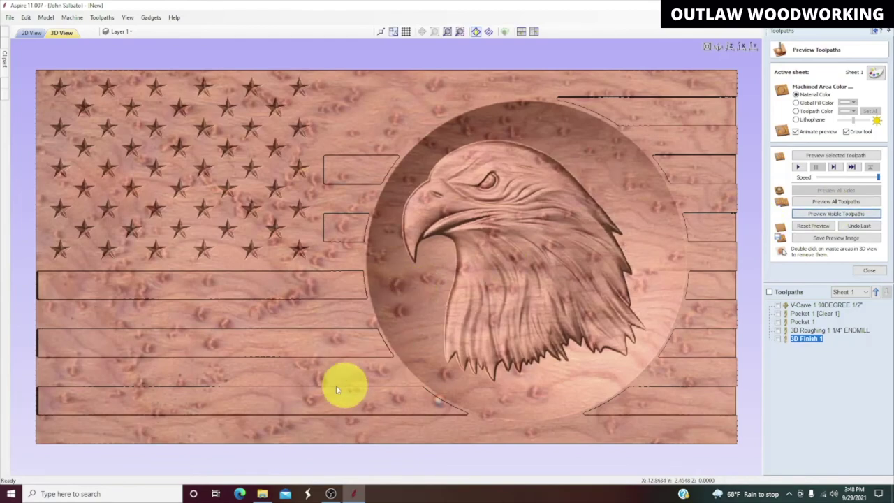
scroll(342, 365, up, 2)
scroll(352, 354, down, 3)
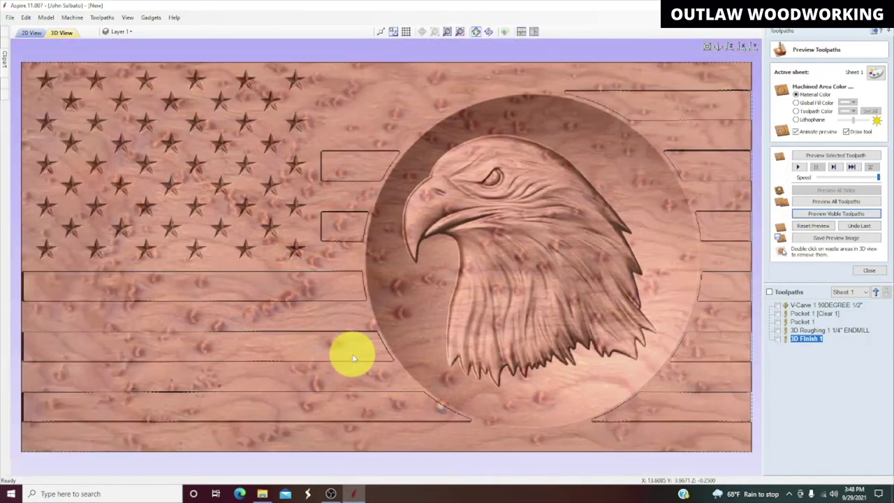
drag(364, 305, 395, 360)
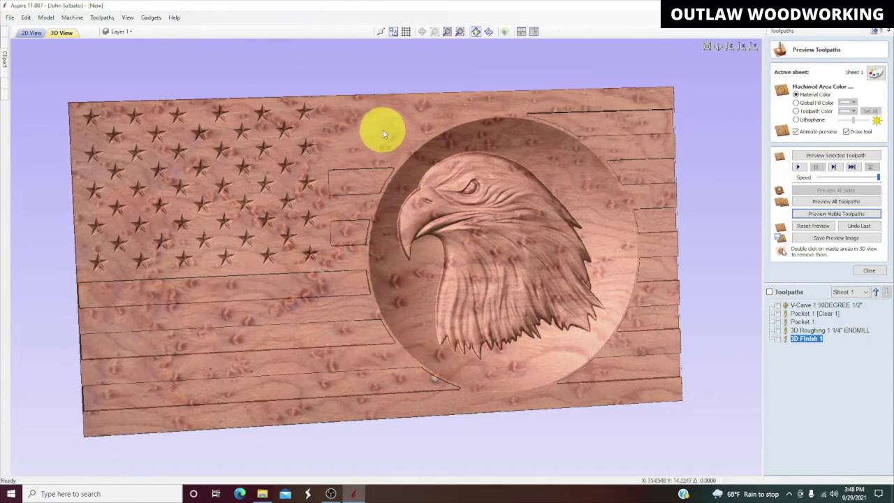
Select the grouped stripes in the 2D view, inspect their edges beside the circle, and switch from the toolpath tools to the design tools
click(30, 32)
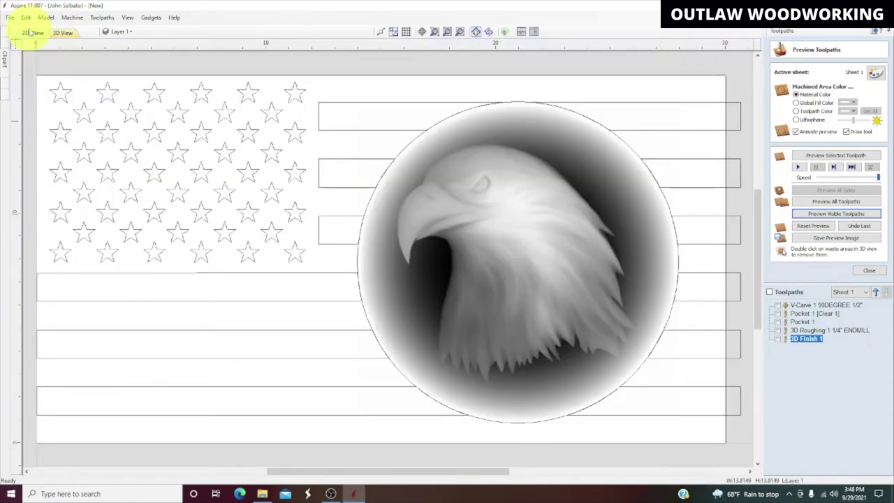
click(399, 104)
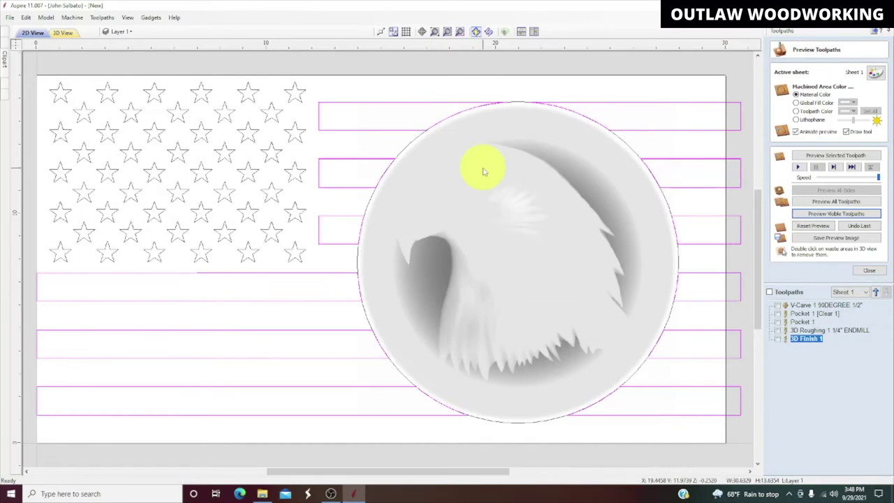
scroll(352, 172, up, 5)
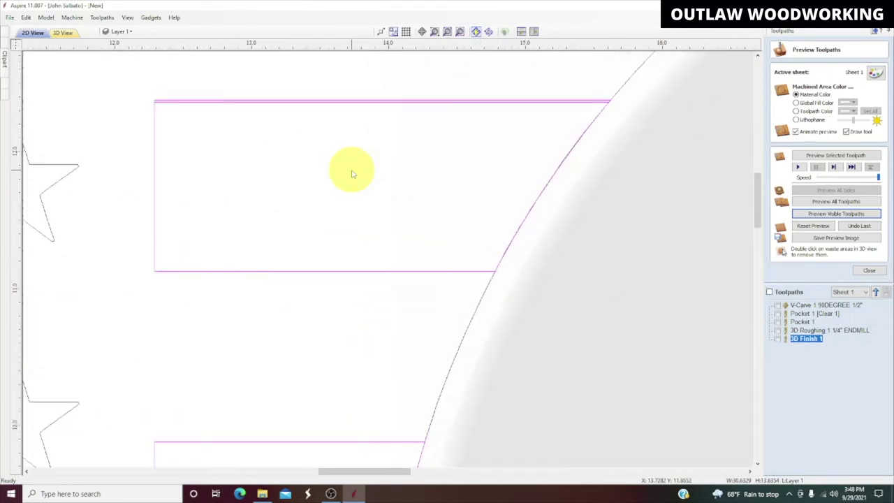
scroll(290, 146, down, 2)
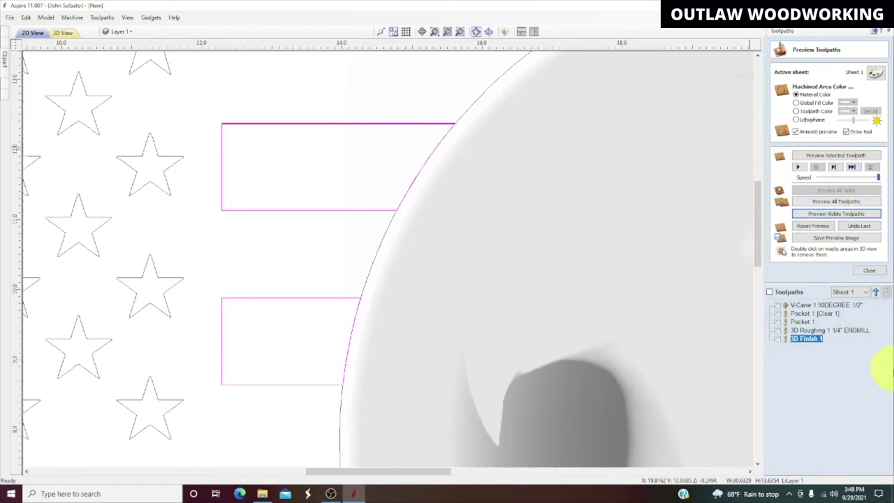
click(874, 271)
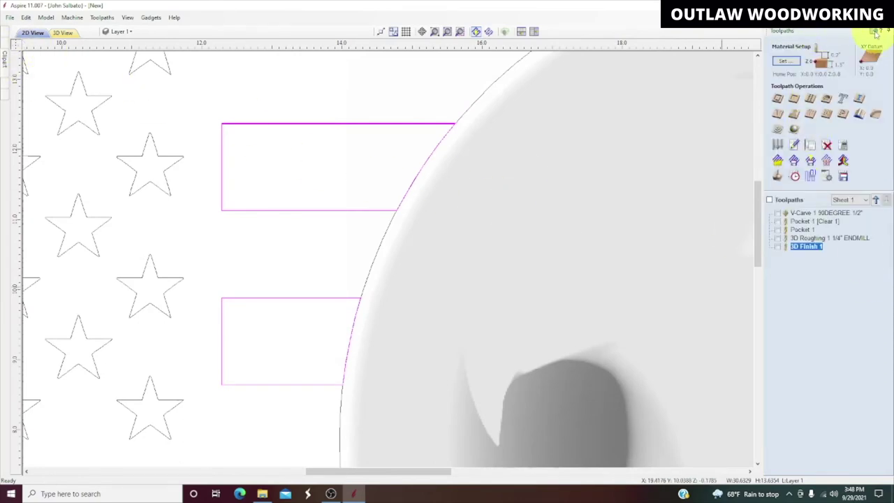
click(873, 32)
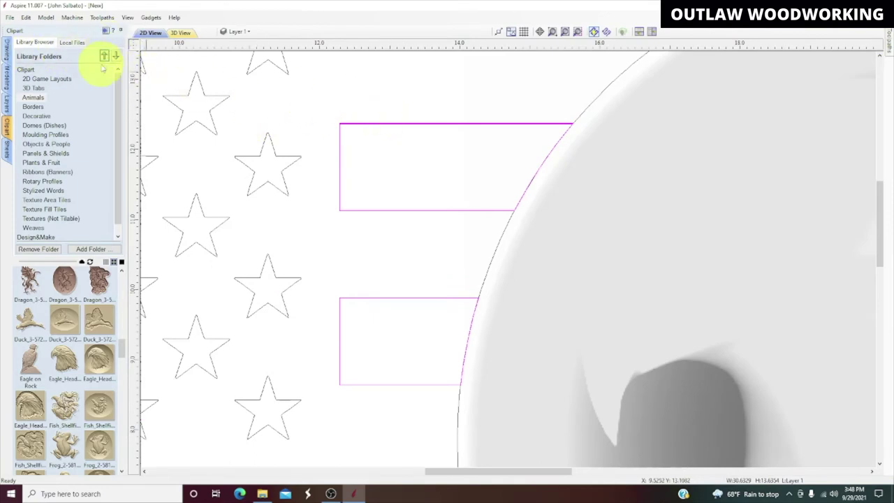
Select the grouped stripe outlines around the eagle circle and ungroup them onto the group's layer
click(392, 100)
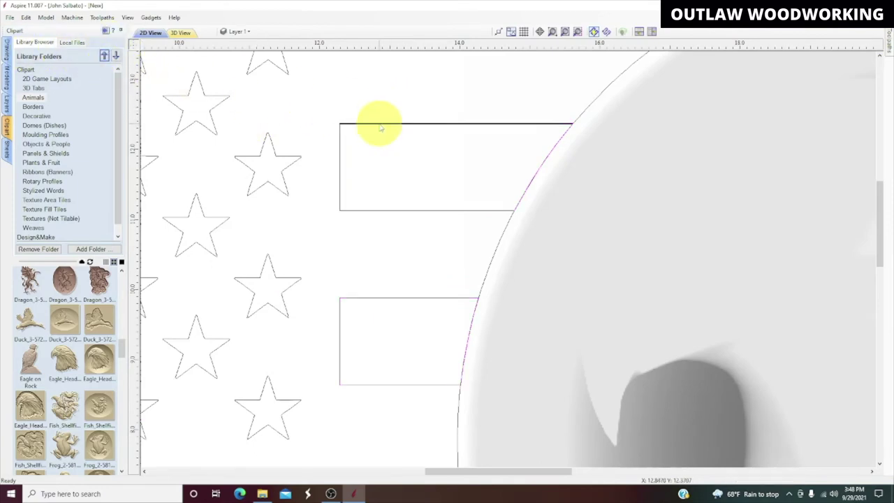
scroll(381, 128, up, 5)
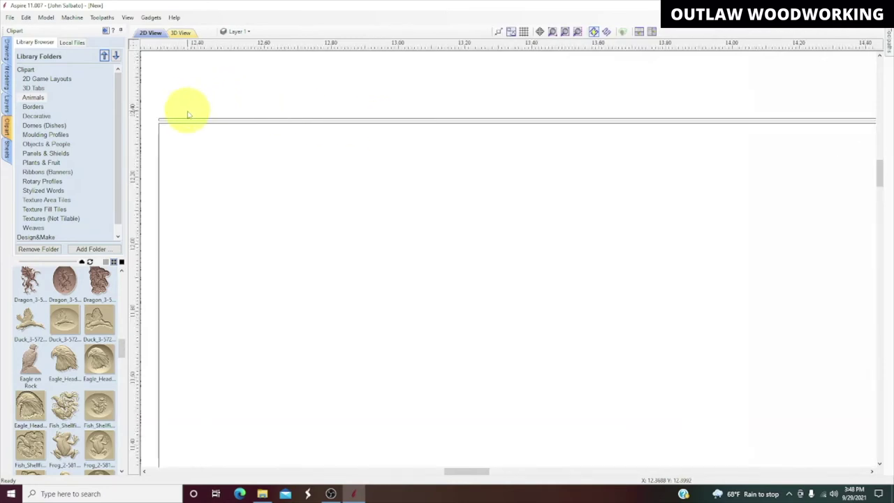
click(185, 125)
click(224, 96)
scroll(224, 102, down, 4)
scroll(225, 102, down, 3)
click(278, 102)
right_click(303, 110)
mouse_move(328, 219)
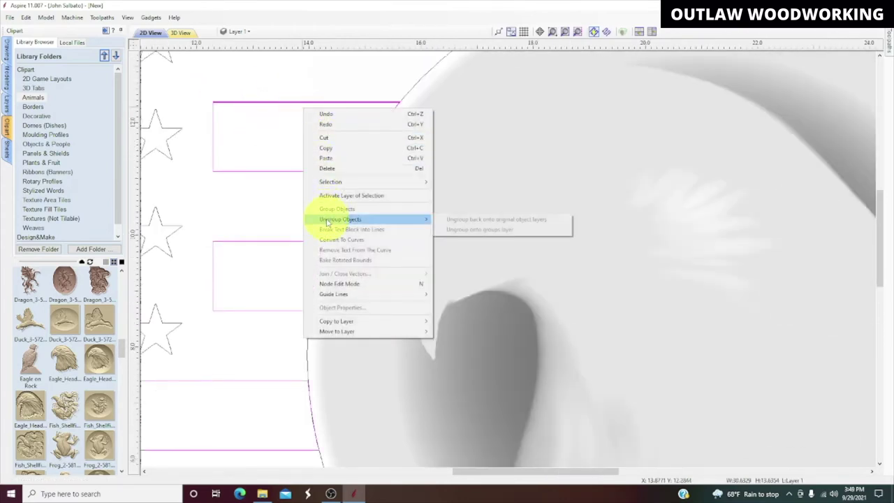
click(450, 231)
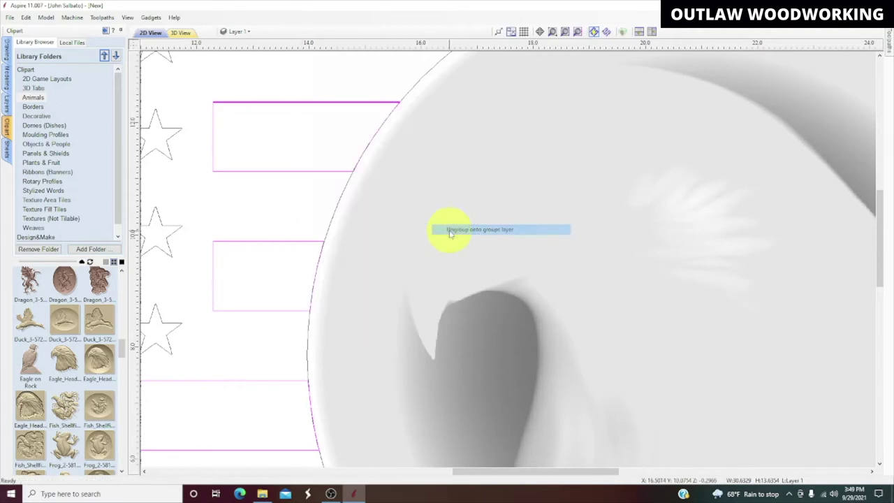
Delete the duplicate lines along the upper edge of the second stripe left of the eagle
scroll(238, 103, up, 3)
click(273, 74)
scroll(266, 100, up, 4)
scroll(268, 102, up, 2)
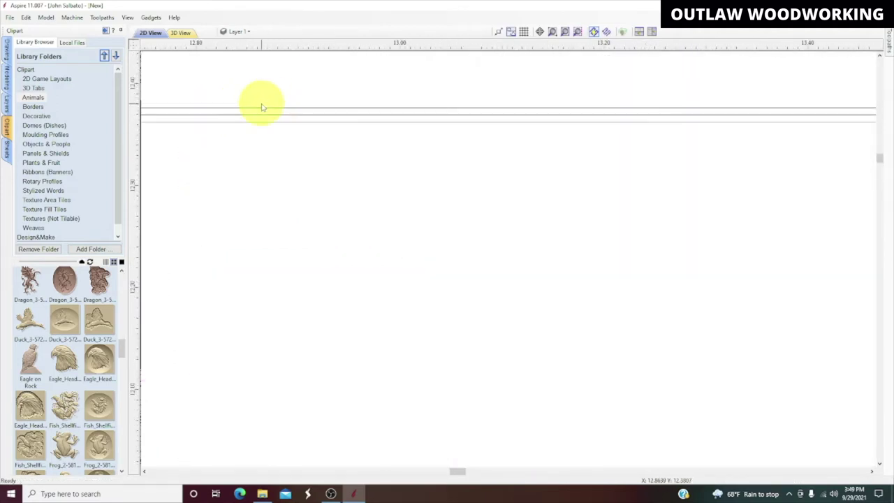
click(255, 118)
click(256, 120)
scroll(415, 132, down, 6)
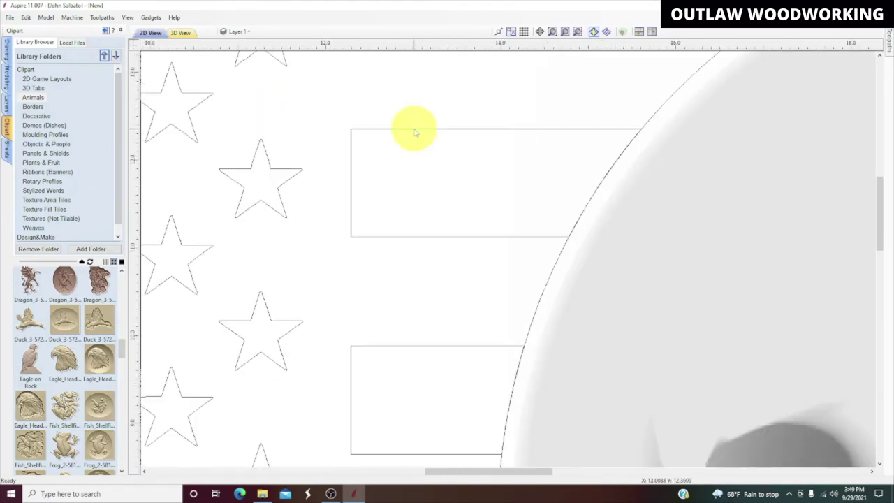
scroll(415, 132, down, 4)
Offset the circle around the eagle inwards by 0.25 inches, continuing without vector validation, and delete the original circle
scroll(480, 89, up, 5)
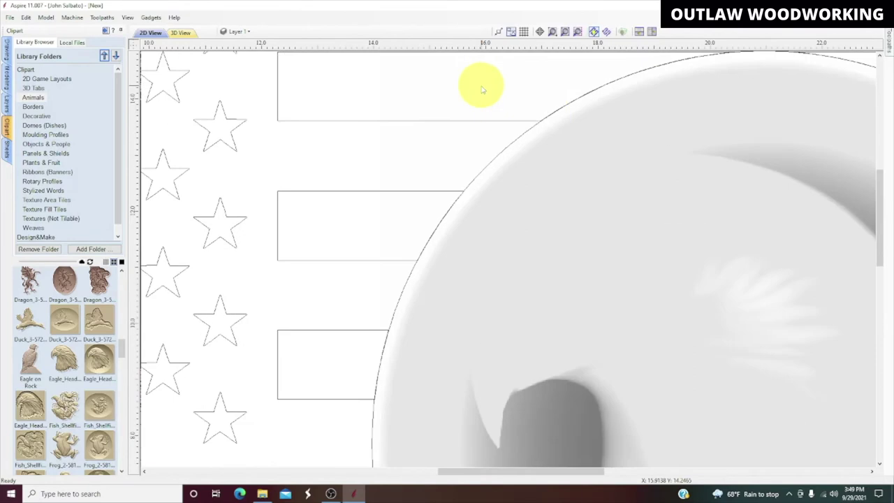
click(582, 99)
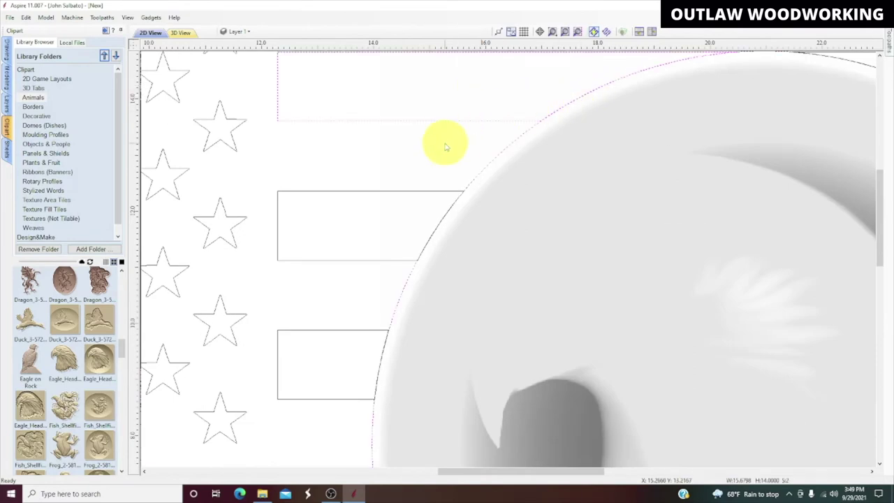
scroll(444, 143, down, 4)
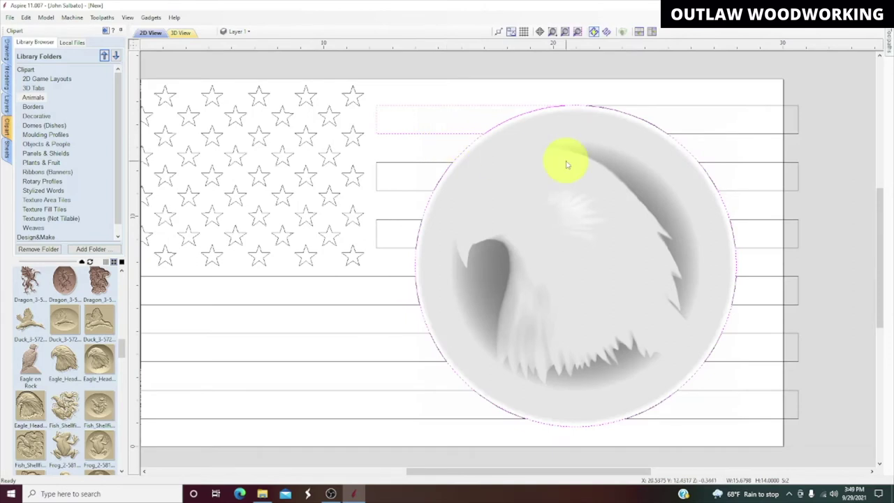
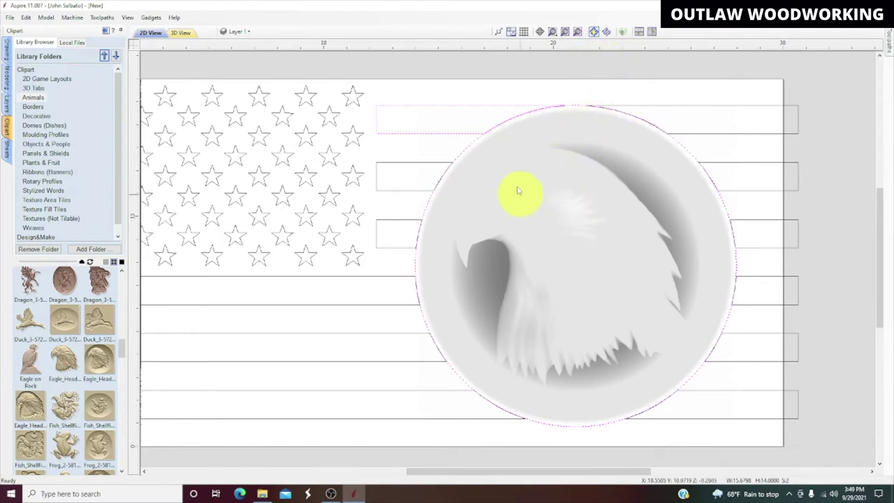
click(507, 66)
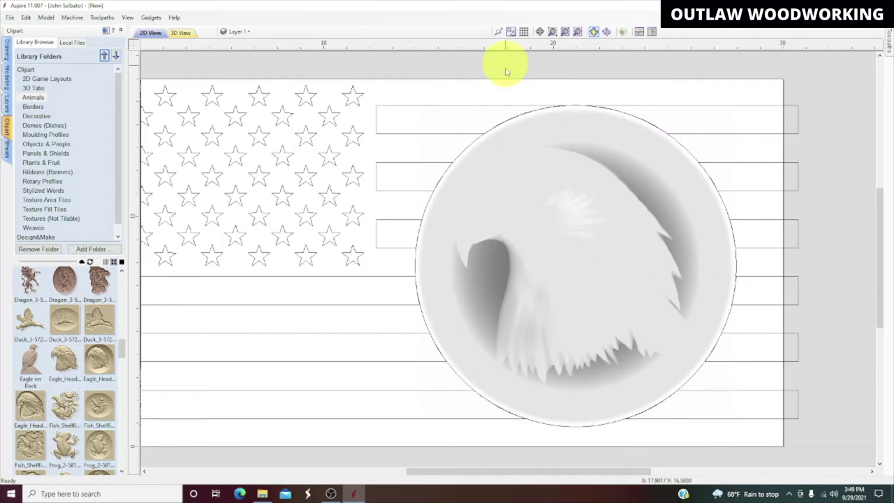
click(512, 125)
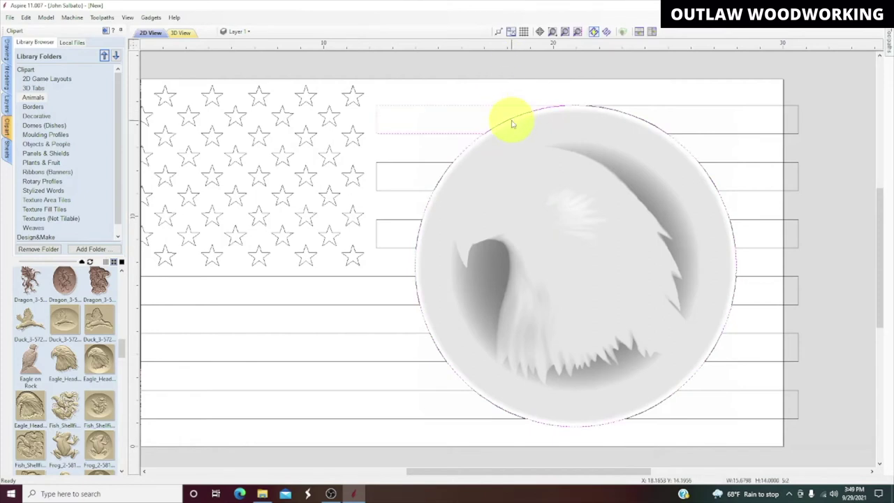
click(7, 48)
click(24, 252)
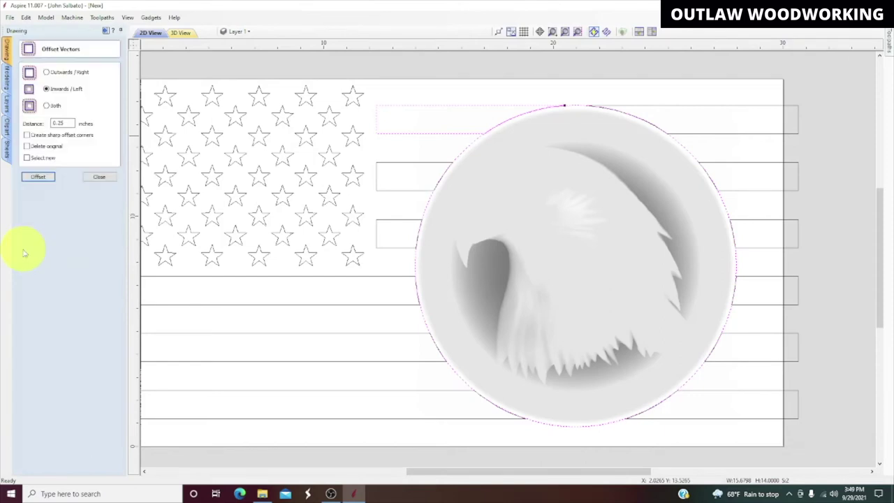
click(39, 178)
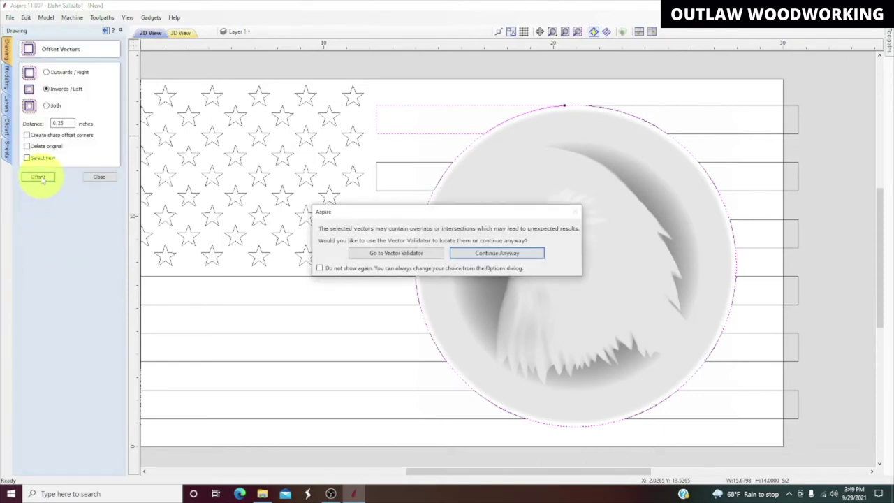
click(472, 253)
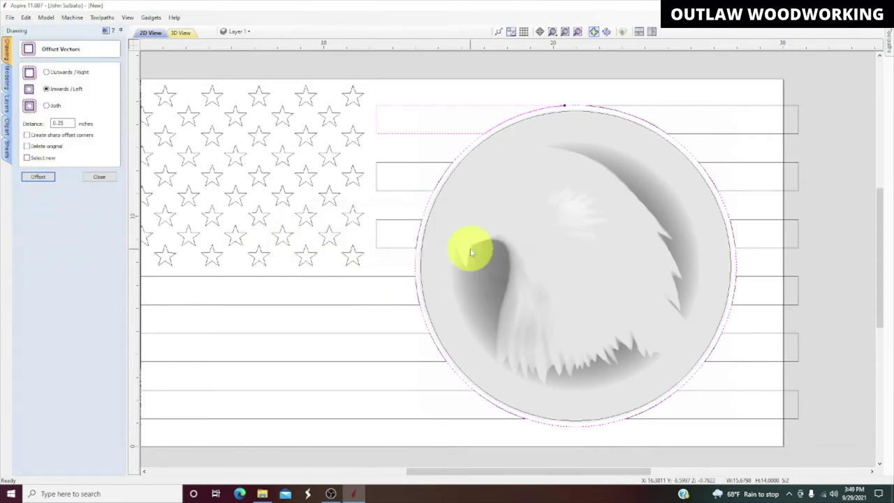
click(427, 147)
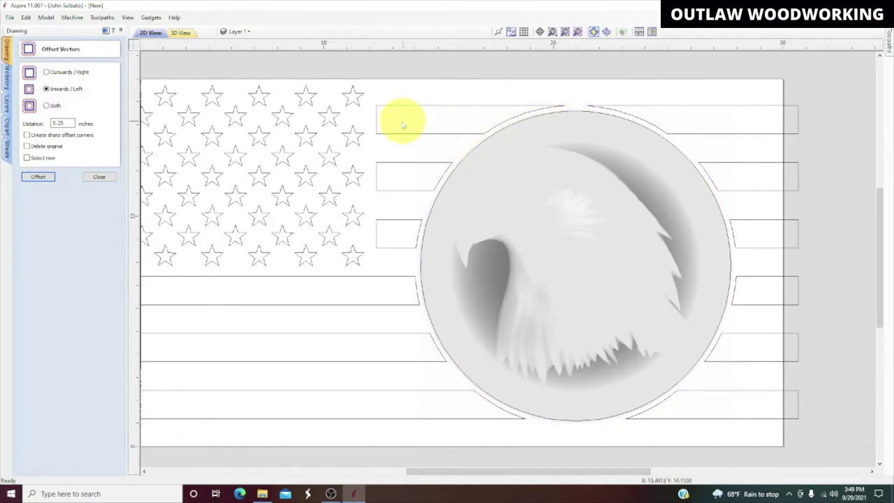
Select the stripes left of the eagle and inspect the pointed tips of the top stripes above the circle for stray vectors
scroll(461, 176, down, 3)
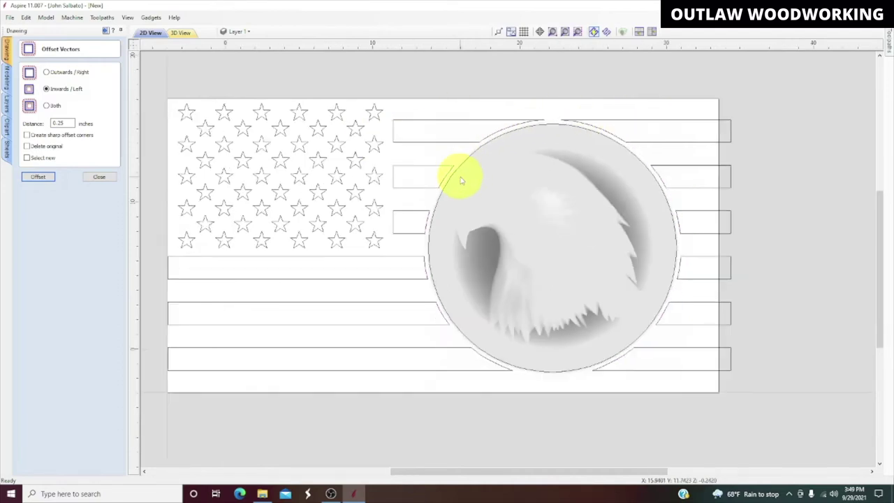
scroll(461, 180, up, 2)
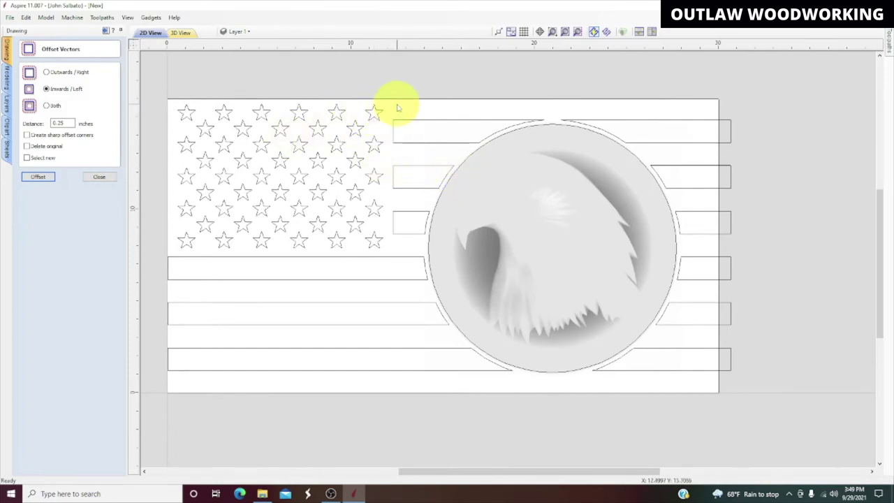
drag(410, 113, 390, 370)
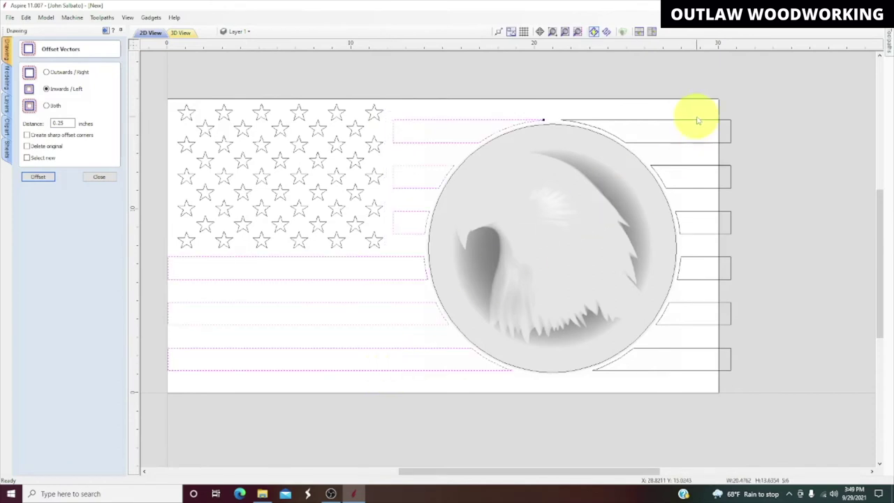
scroll(539, 120, up, 10)
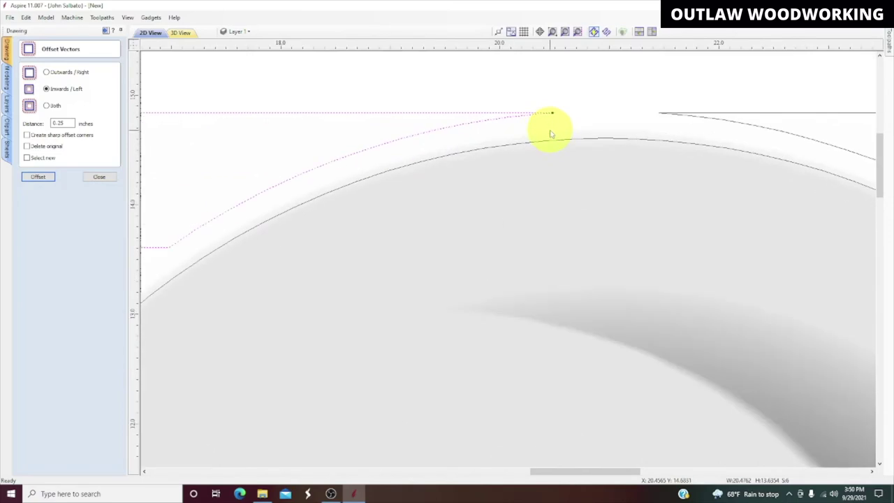
scroll(552, 110, up, 10)
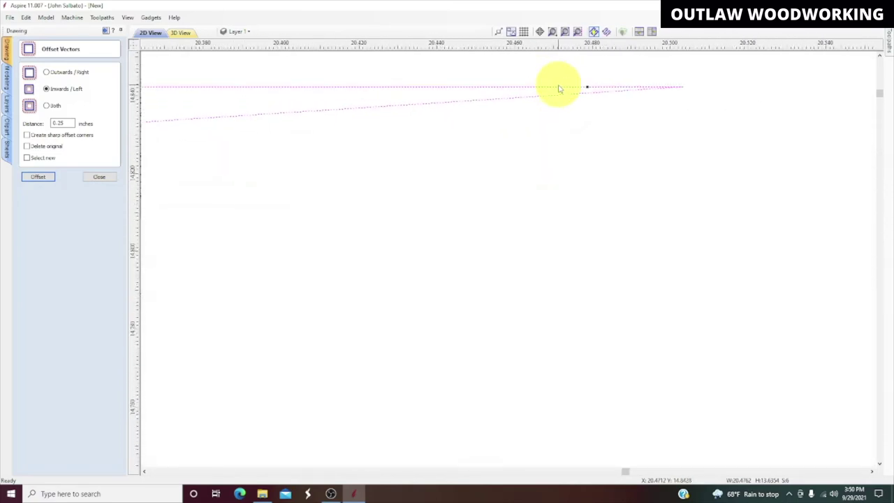
scroll(561, 88, down, 2)
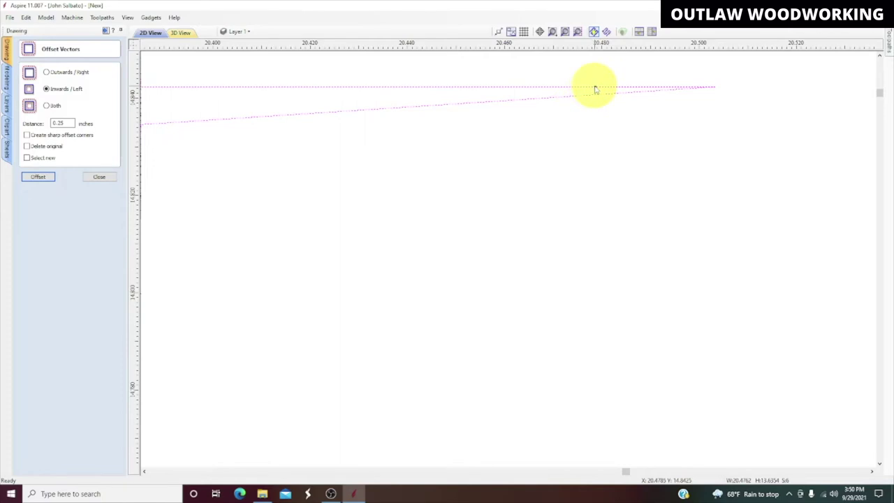
click(595, 89)
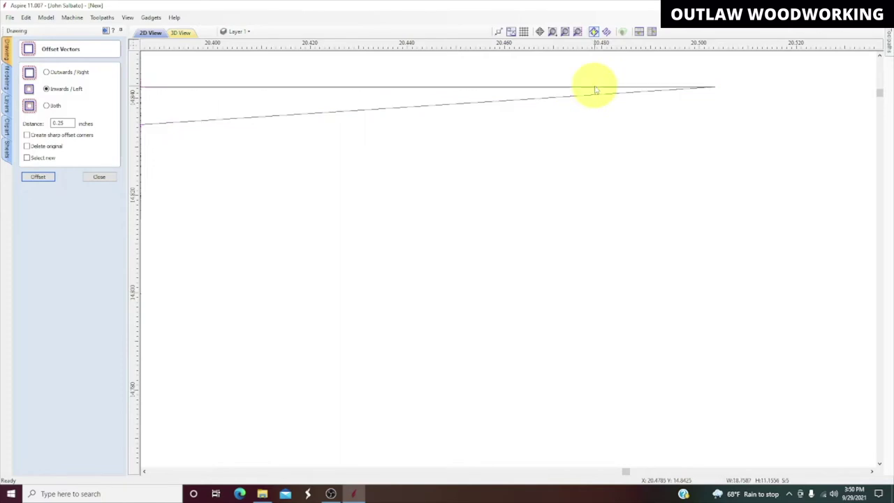
scroll(595, 90, down, 8)
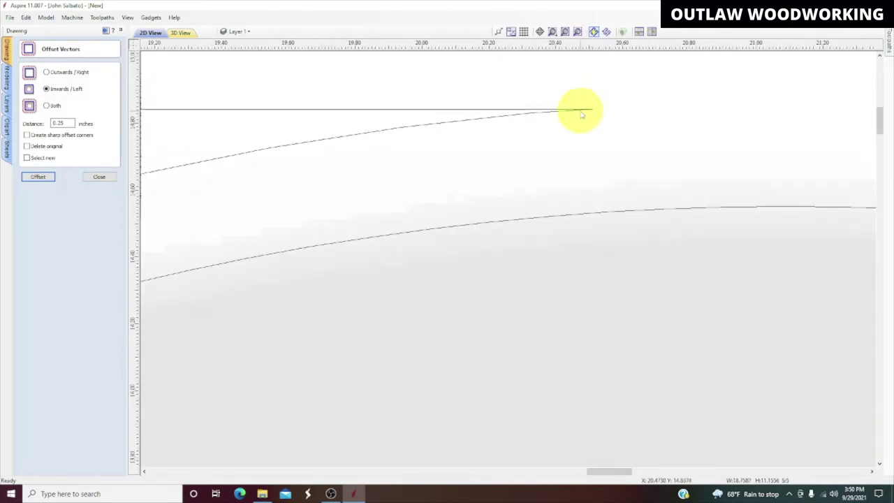
click(570, 111)
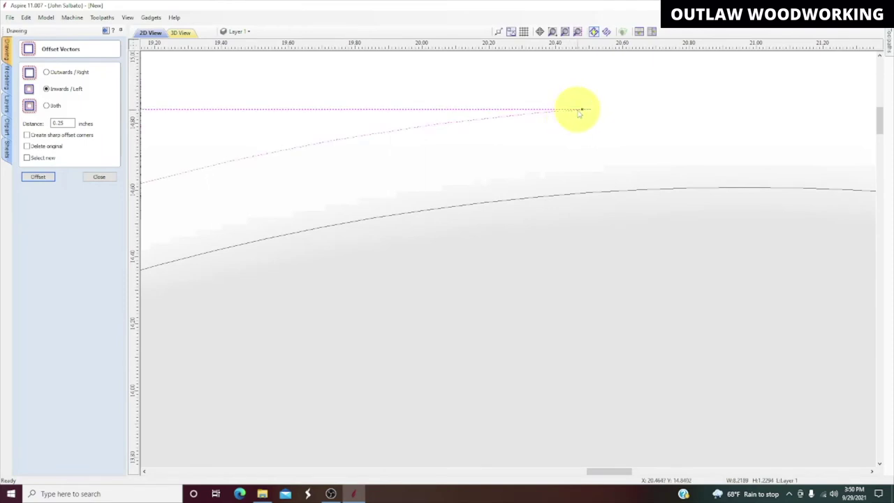
scroll(579, 112, down, 3)
click(693, 112)
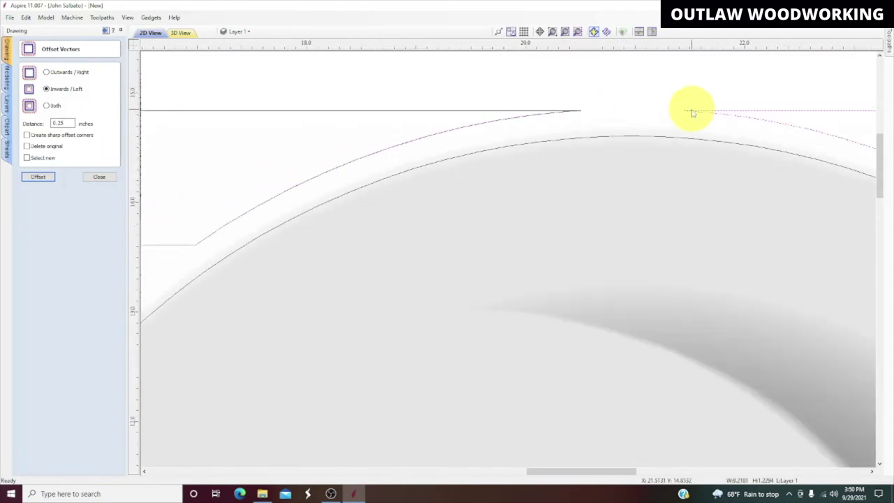
click(571, 113)
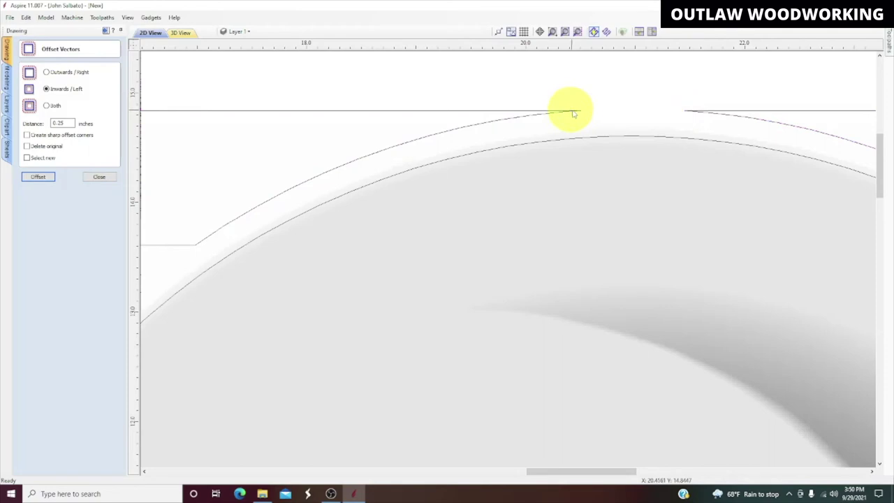
scroll(572, 113, down, 5)
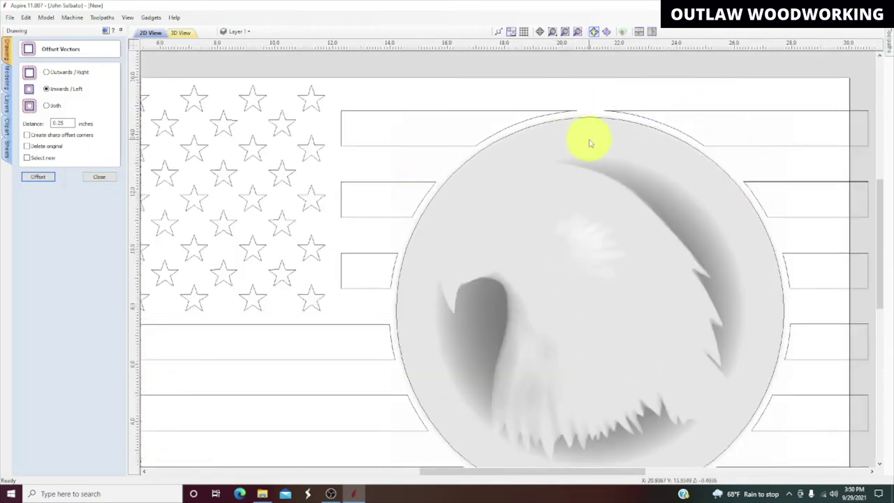
Delete the duplicate lines along the upper edge of the second stripe right of the eagle
scroll(779, 200, down, 1)
scroll(769, 189, up, 4)
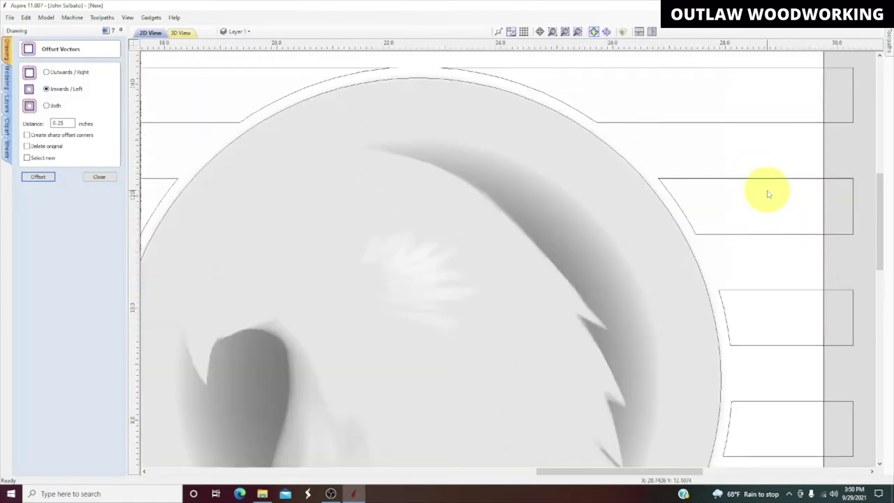
scroll(613, 174, up, 3)
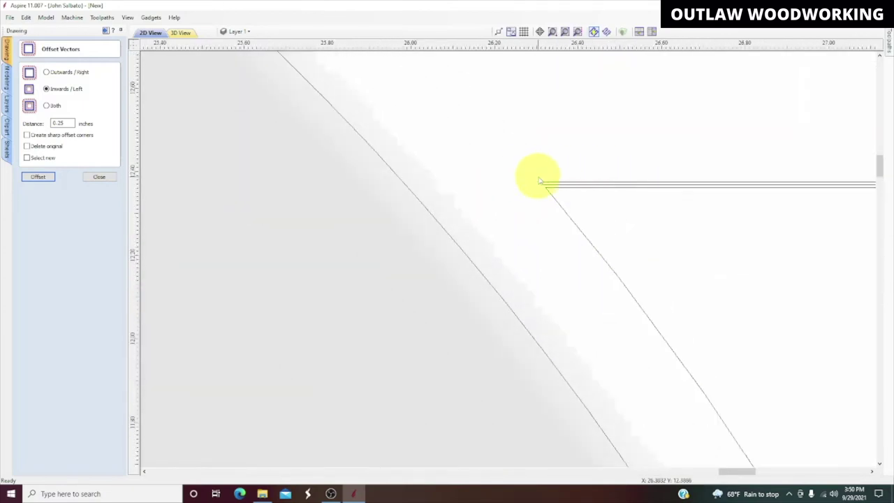
click(542, 186)
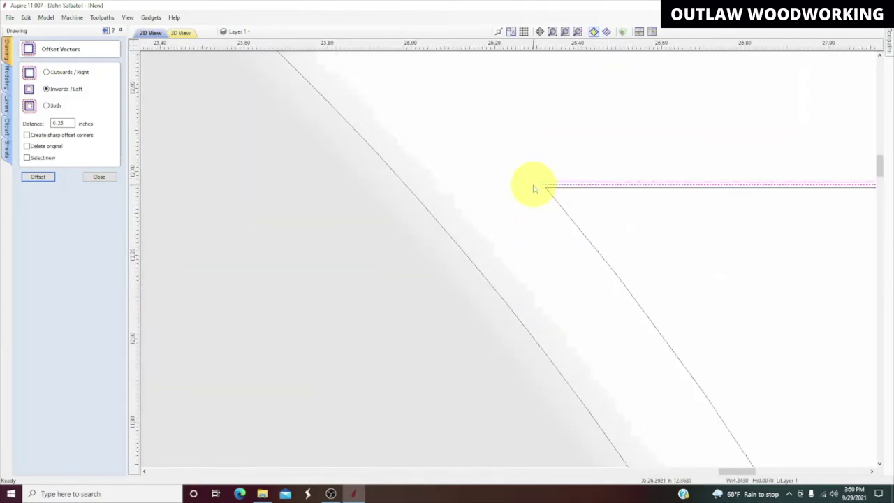
click(533, 188)
scroll(531, 185, down, 7)
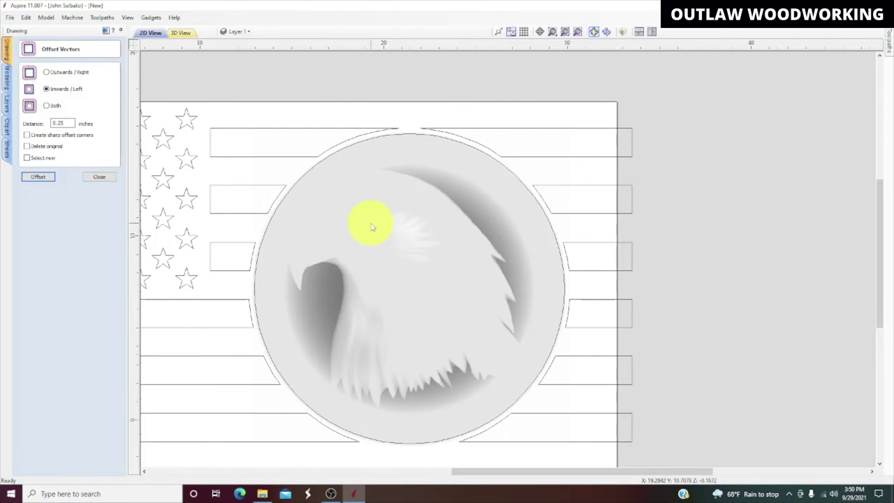
scroll(371, 227, down, 3)
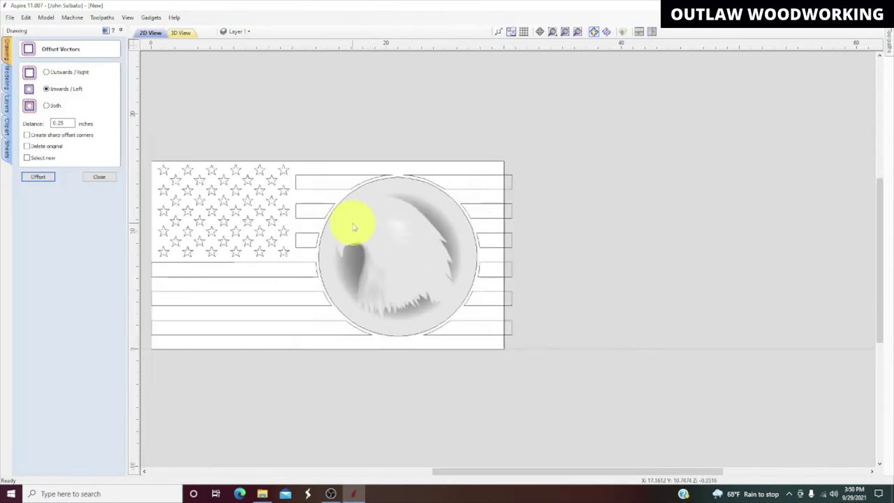
Finish the vector offsetting and delete all existing toolpaths from the project
click(100, 177)
click(105, 30)
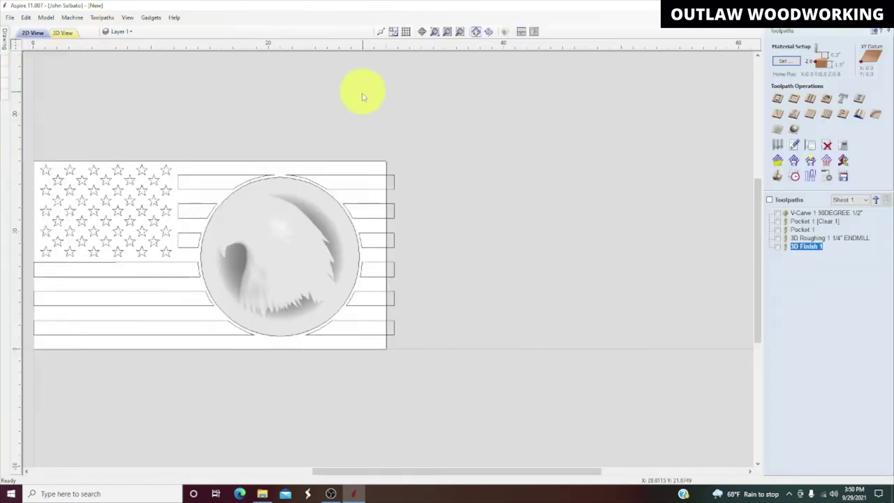
click(810, 214)
right_click(811, 215)
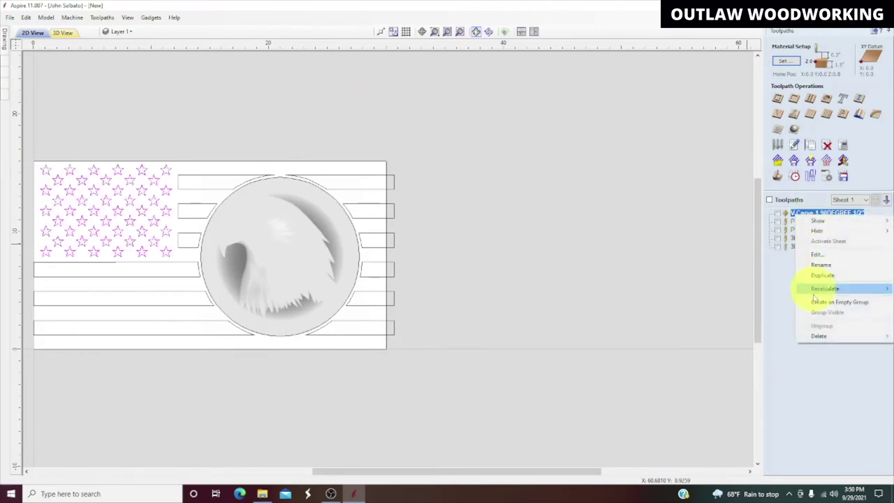
mouse_move(819, 337)
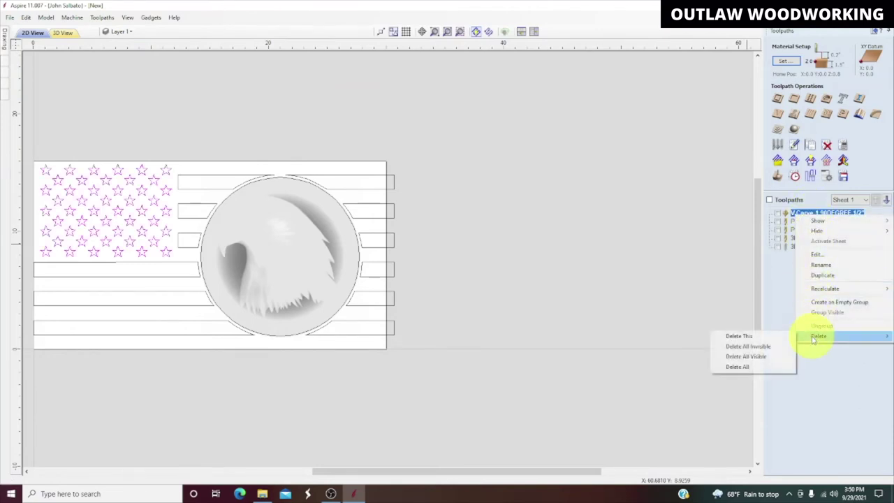
click(745, 367)
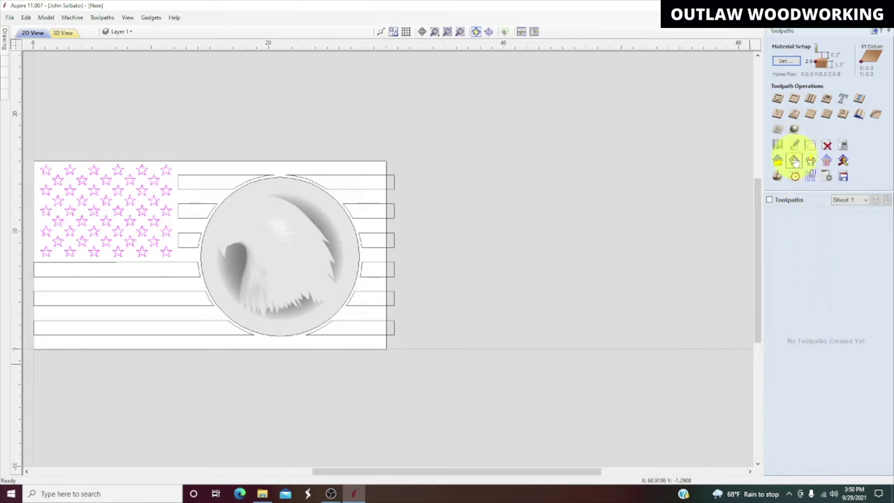
Reset the toolpath preview to the uncut board and view it straight from above
click(777, 176)
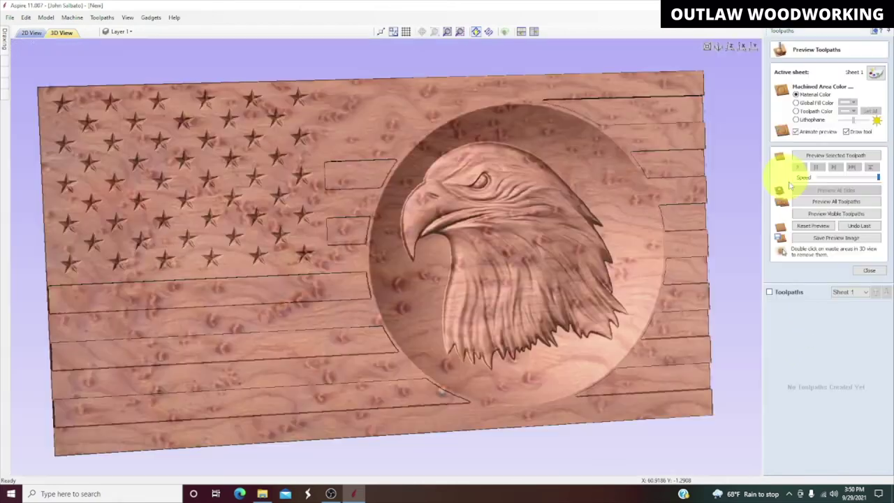
click(814, 227)
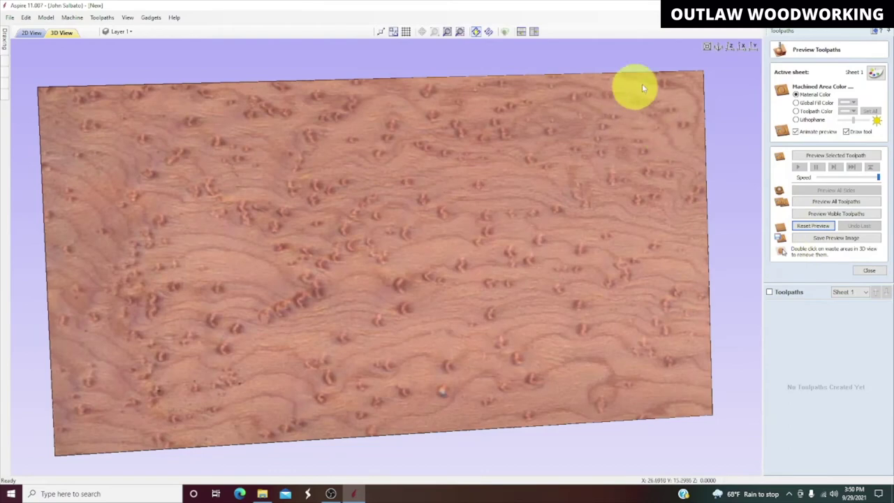
click(731, 46)
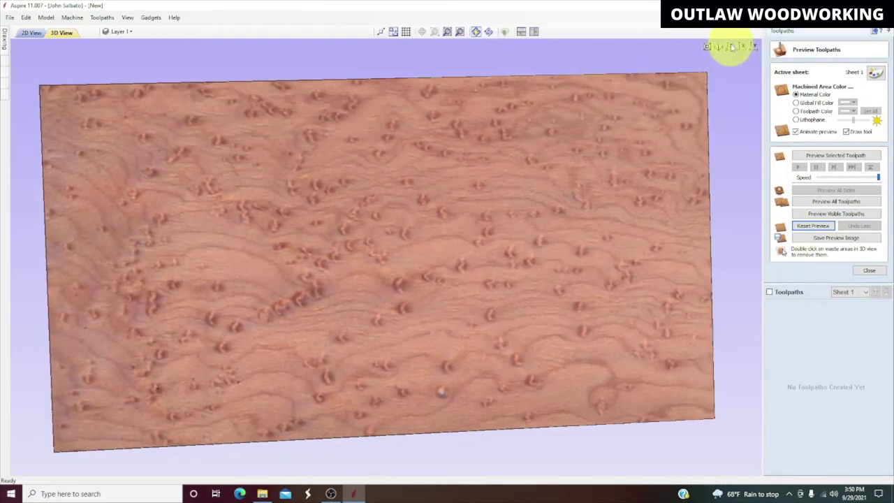
Calculate a V-carve toolpath for the stars with the 90-degree 1/2" V-bit at start depth 0.0, without clearance tools
click(30, 33)
scroll(225, 187, up, 4)
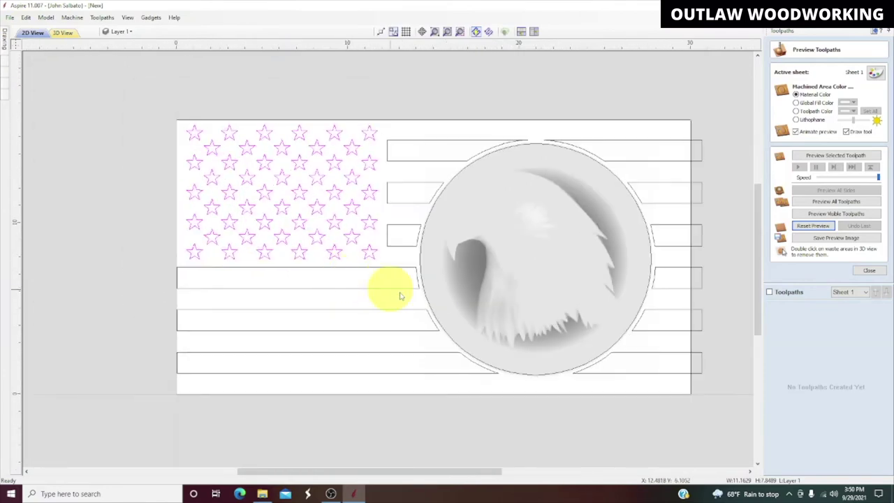
scroll(431, 302, up, 1)
scroll(431, 302, down, 1)
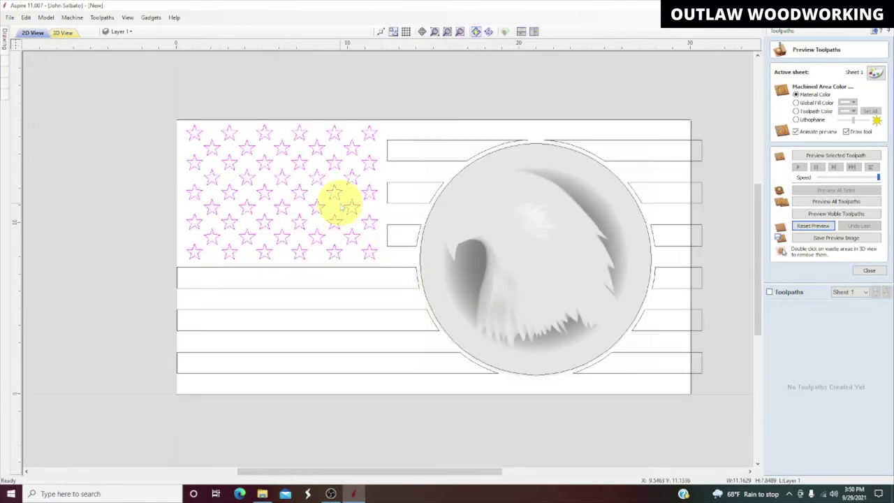
click(383, 131)
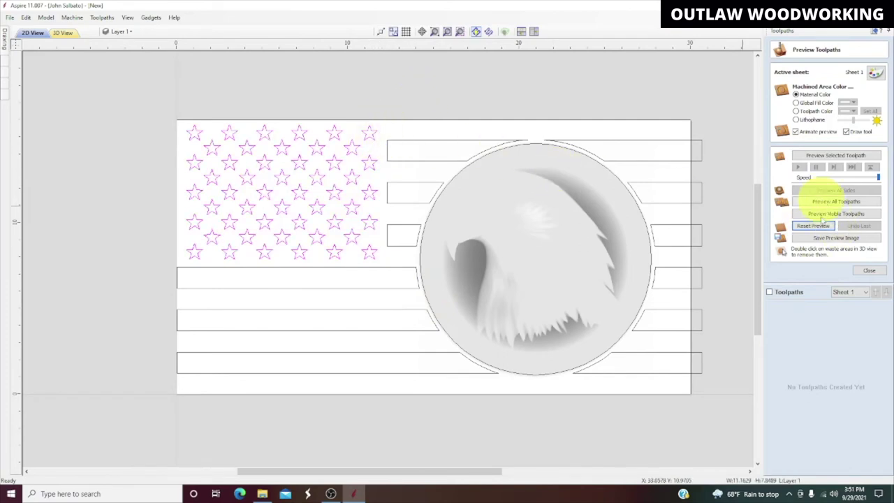
click(865, 271)
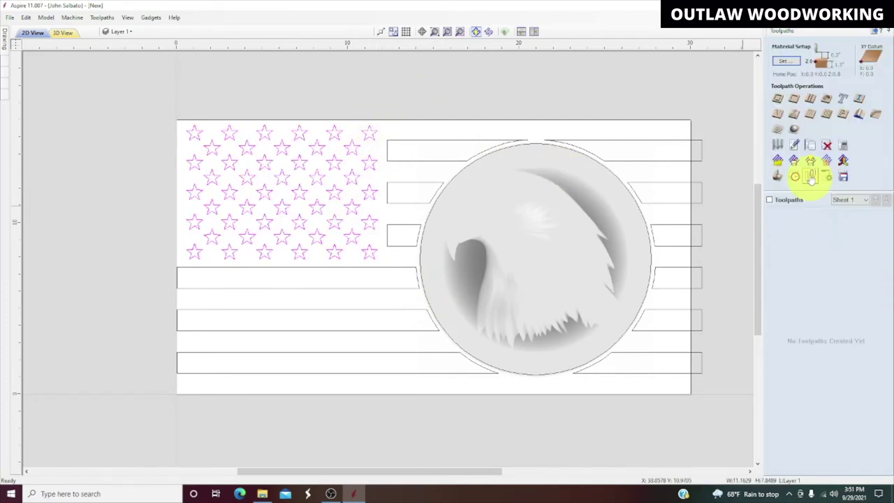
click(779, 115)
click(777, 131)
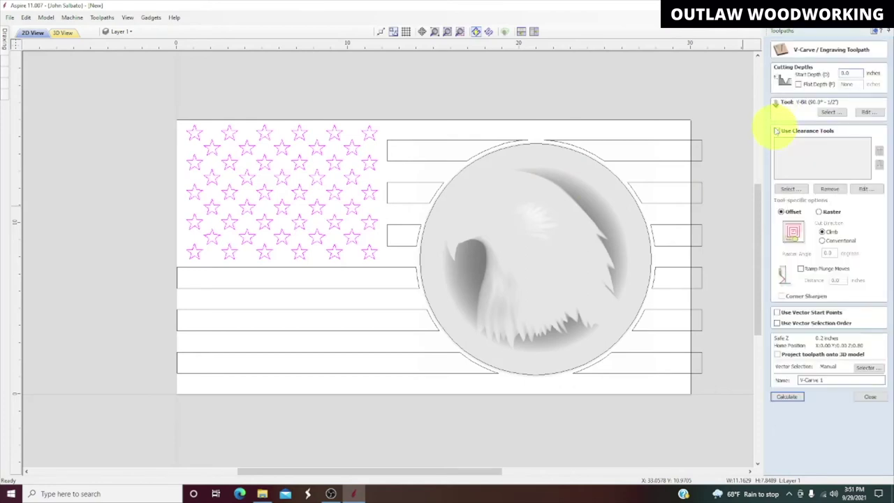
click(787, 397)
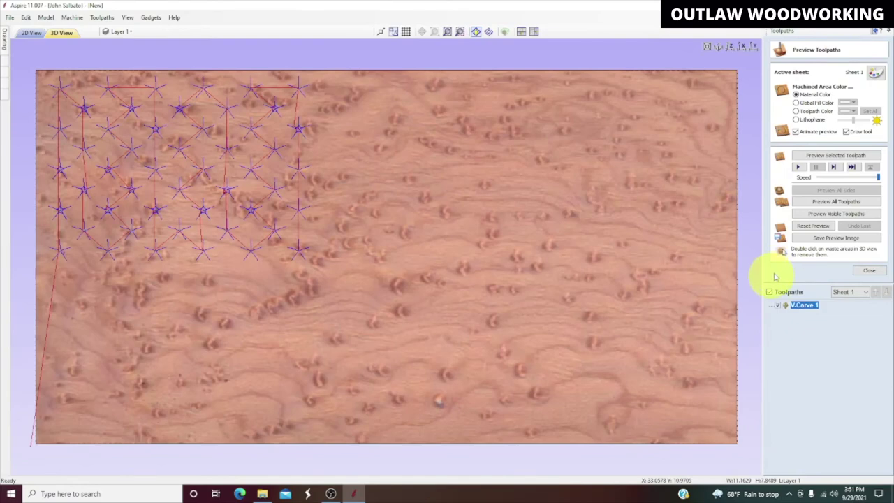
click(870, 272)
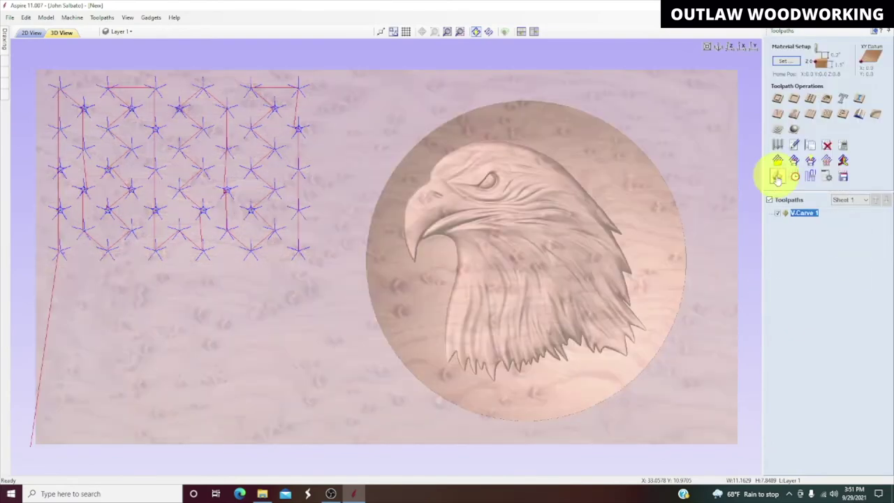
Select all the stripes on both sides of the eagle circle and group them
click(32, 33)
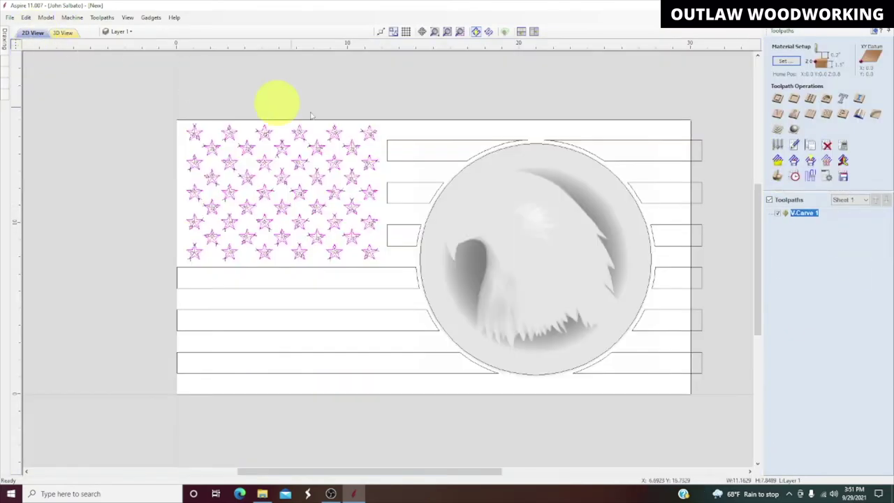
click(408, 145)
drag(412, 139, 392, 380)
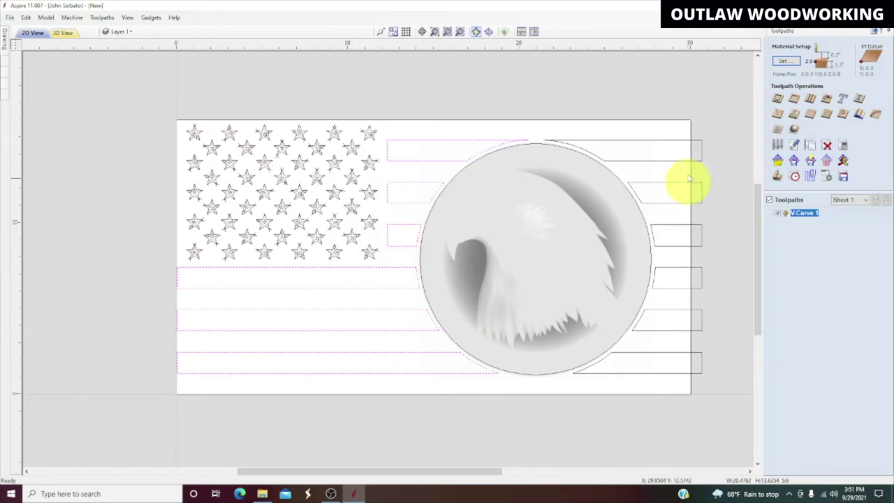
mouse_move(678, 136)
mouse_down()
mouse_move(664, 209)
mouse_move(659, 375)
mouse_up()
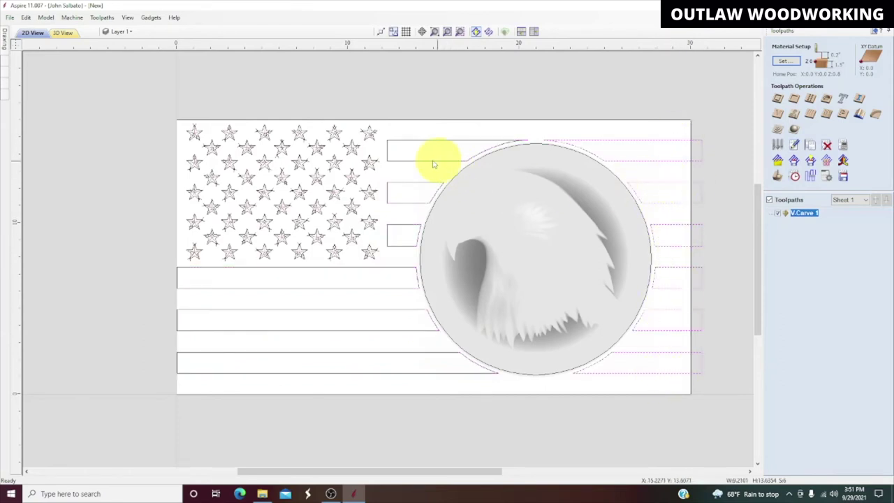
shift+drag(410, 138, 395, 380)
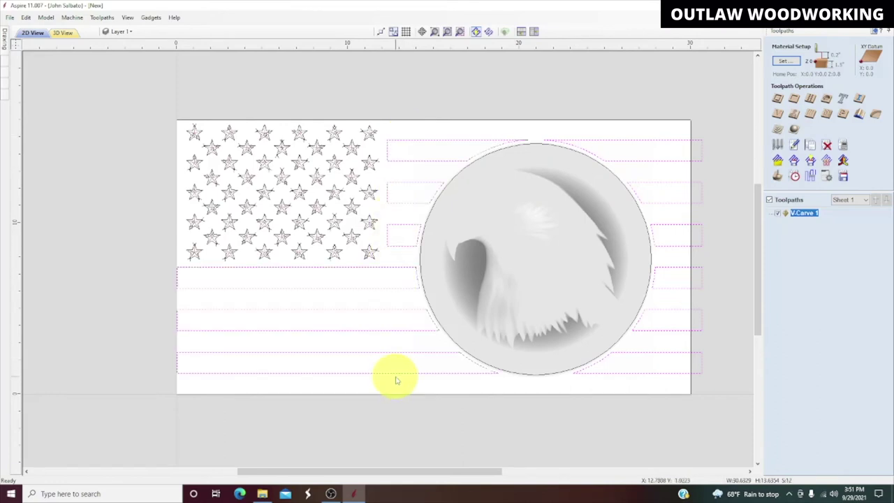
right_click(444, 167)
click(473, 266)
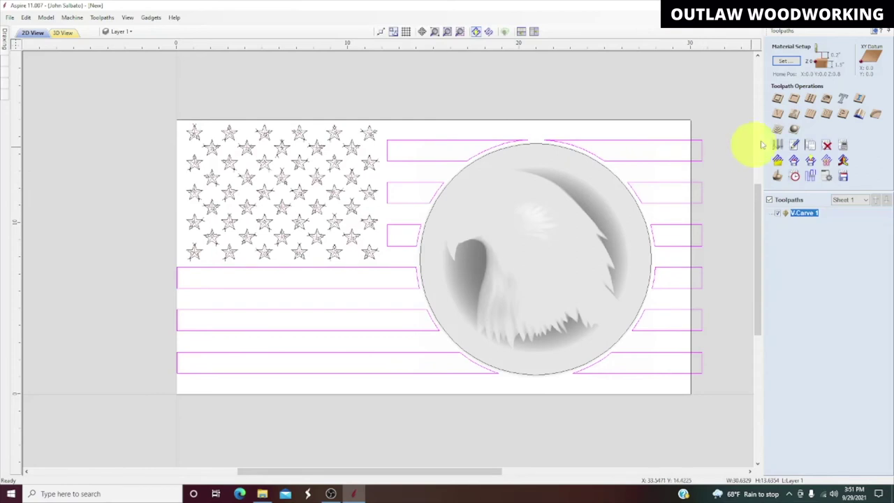
Calculate a 0.25-inch-deep pocket toolpath for the grouped stripes with the 1/4" and 1/8" end mills, ignoring open vectors
click(797, 103)
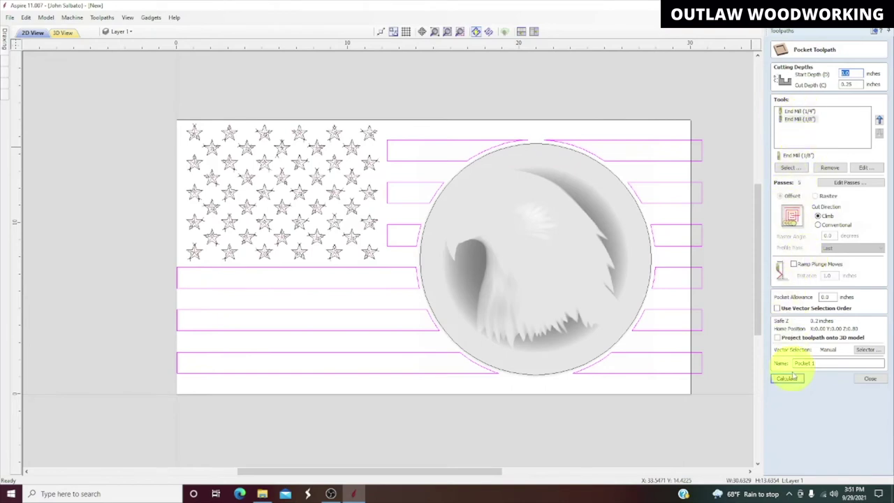
click(788, 379)
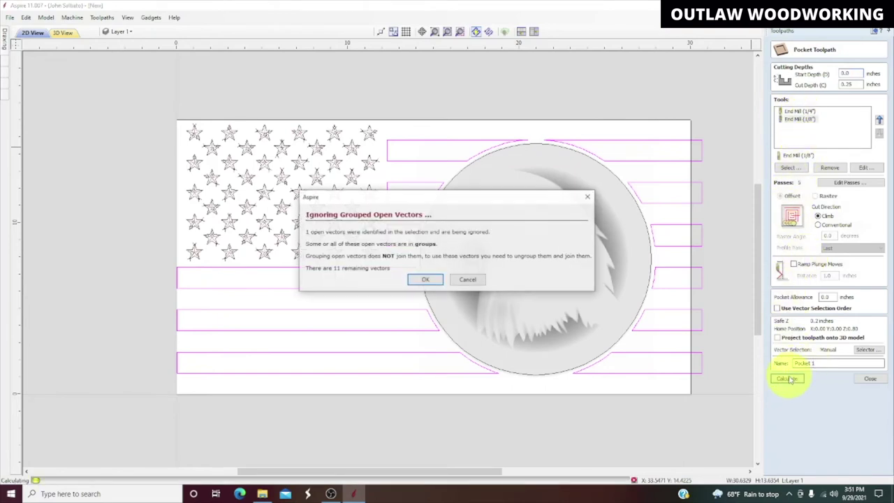
click(424, 281)
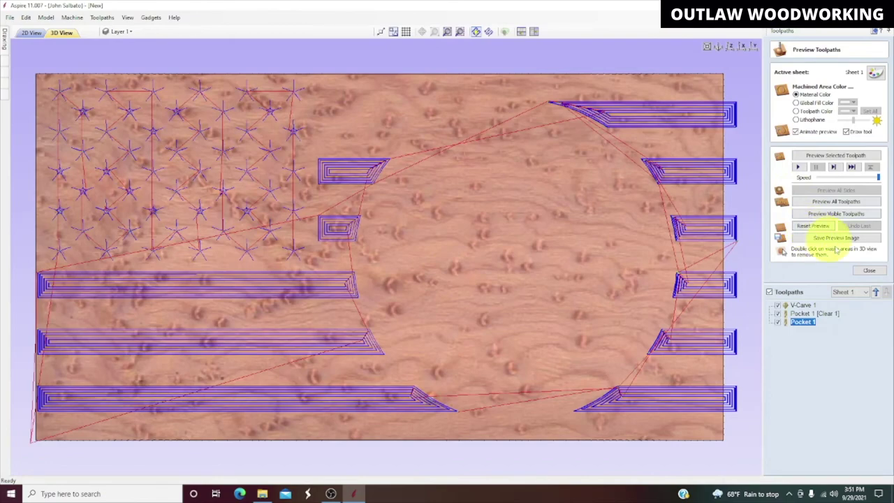
click(867, 272)
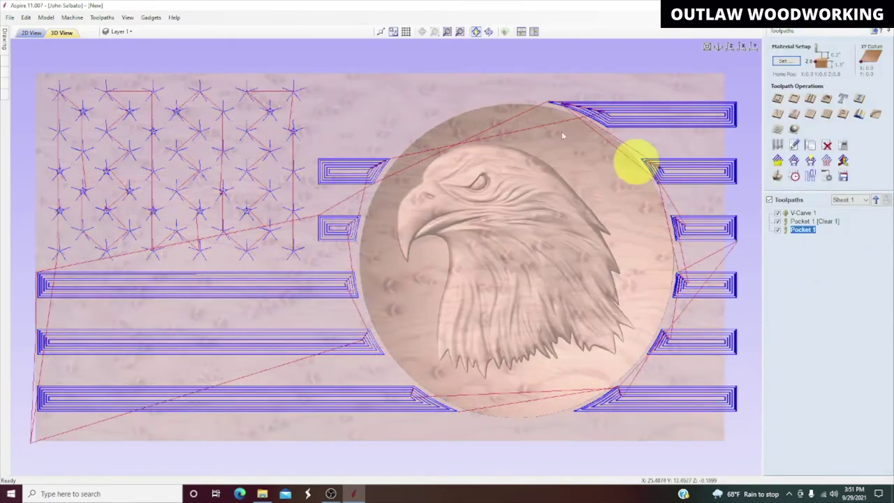
Ungroup the stripes for node editing and examine the pointed tip of the top stripe left of the eagle
click(31, 33)
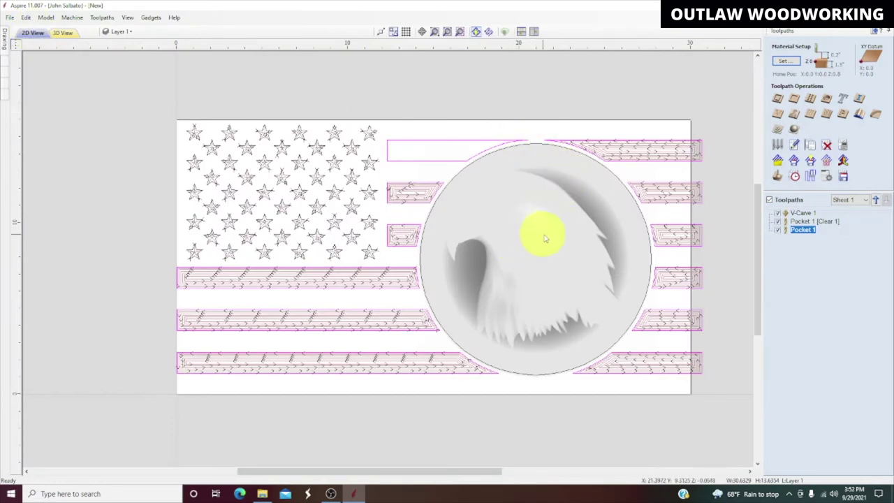
double_click(451, 160)
click(430, 267)
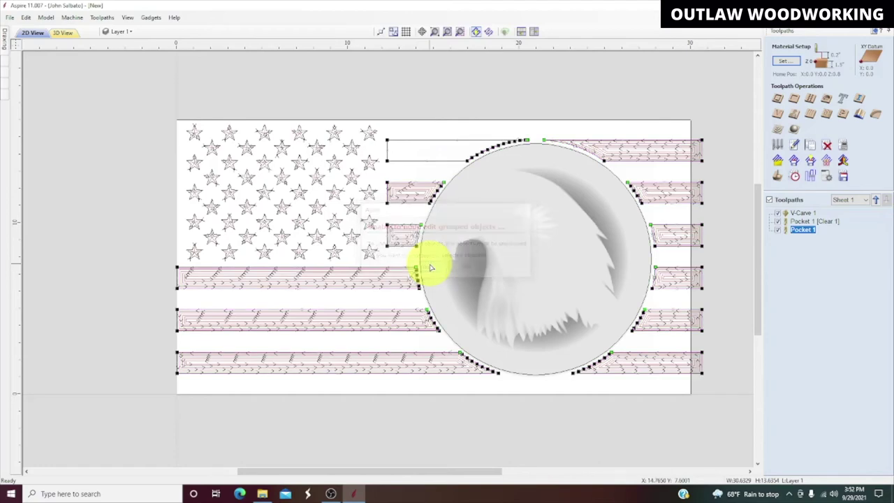
scroll(527, 141, up, 3)
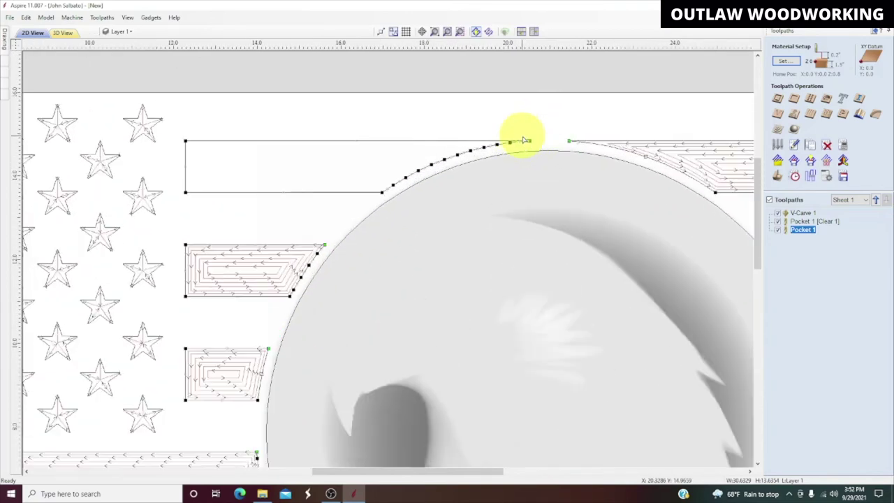
scroll(526, 141, up, 5)
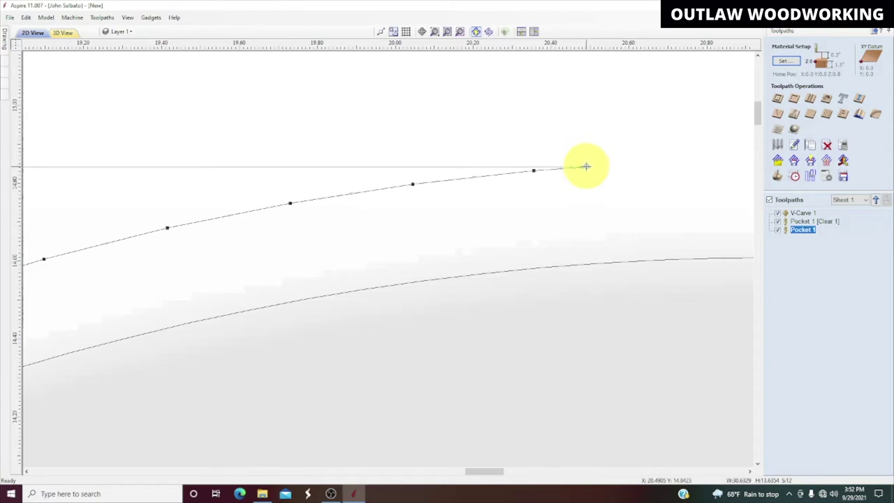
Cut the vector at the end node on the pointed tip of the top stripe left of the eagle
right_click(587, 166)
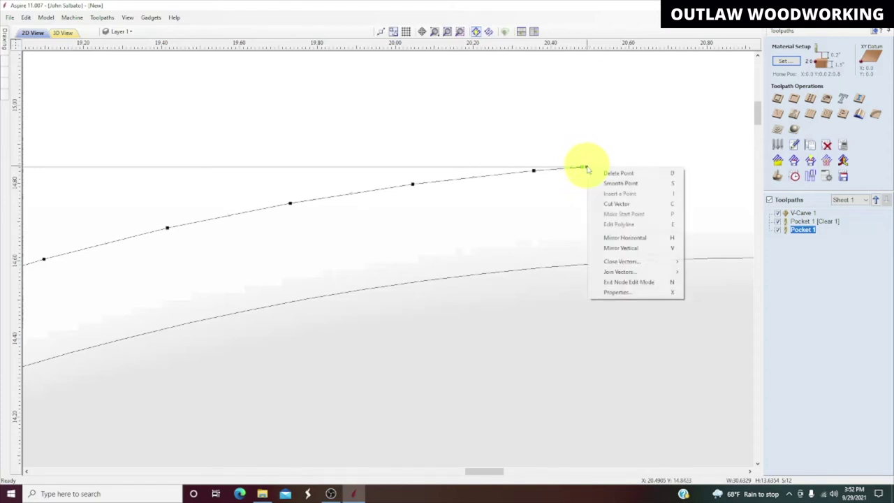
click(597, 204)
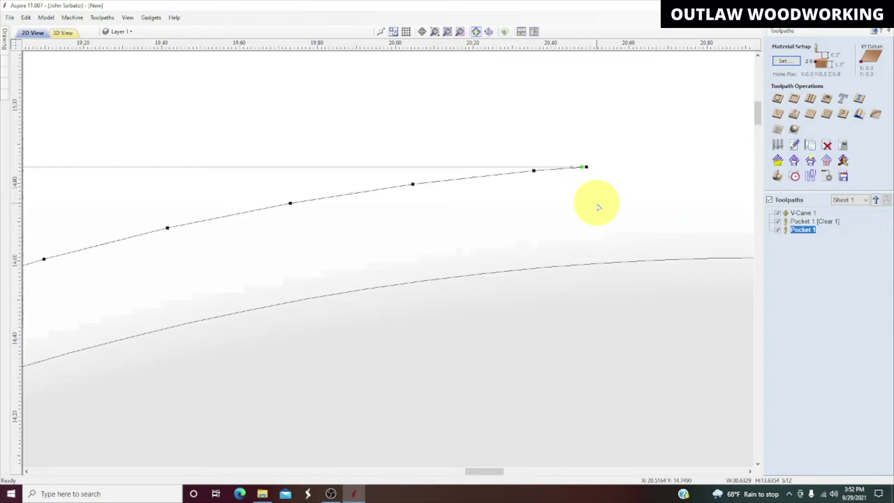
right_click(588, 167)
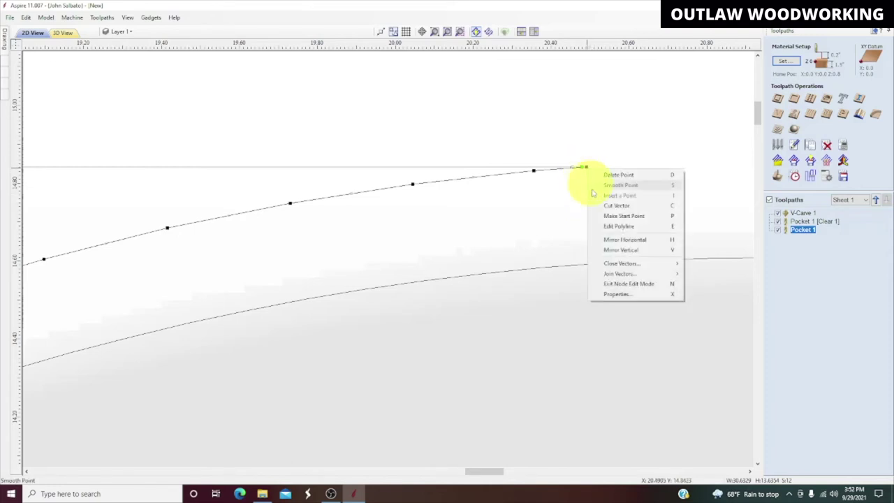
click(599, 203)
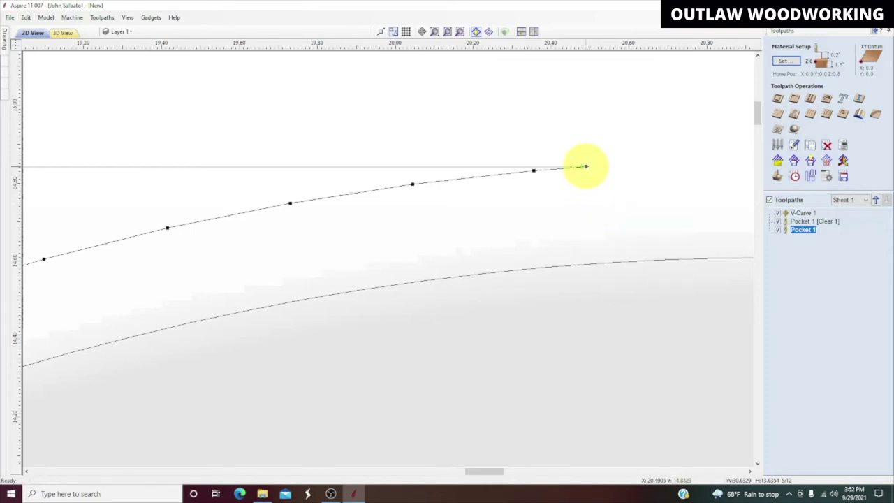
Make the outermost node at the top left stripe's pointed tip the vector's start point
right_click(585, 166)
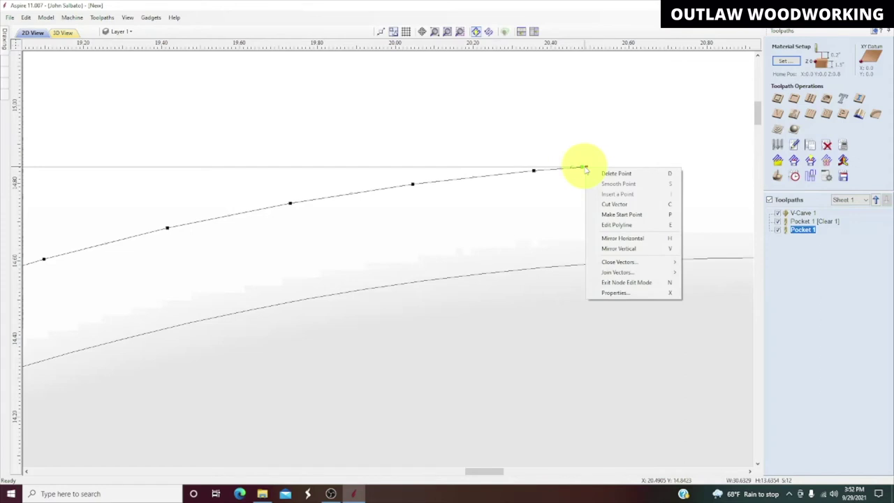
click(602, 213)
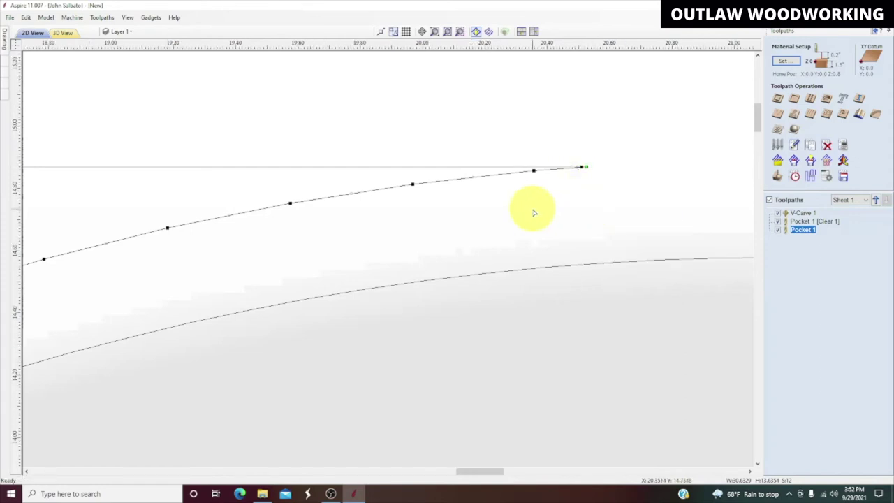
scroll(533, 212, down, 6)
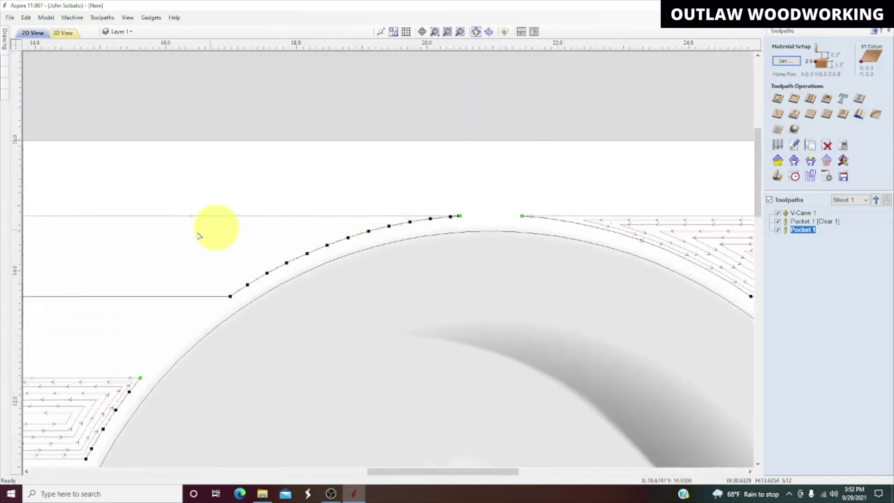
middle_drag(179, 240, 402, 223)
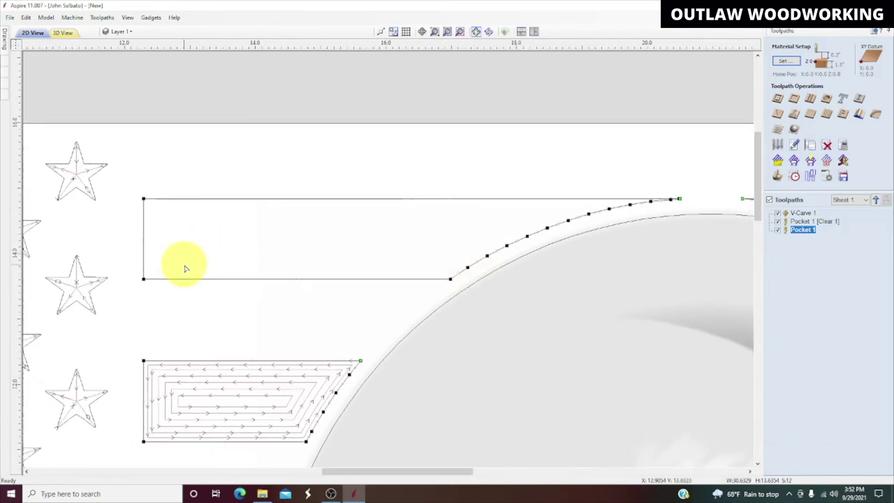
Examine the pointed tip of the top stripe left of the eagle and the matching tip on the other side
scroll(185, 269, up, 2)
scroll(253, 251, down, 3)
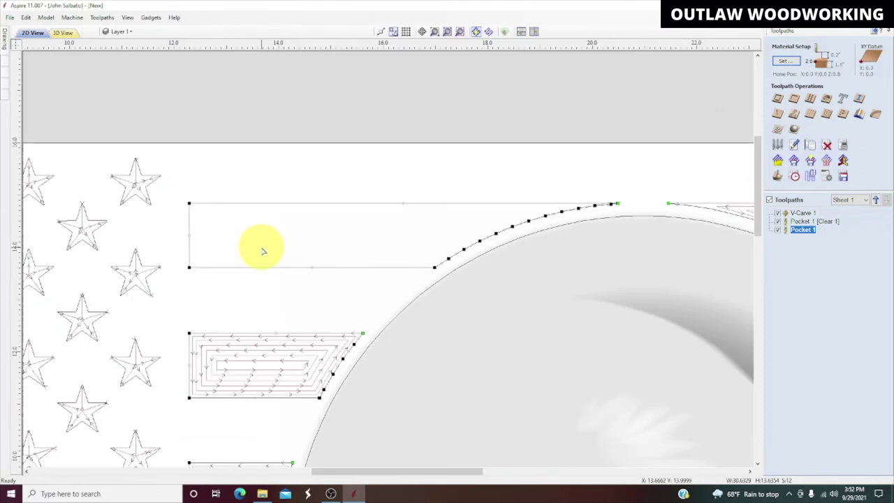
scroll(264, 252, down, 2)
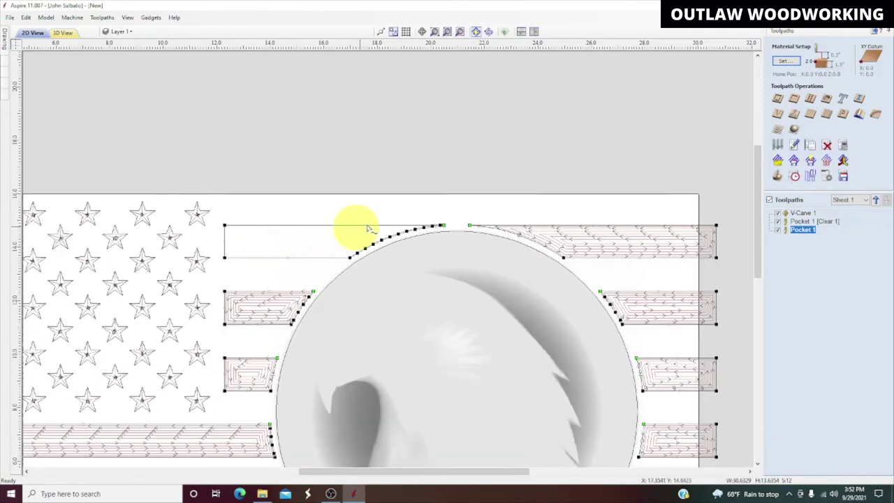
scroll(374, 227, up, 2)
scroll(371, 224, up, 2)
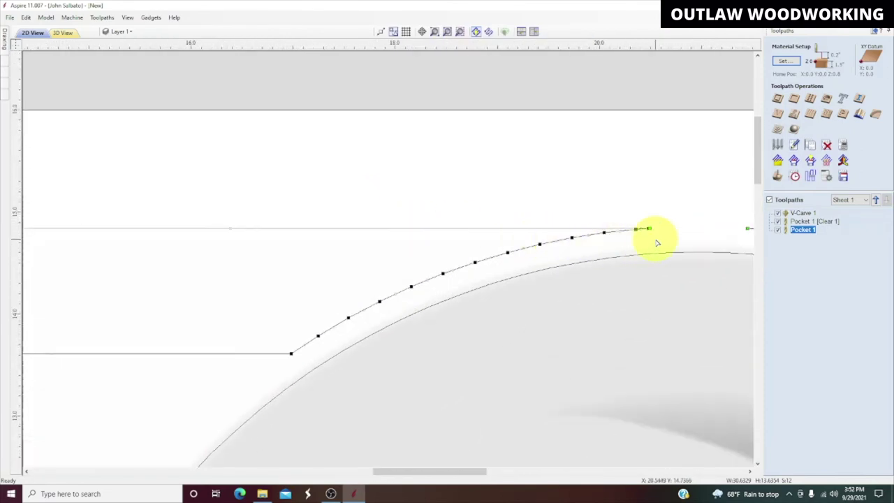
scroll(655, 235, up, 1)
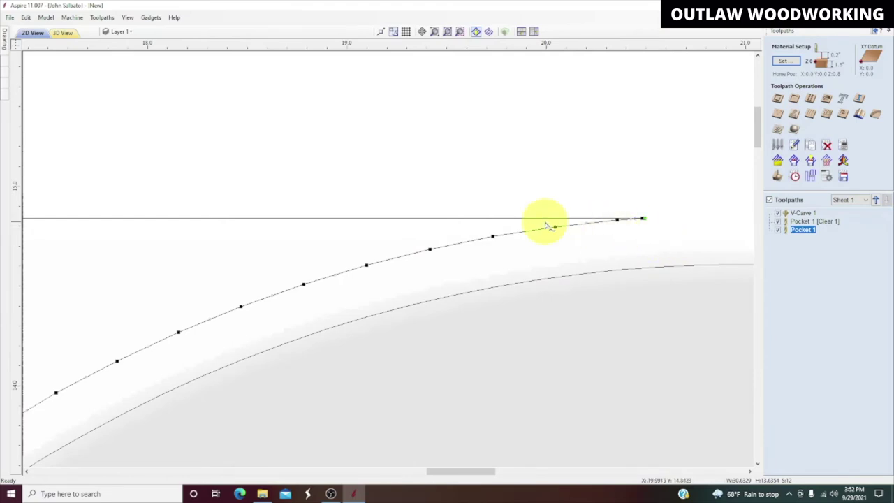
scroll(553, 222, up, 1)
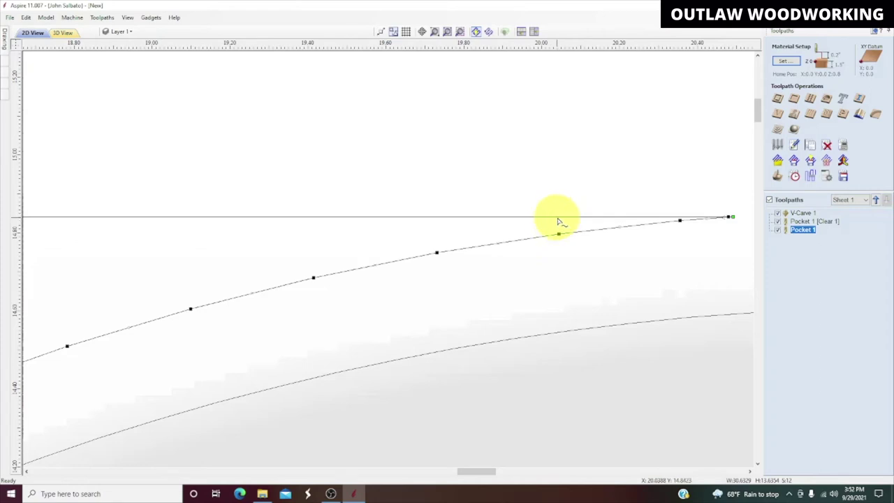
scroll(331, 248, down, 1)
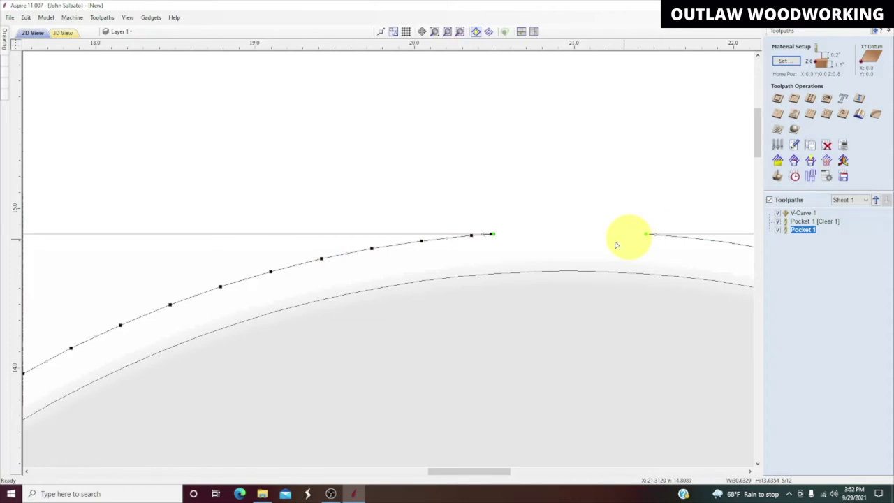
scroll(698, 234, down, 1)
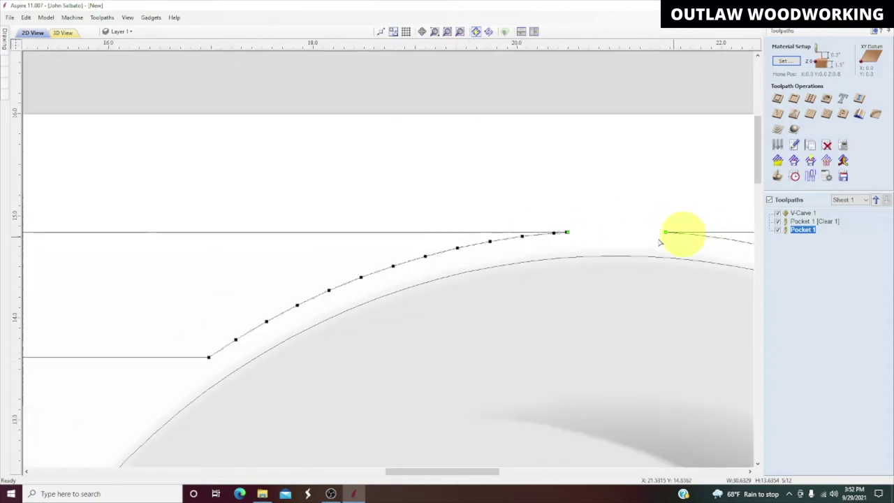
Delete the straight top edge of the top stripe left of the eagle, keeping its curved edge
scroll(552, 226, up, 3)
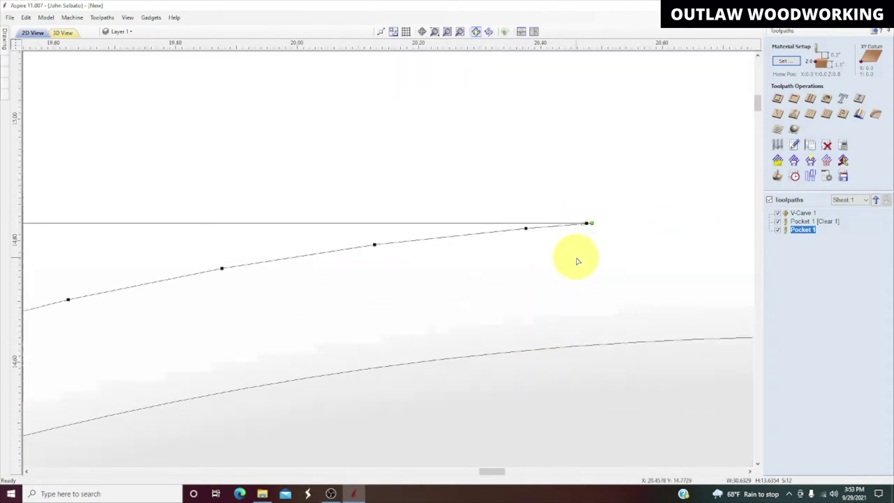
scroll(566, 260, up, 1)
right_click(591, 204)
click(598, 211)
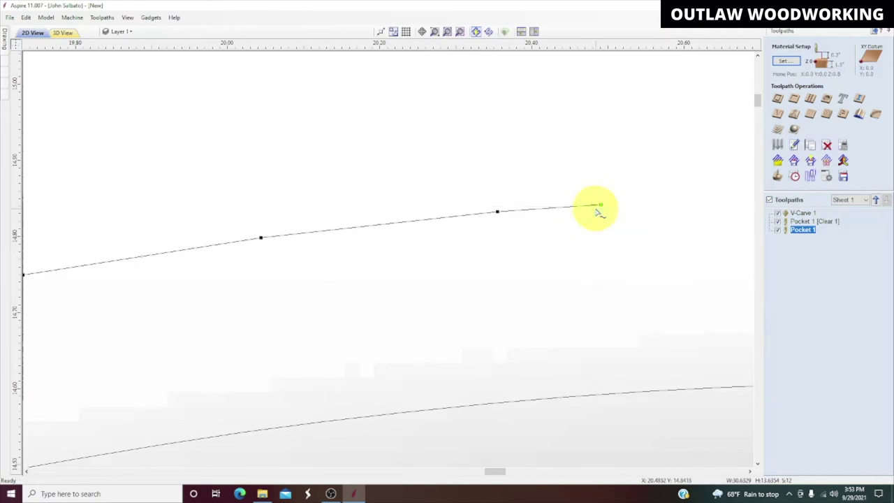
scroll(496, 227, down, 8)
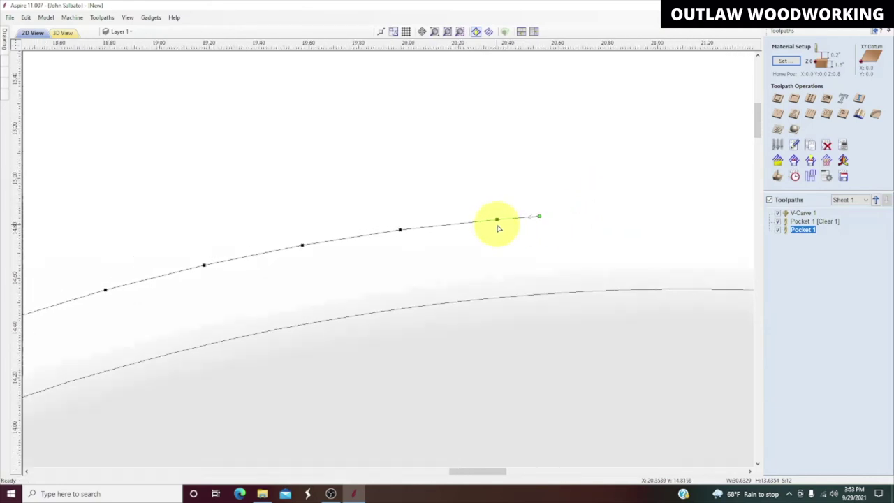
scroll(499, 227, down, 4)
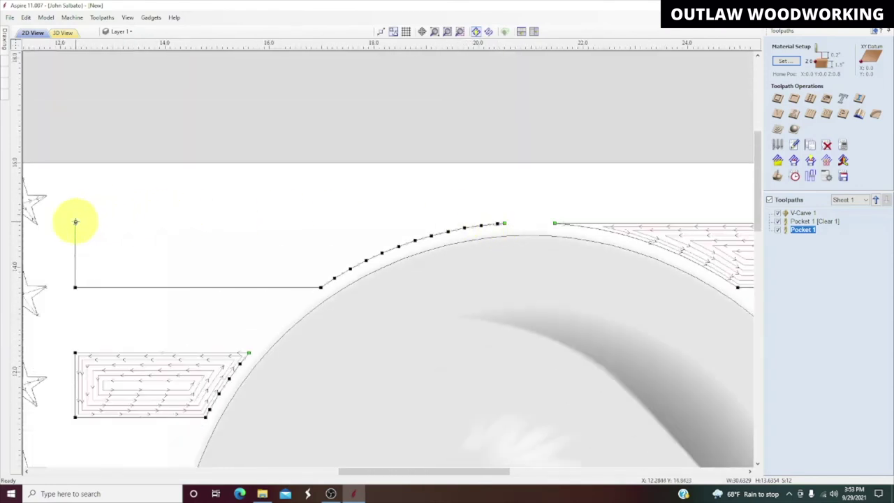
Draw a straight line 8.2 inches long from the stripe's upper corner near the stars to its pointed tip by the eagle
click(6, 43)
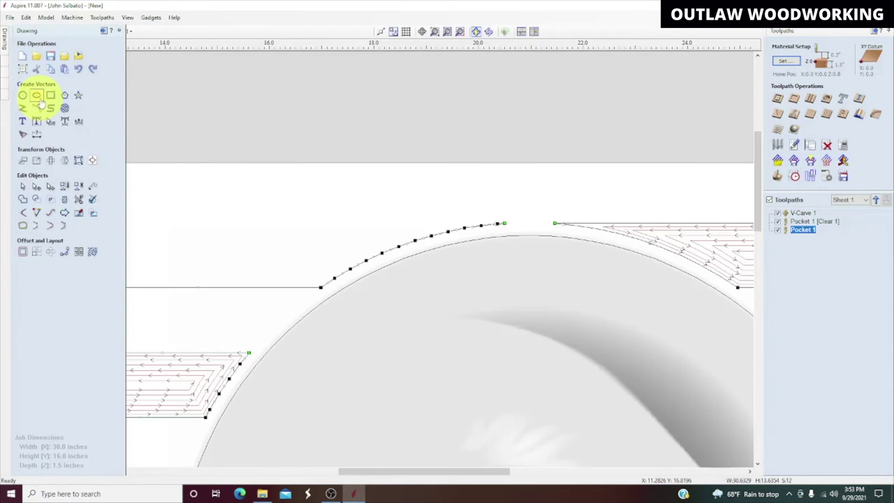
click(23, 112)
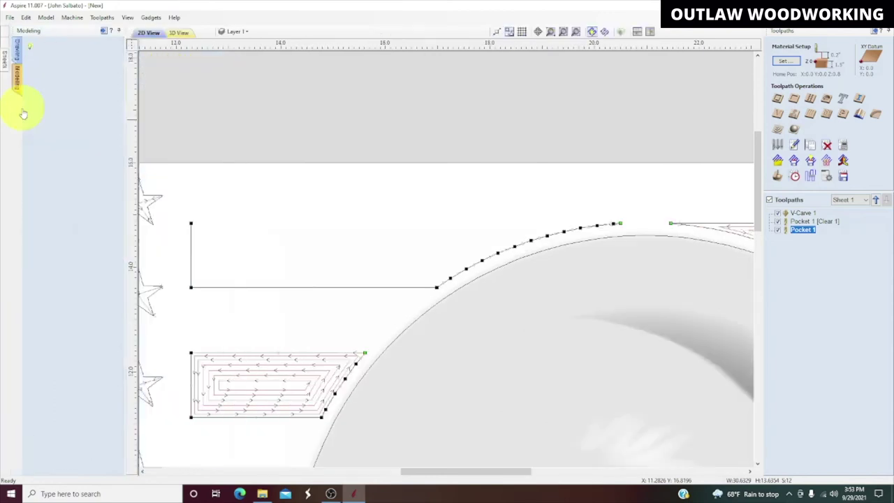
click(191, 225)
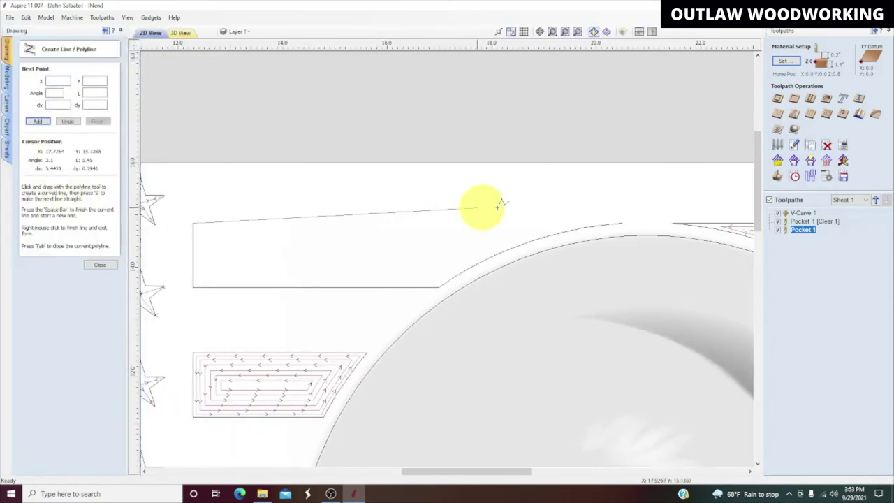
click(621, 222)
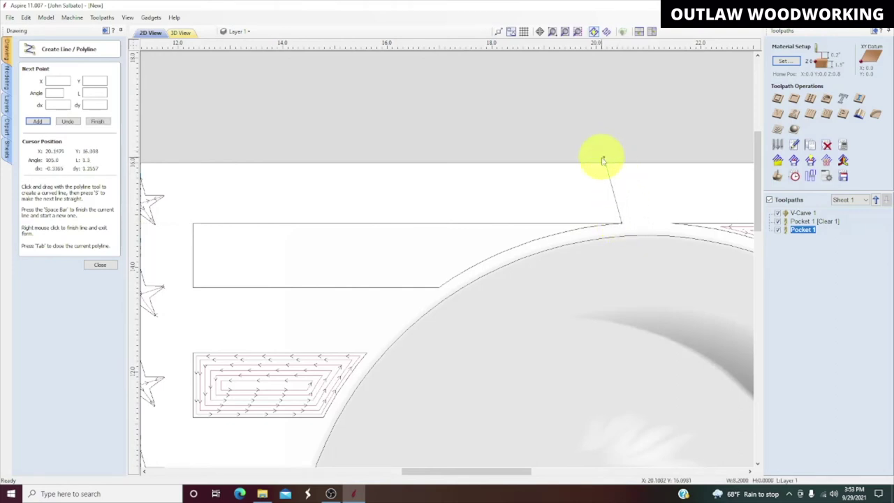
right_click(603, 161)
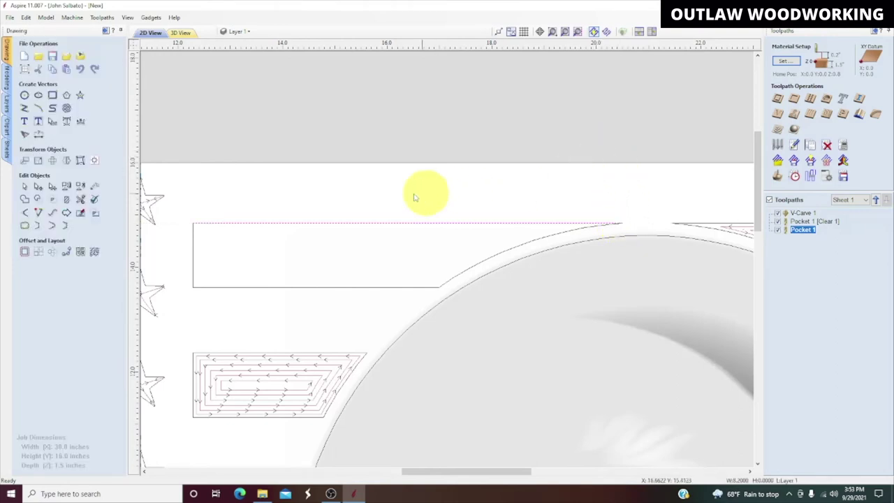
Group the vectors that outline the top stripe left of the eagle, including its redrawn top edge
drag(184, 202, 631, 303)
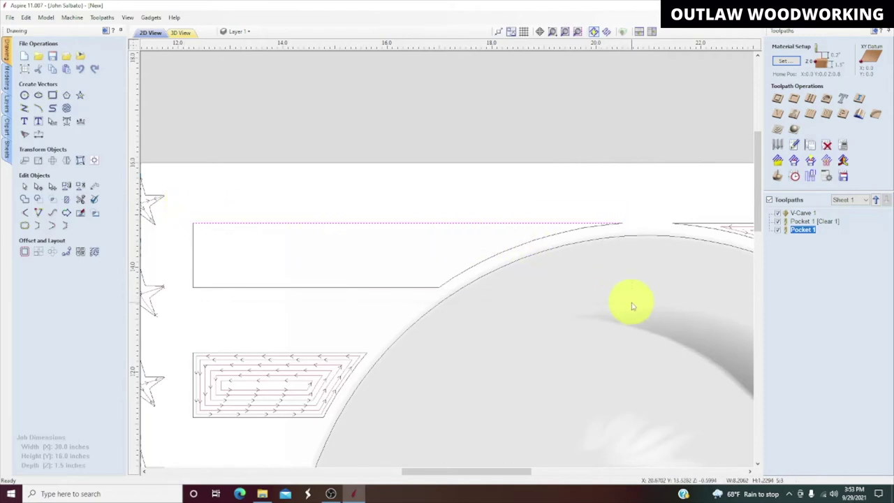
right_click(355, 250)
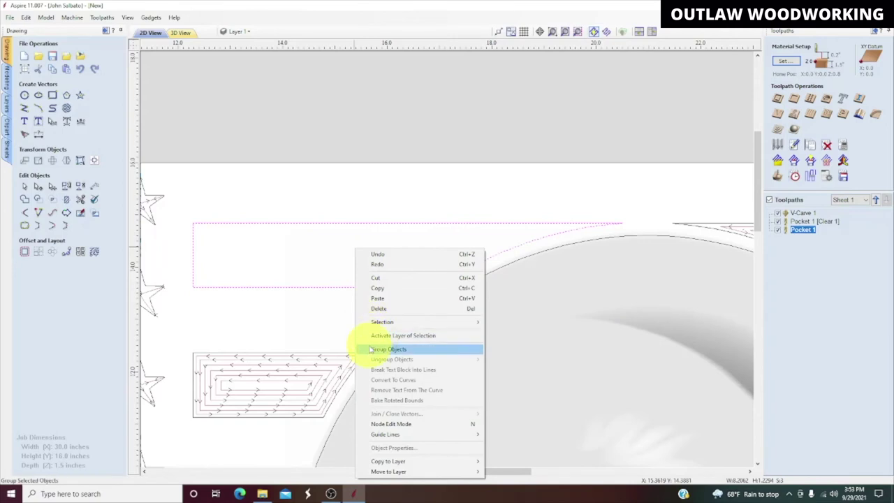
click(371, 348)
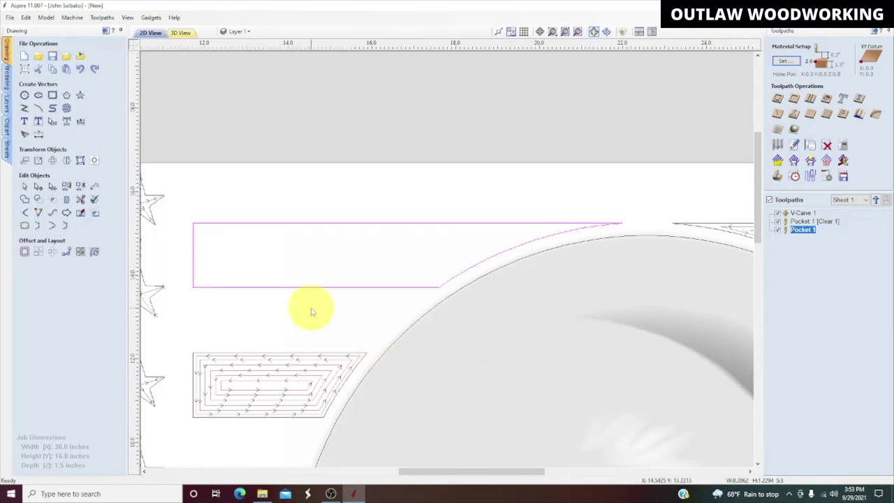
Delete all existing toolpaths, including the star V-carve and the stripe pockets
scroll(313, 312, down, 2)
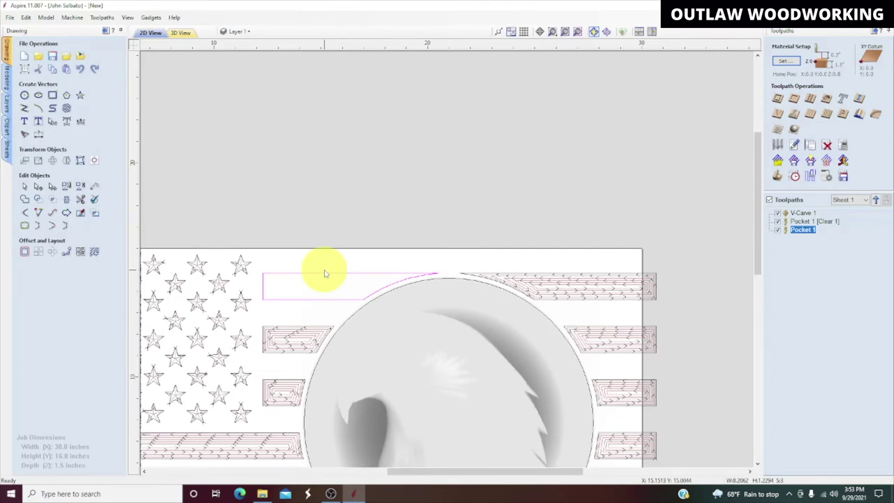
middle_drag(327, 272, 405, 105)
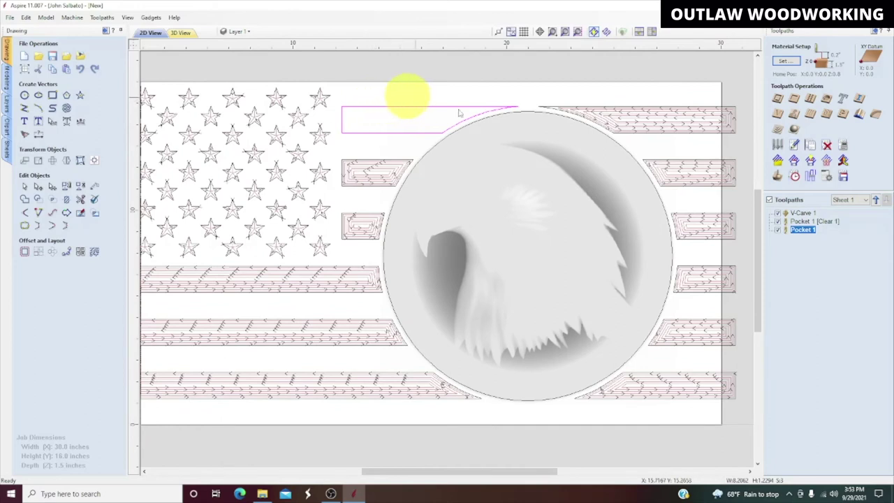
click(797, 213)
right_click(797, 213)
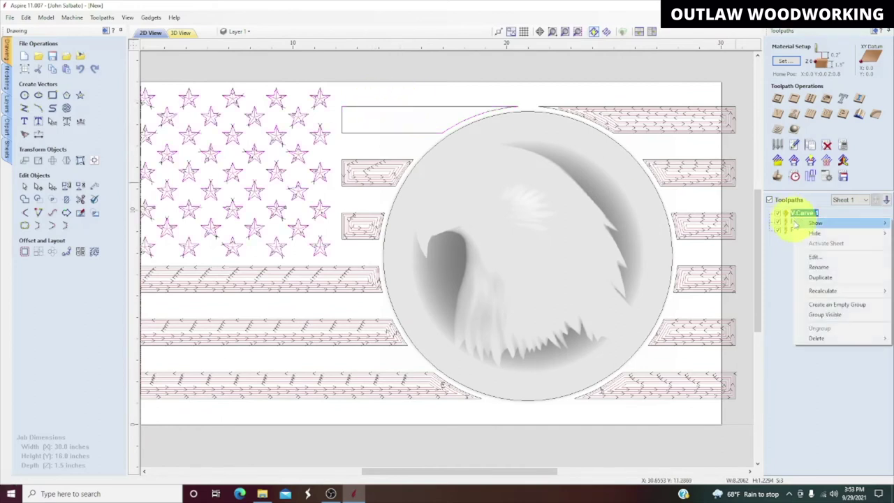
mouse_move(808, 339)
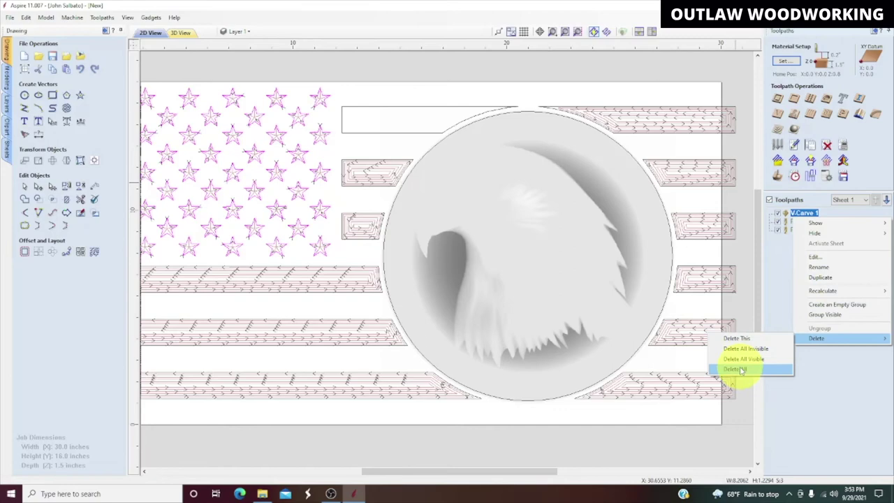
click(733, 370)
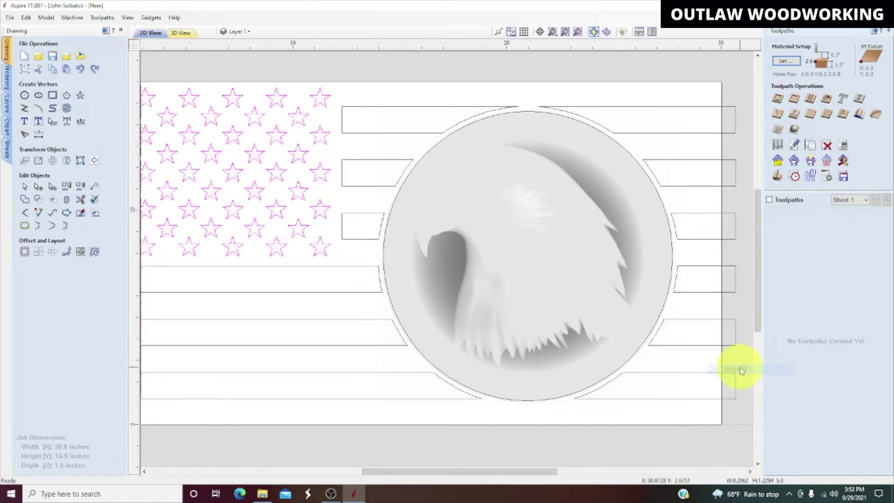
Reset the toolpath preview to uncut material and return to the flag's 2D view
click(776, 176)
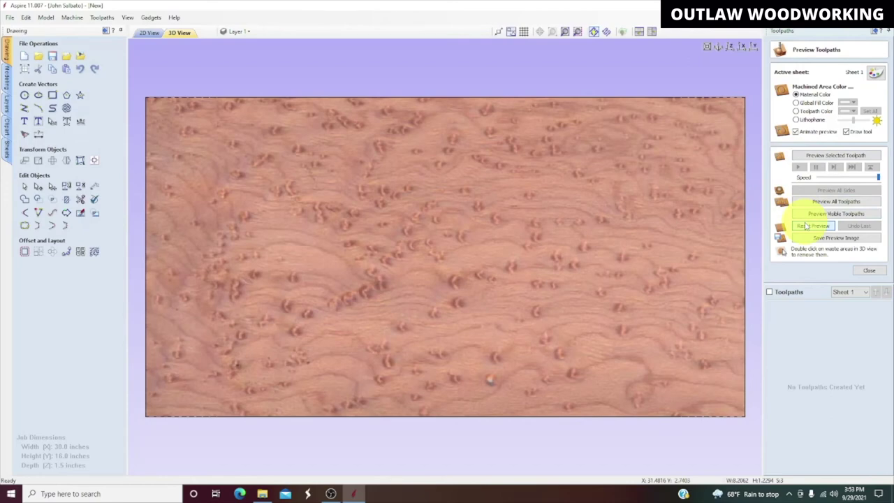
click(149, 34)
scroll(320, 80, down, 1)
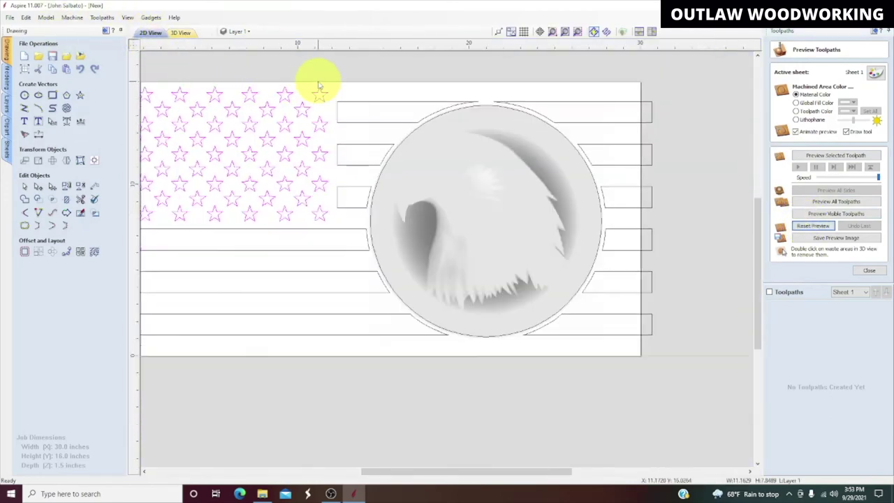
mouse_move(297, 89)
middle_down()
mouse_move(329, 80)
mouse_move(365, 88)
middle_up()
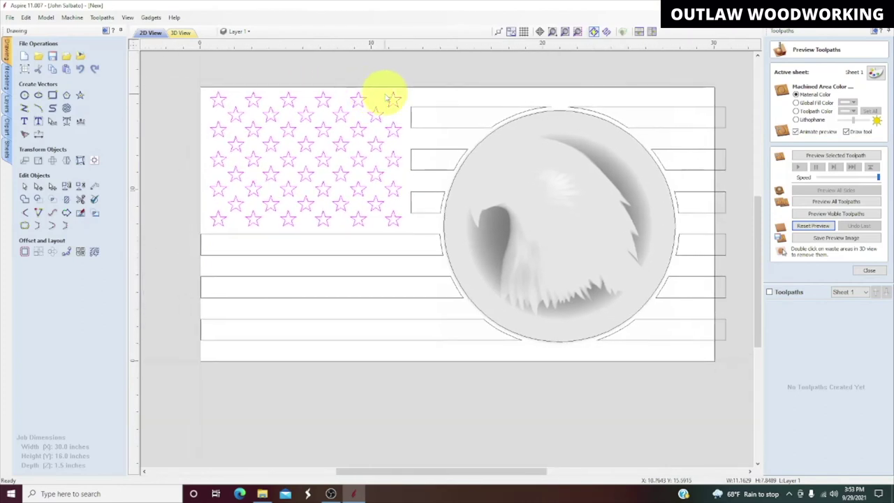
click(412, 73)
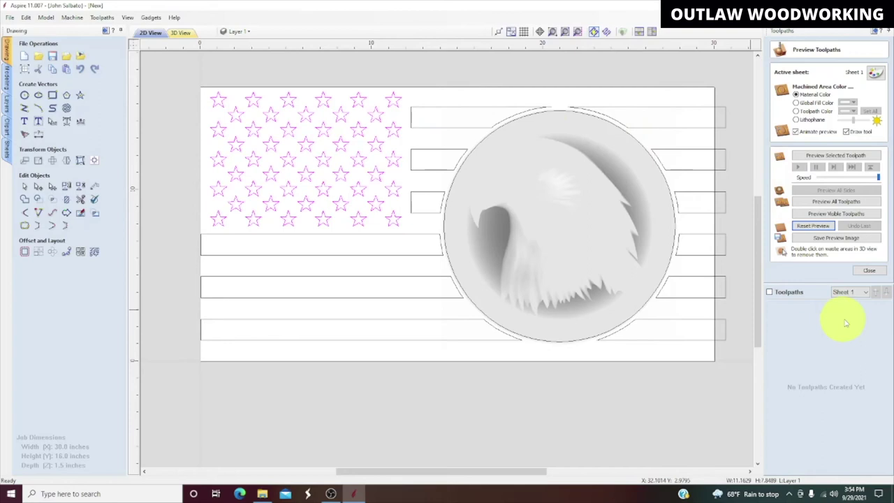
click(868, 271)
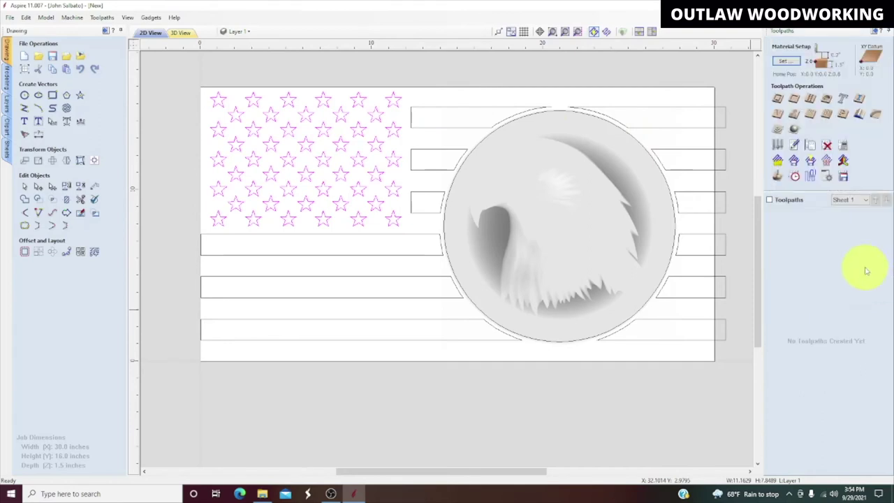
Calculate a V-carve toolpath for the selected stars with the 1/2" V-bit and 0.0 start depth, without clearance tools
click(779, 117)
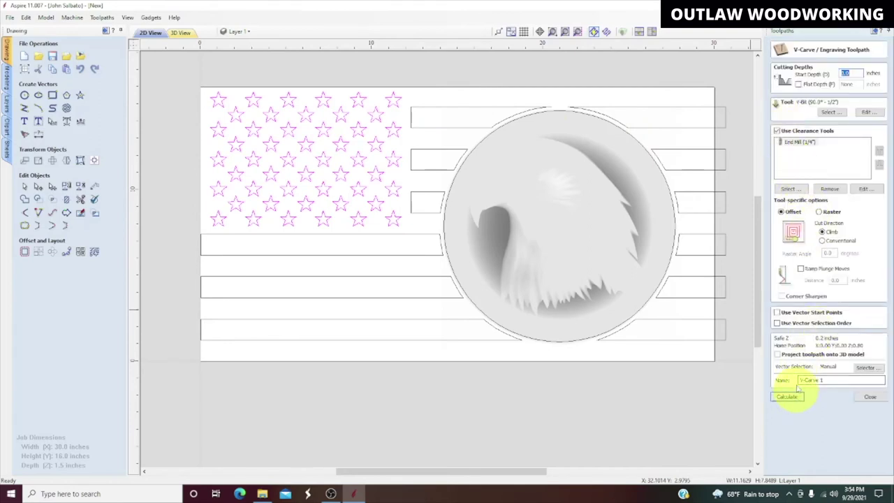
click(777, 130)
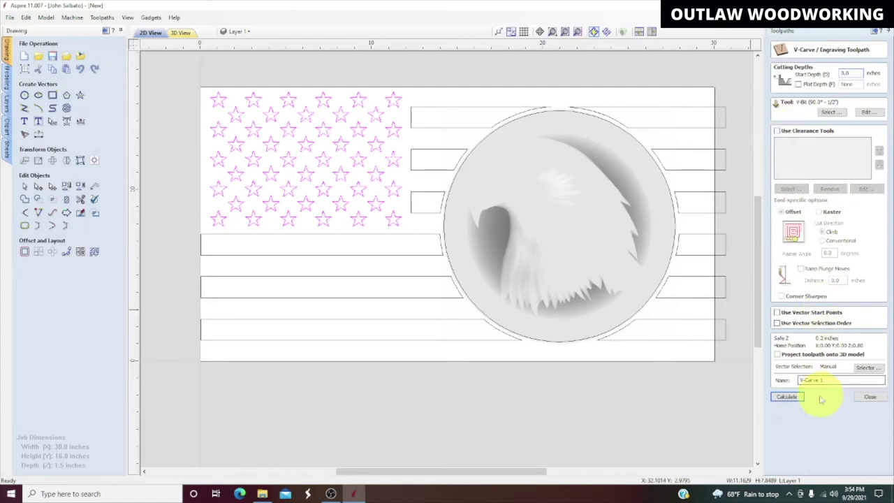
click(792, 395)
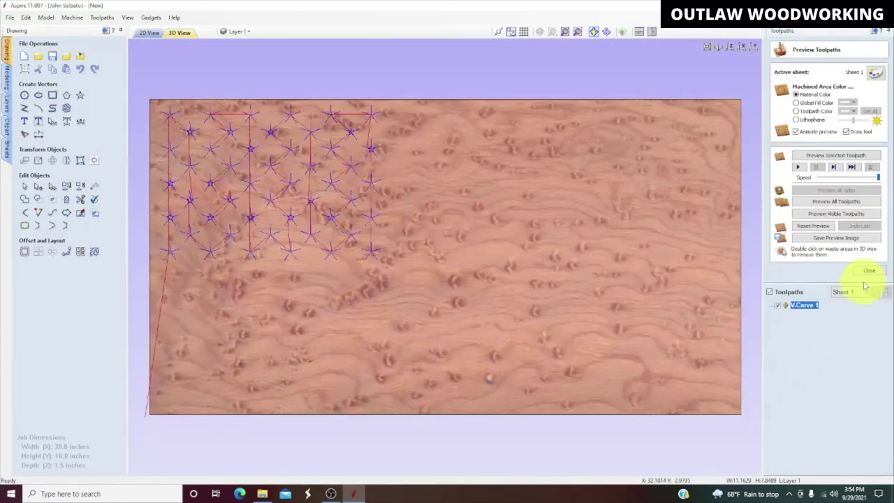
click(868, 271)
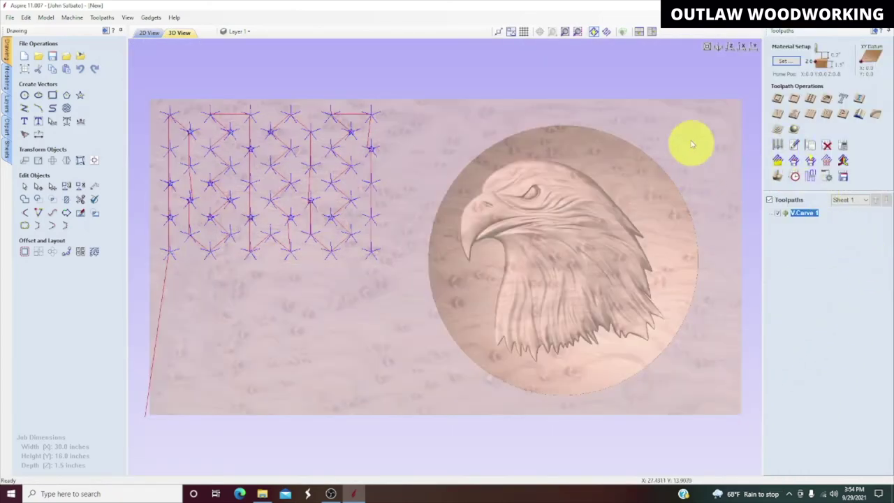
Return to the 2D view and select all stripe vectors on both sides of the eagle
click(149, 33)
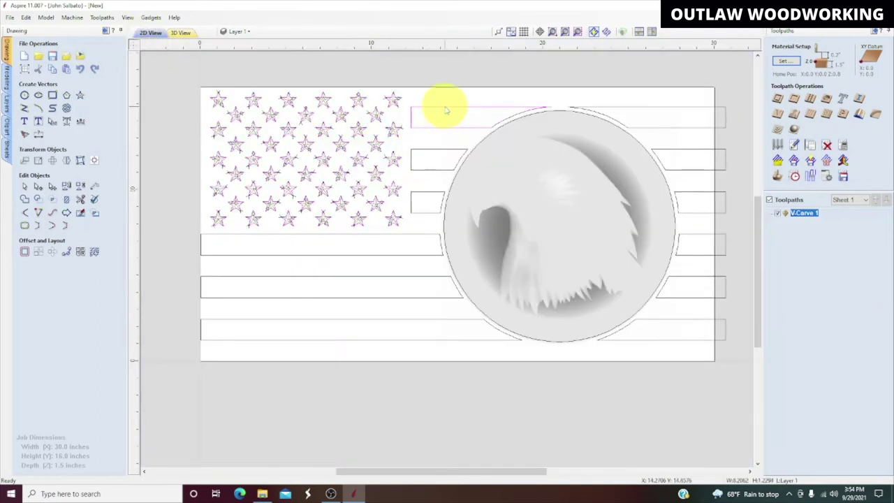
drag(439, 113, 425, 187)
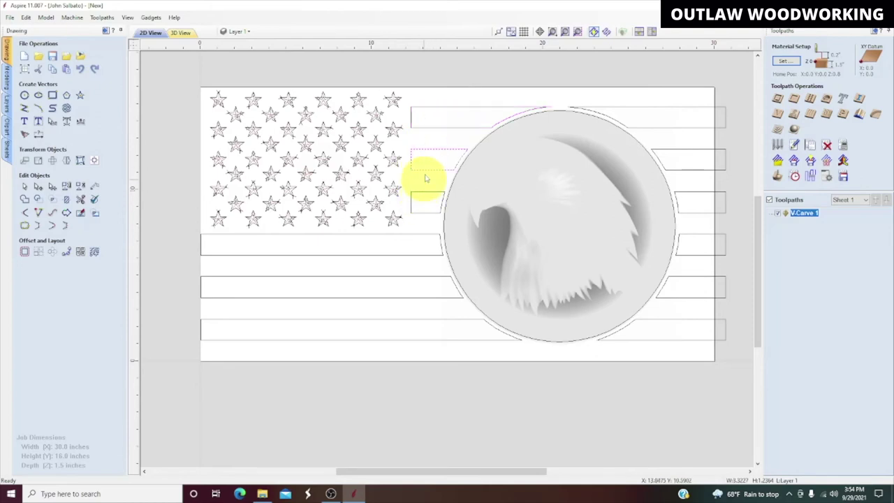
drag(434, 102, 414, 343)
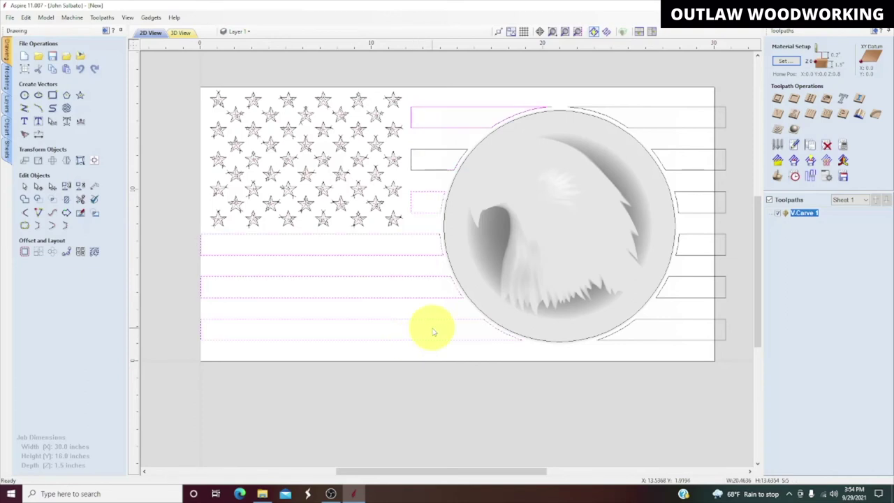
shift+click(443, 160)
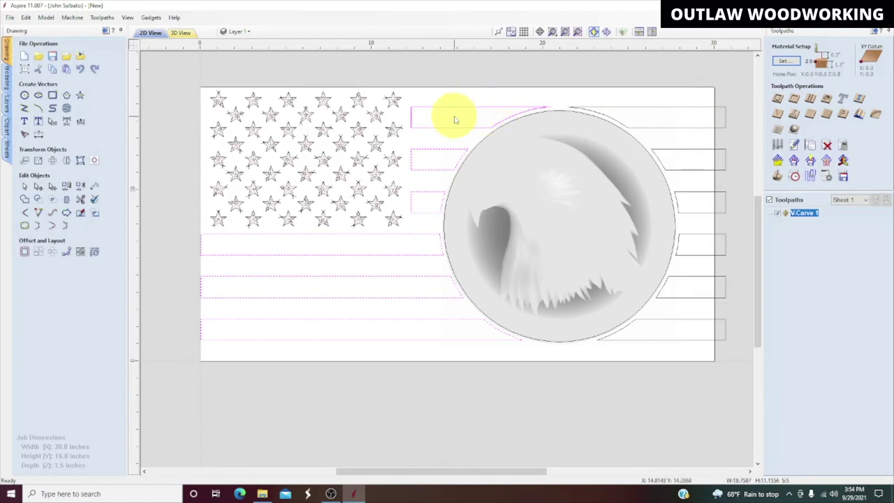
drag(706, 101, 691, 351)
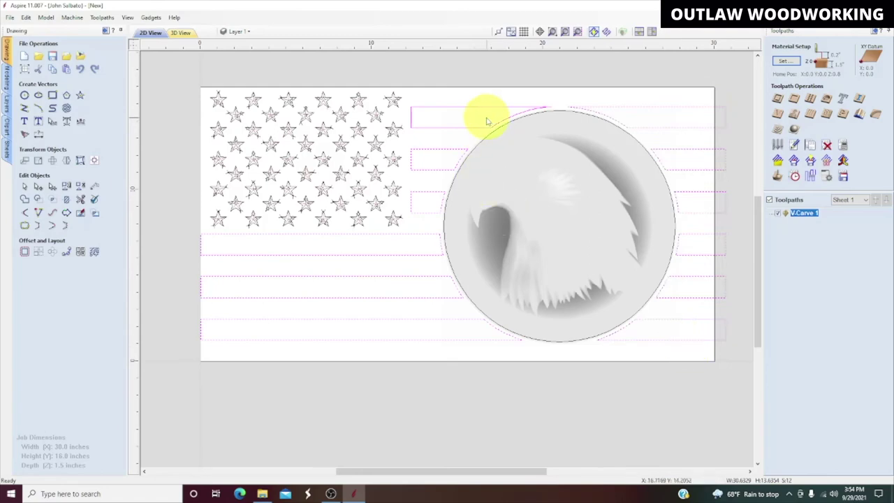
Ungroup the top stripe's outline beside the stars so that its nodes can be edited
scroll(486, 120, up, 2)
scroll(478, 129, up, 1)
scroll(485, 154, up, 2)
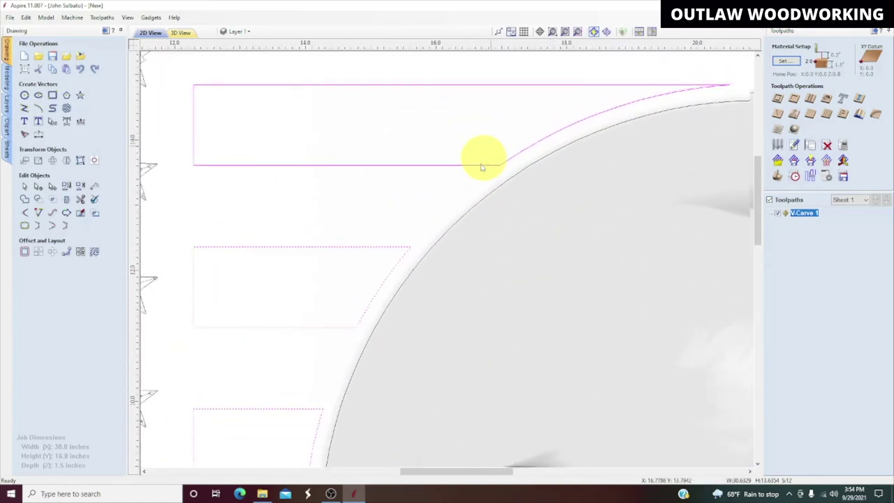
double_click(451, 153)
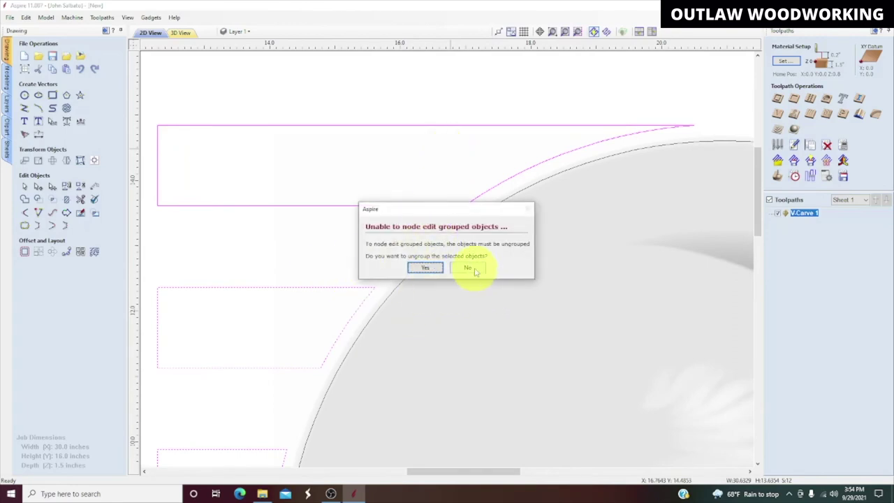
key(Return)
scroll(474, 273, down, 2)
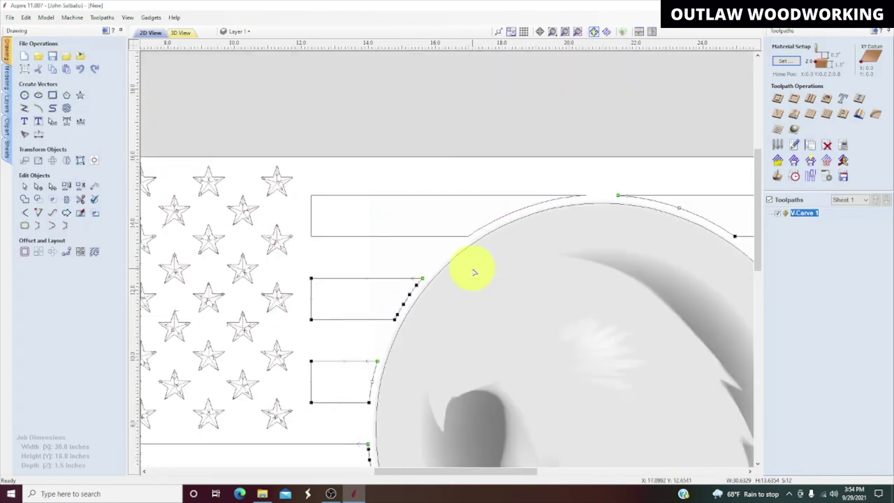
double_click(419, 235)
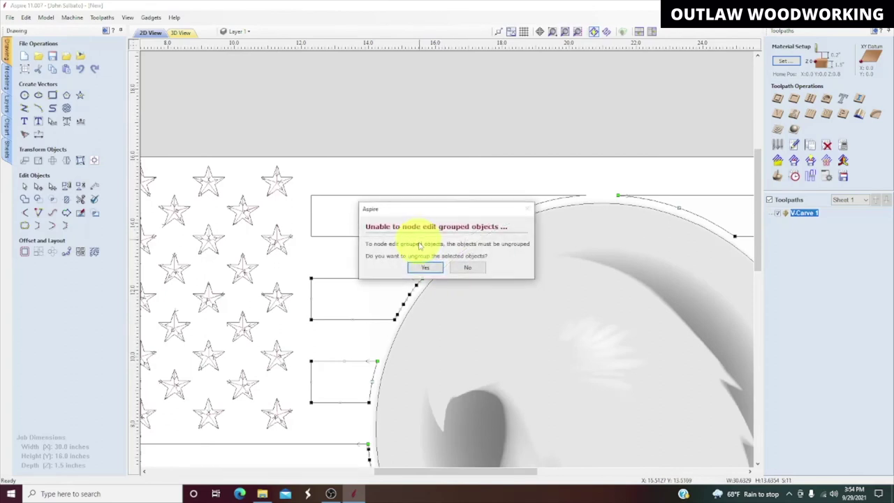
click(425, 269)
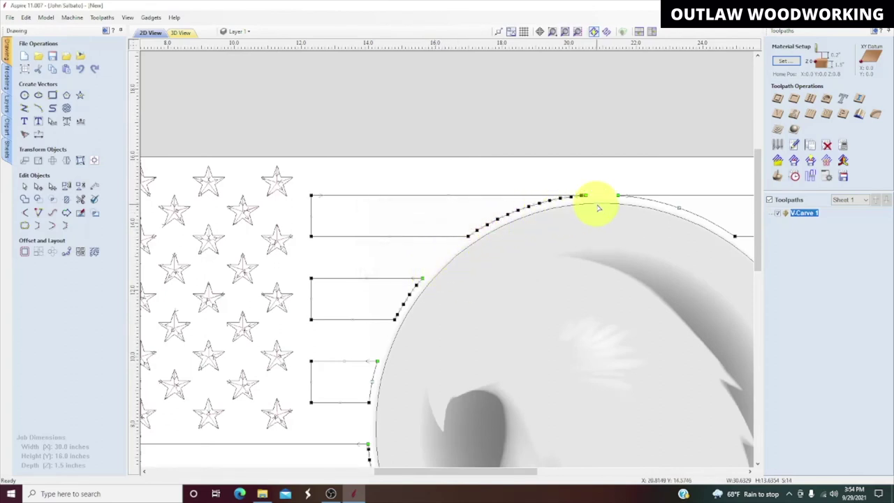
Calculate a pocket toolpath for all stripes with 0.0 start depth, 0.25 inch cut depth and the 1/4" and 1/8" end mills, ignoring open vectors
scroll(394, 258, down, 5)
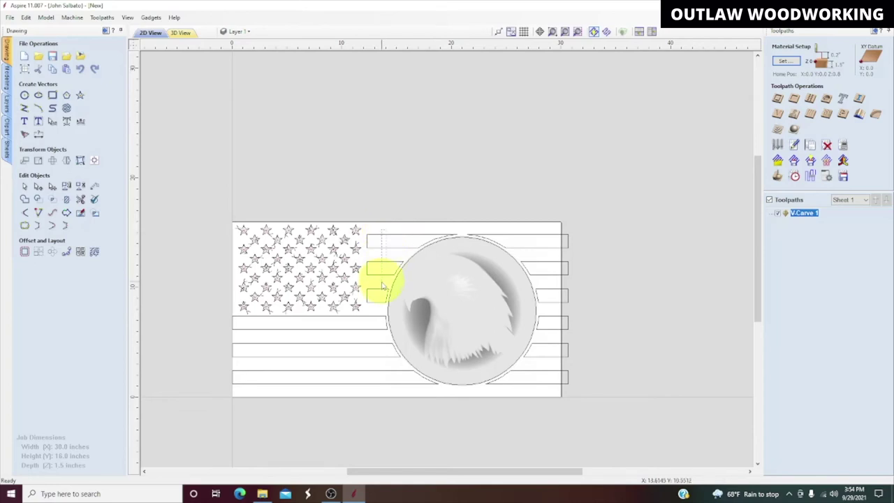
drag(371, 394, 371, 395)
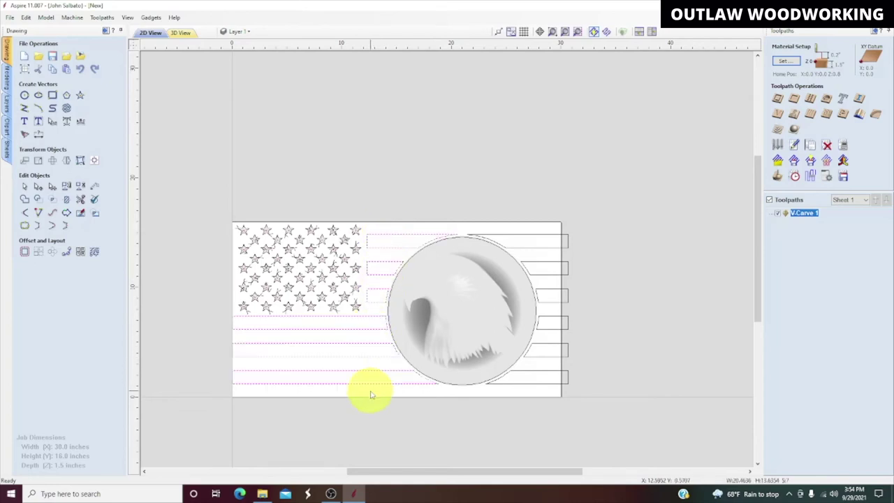
drag(550, 236, 538, 389)
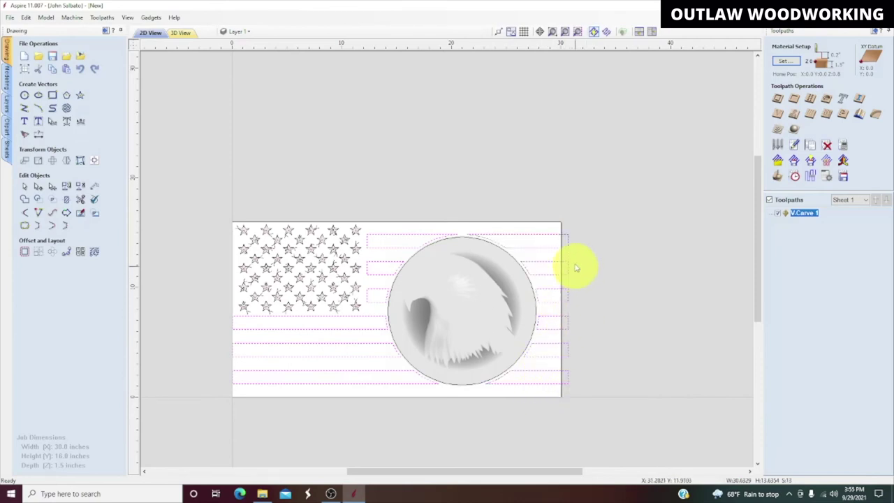
click(794, 99)
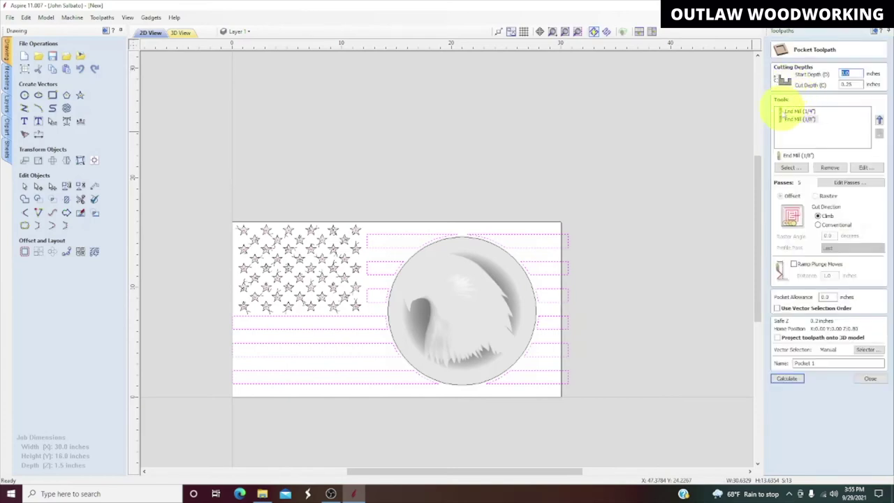
double_click(847, 84)
text(0.75)
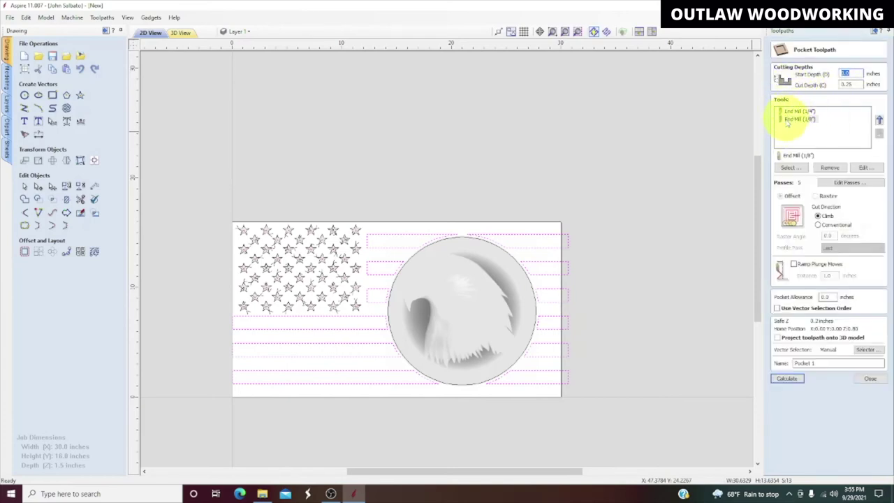
click(788, 378)
click(788, 379)
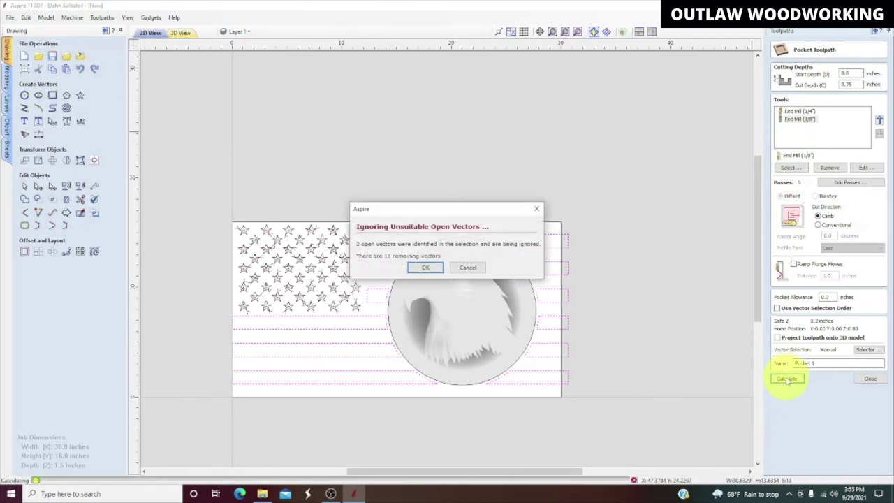
click(429, 269)
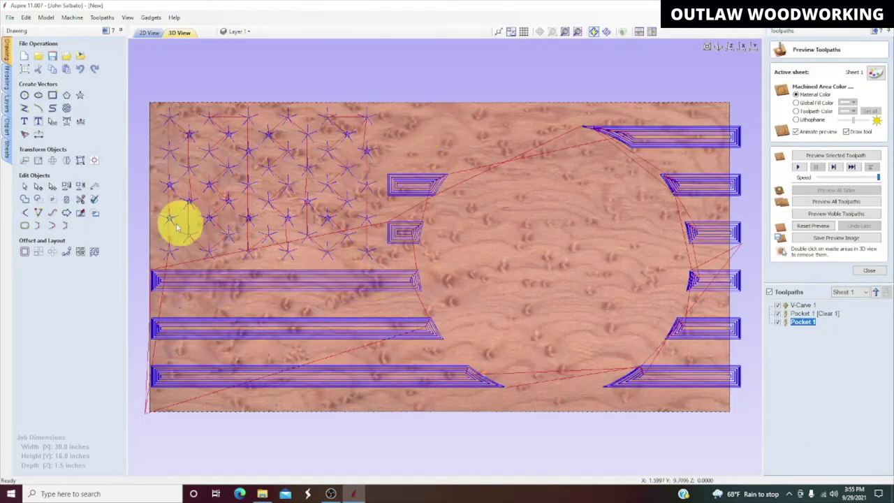
Return to the 2D view and open the selected stripe vectors for node editing, starting from the uncarved top stripe
click(150, 33)
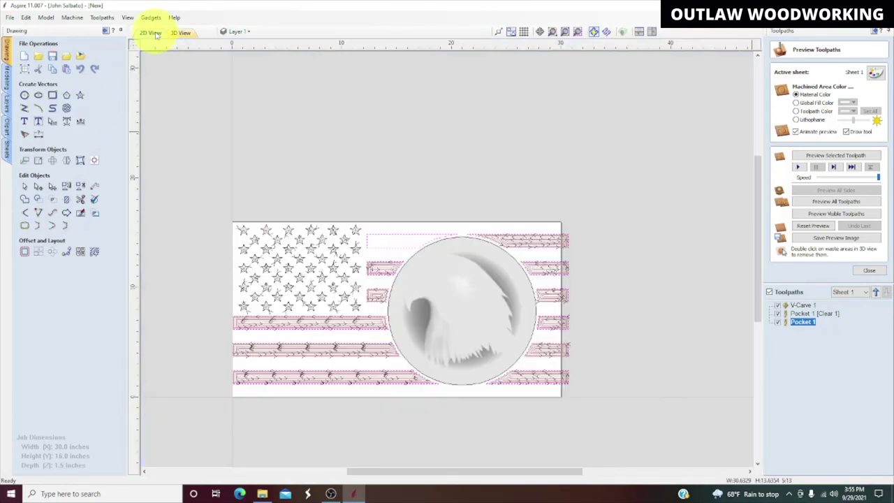
scroll(420, 233, up, 2)
scroll(423, 236, up, 2)
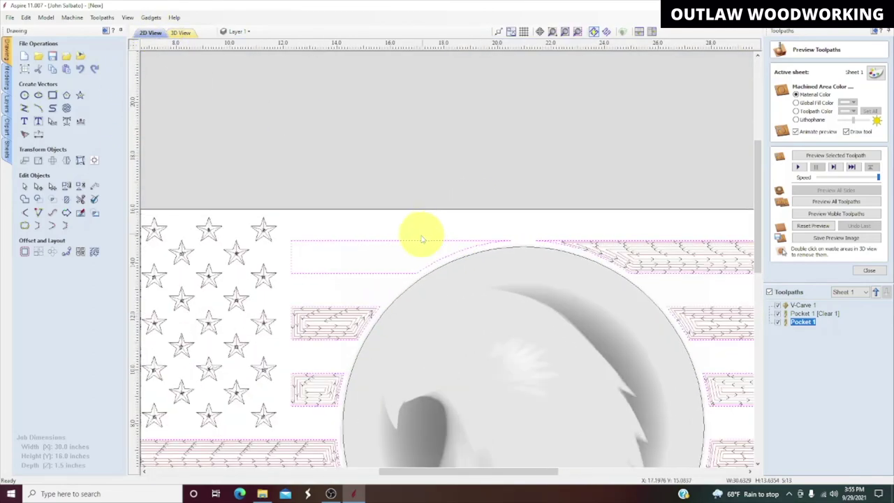
scroll(422, 239, down, 4)
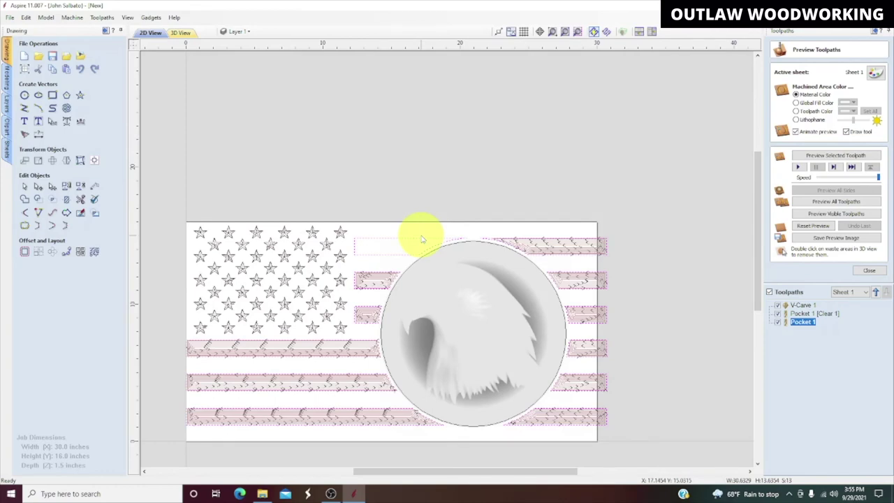
scroll(421, 239, up, 4)
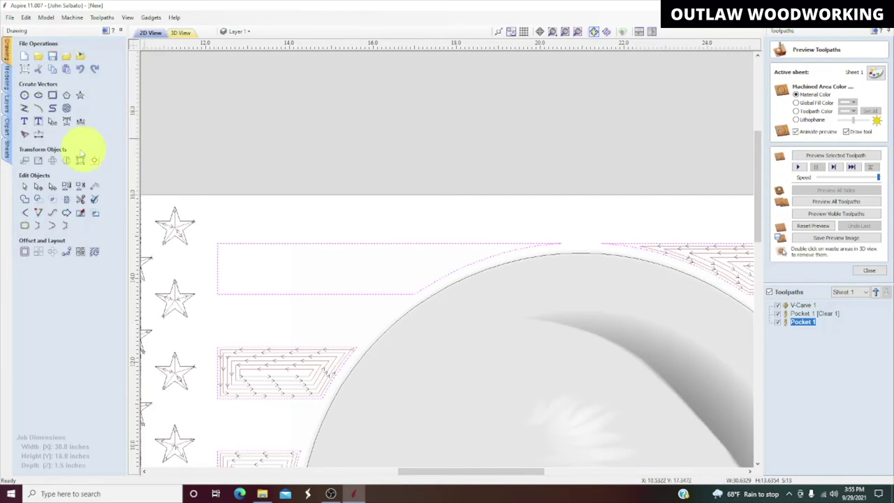
right_click(267, 243)
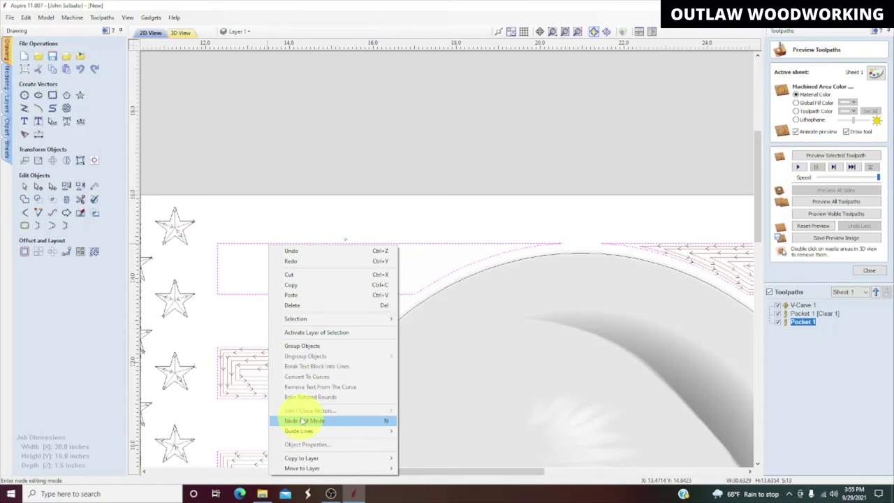
click(303, 421)
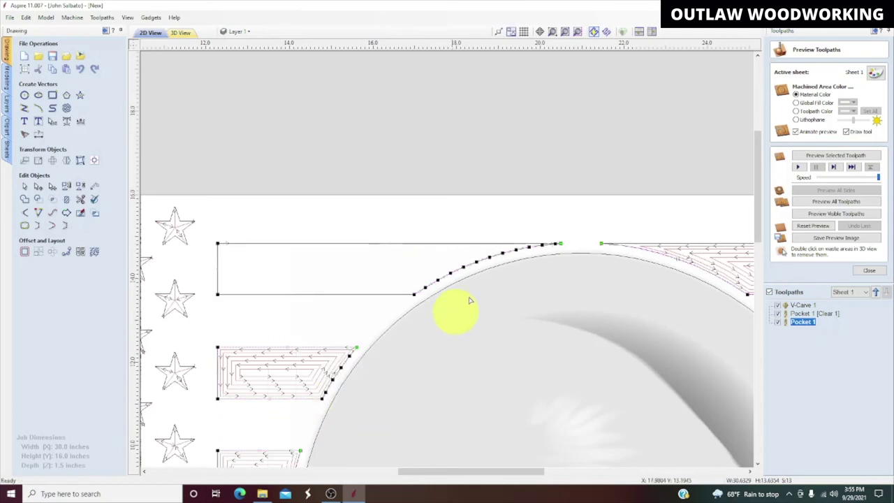
Move the loose end node at the top stripe's pointed tip onto the neighbouring end node, and leave node editing
scroll(562, 245, up, 3)
scroll(545, 241, up, 6)
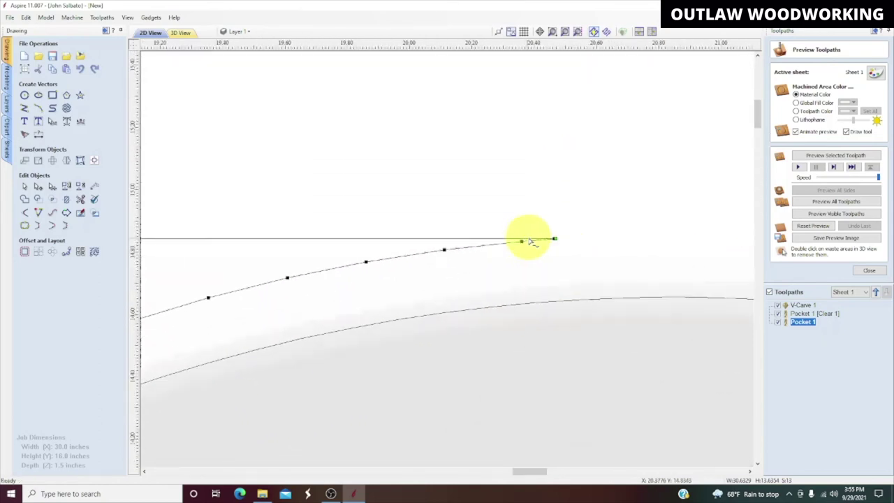
scroll(564, 227, up, 3)
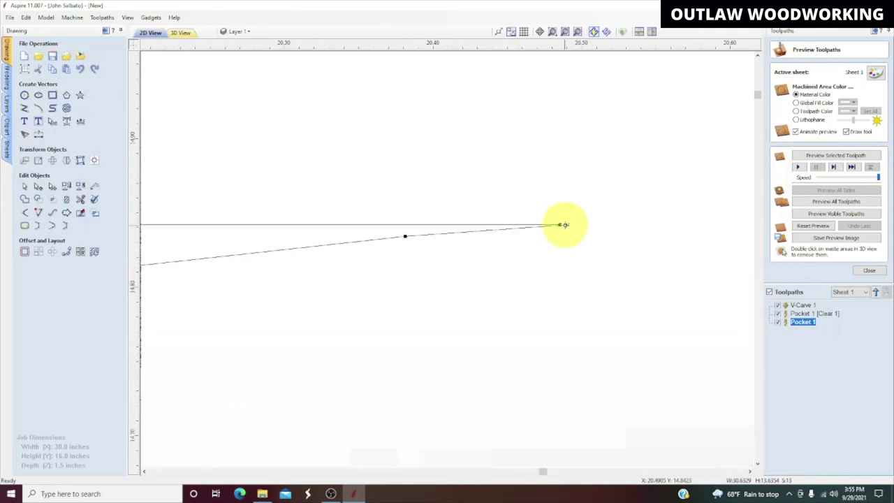
scroll(566, 227, up, 2)
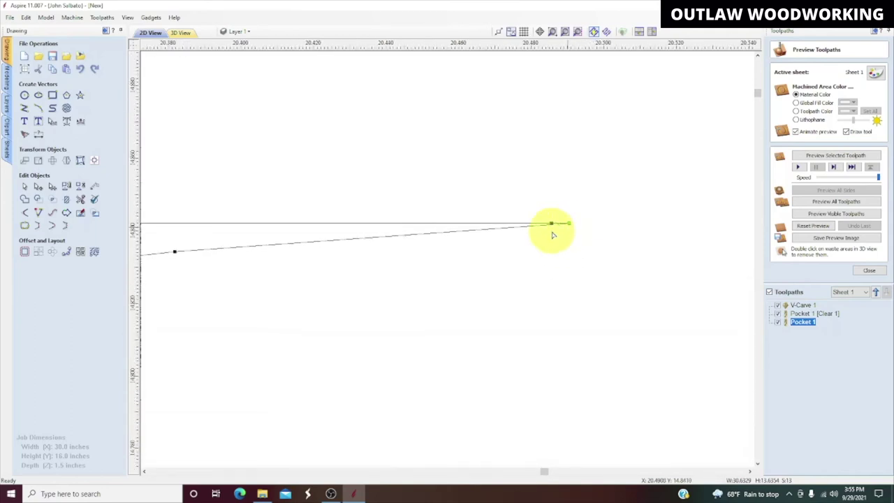
scroll(554, 234, up, 1)
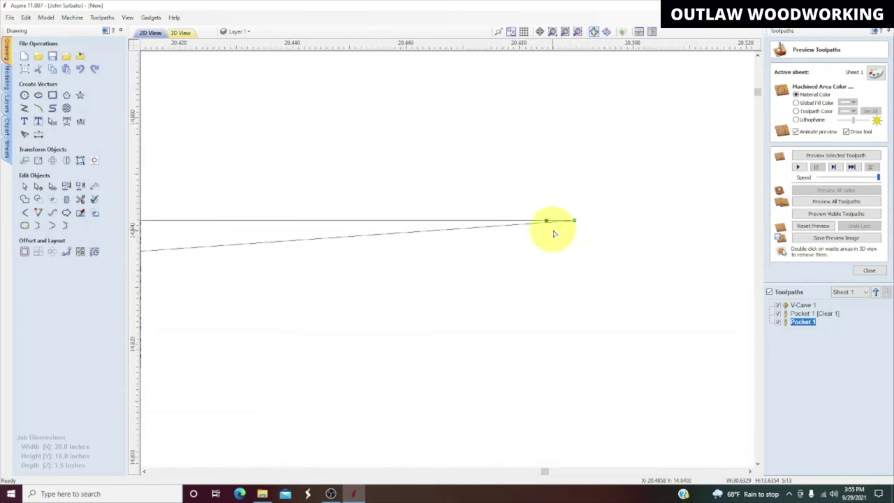
scroll(546, 220, up, 1)
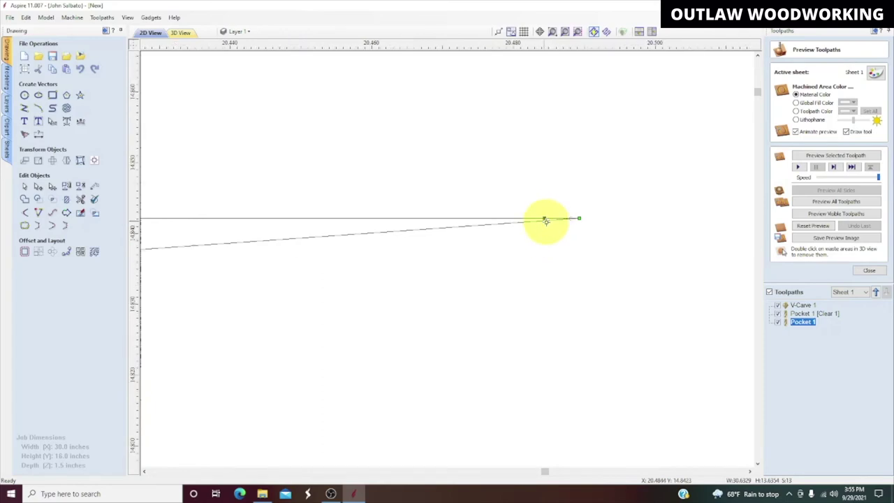
scroll(547, 221, up, 1)
scroll(549, 223, up, 1)
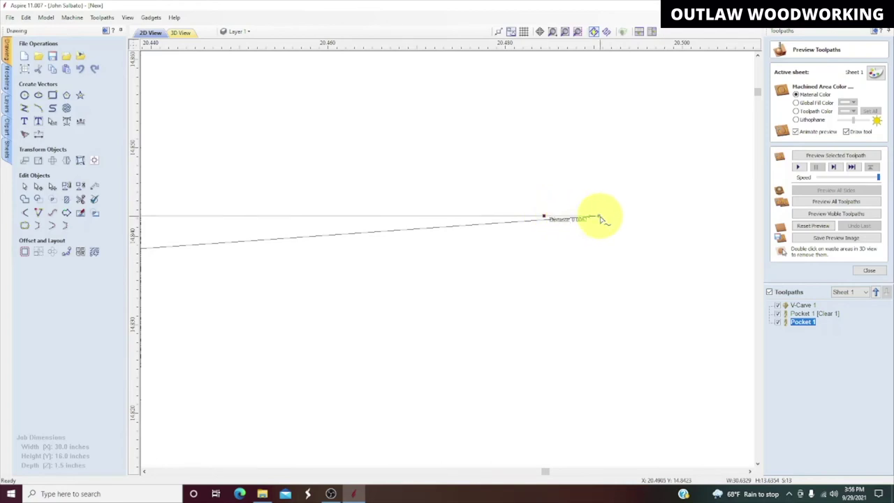
drag(601, 219, 600, 217)
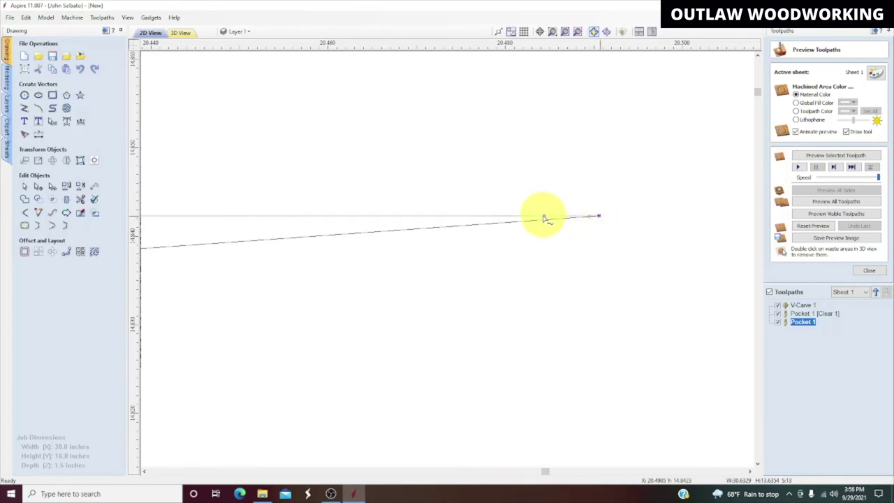
right_click(558, 269)
click(501, 277)
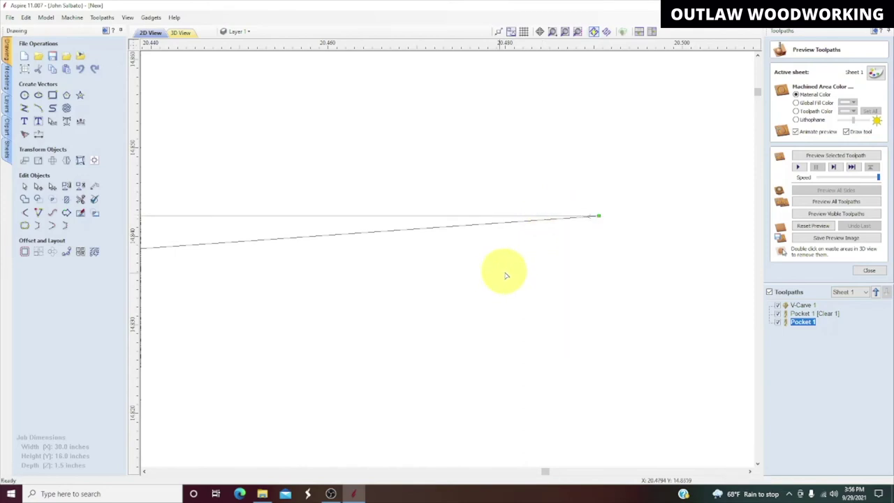
scroll(506, 276, down, 1)
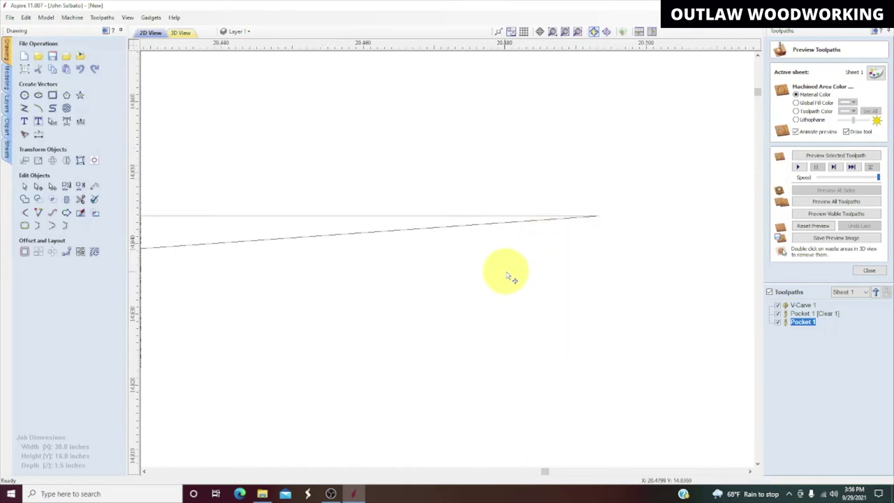
scroll(512, 277, up, 1)
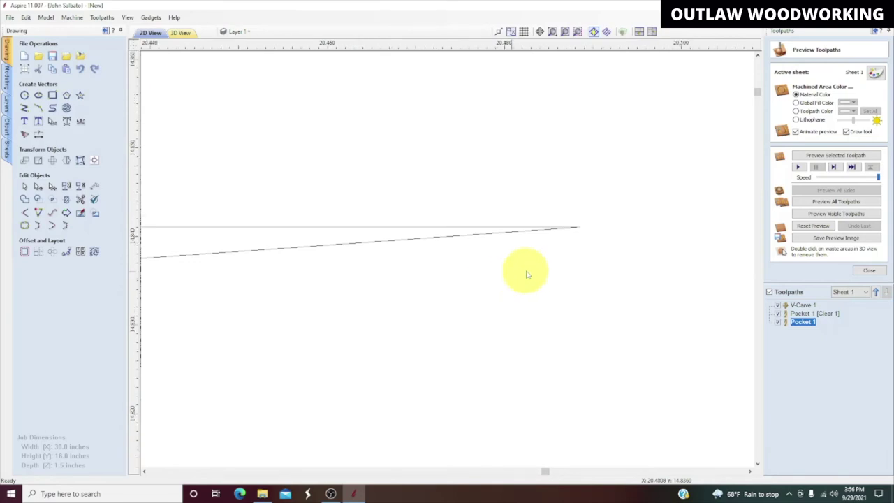
scroll(529, 272, down, 1)
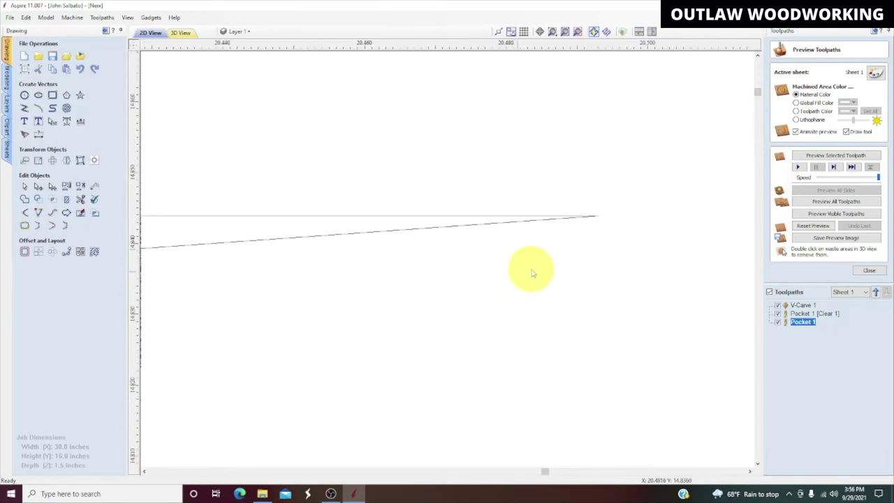
scroll(531, 272, down, 1)
scroll(559, 279, down, 1)
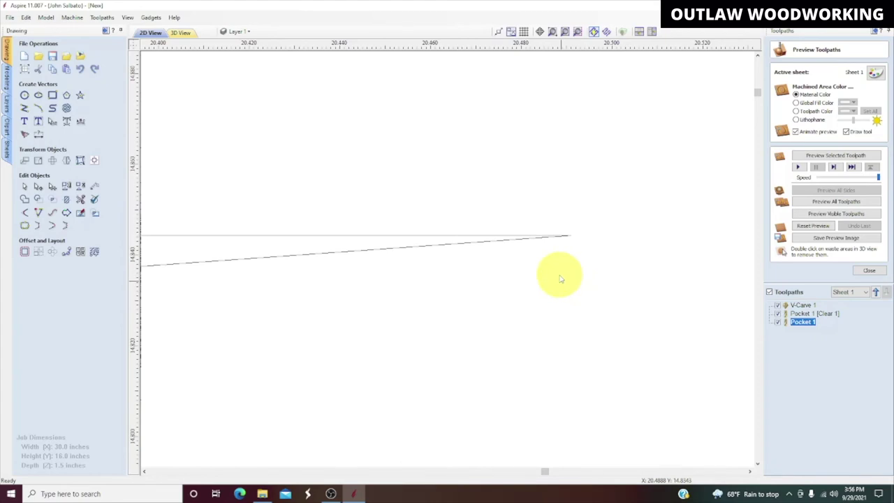
Show the whole flag again and reset the toolpath preview to uncut material
scroll(566, 273, down, 2)
scroll(450, 215, down, 3)
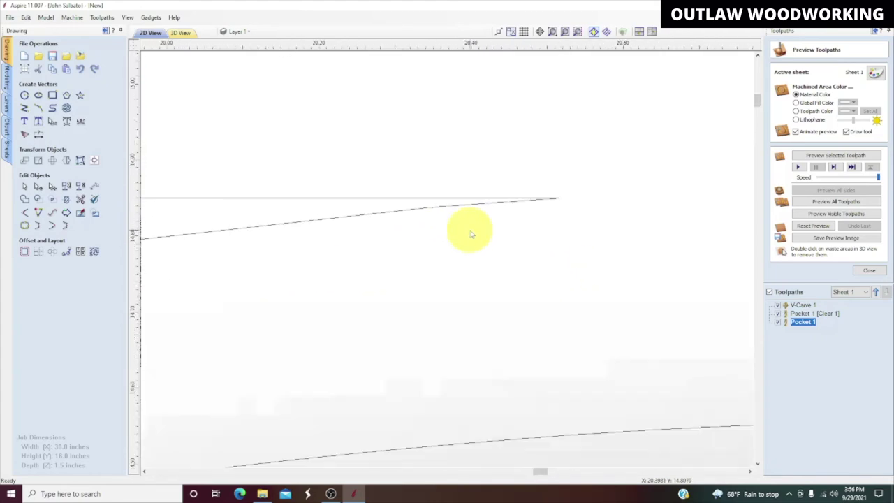
scroll(470, 234, down, 5)
scroll(481, 242, down, 4)
scroll(448, 302, up, 1)
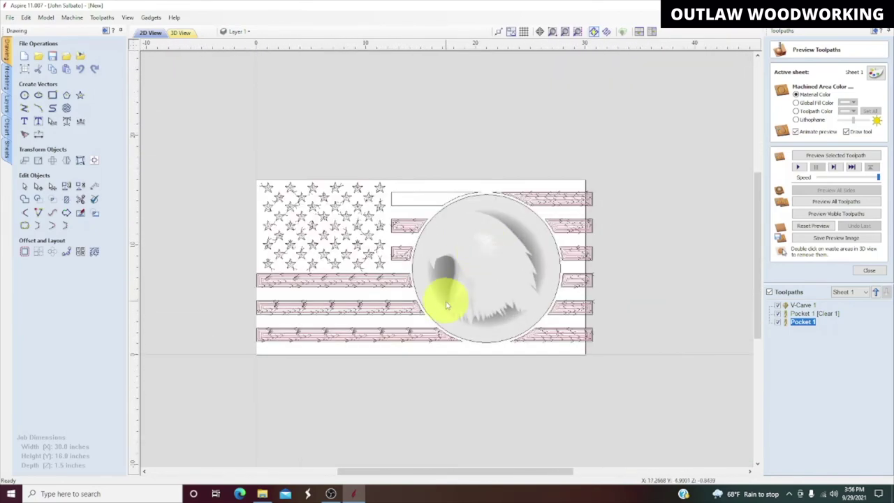
scroll(447, 314, up, 3)
scroll(453, 325, down, 2)
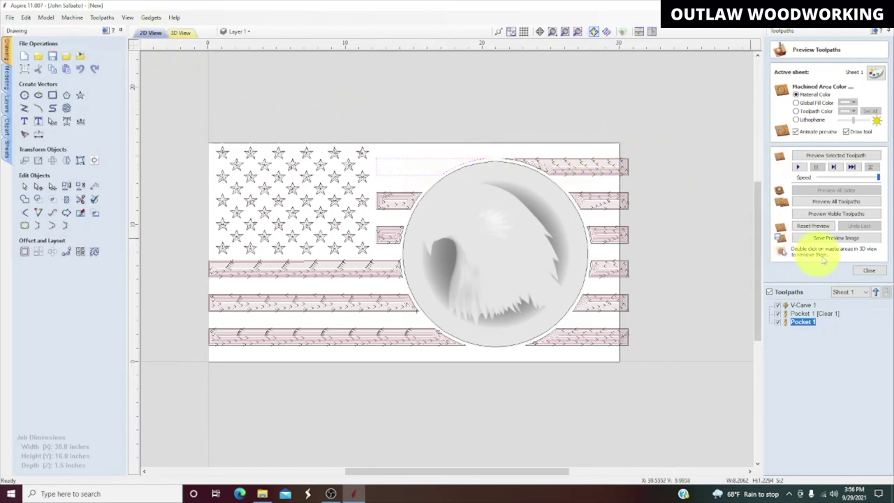
click(872, 270)
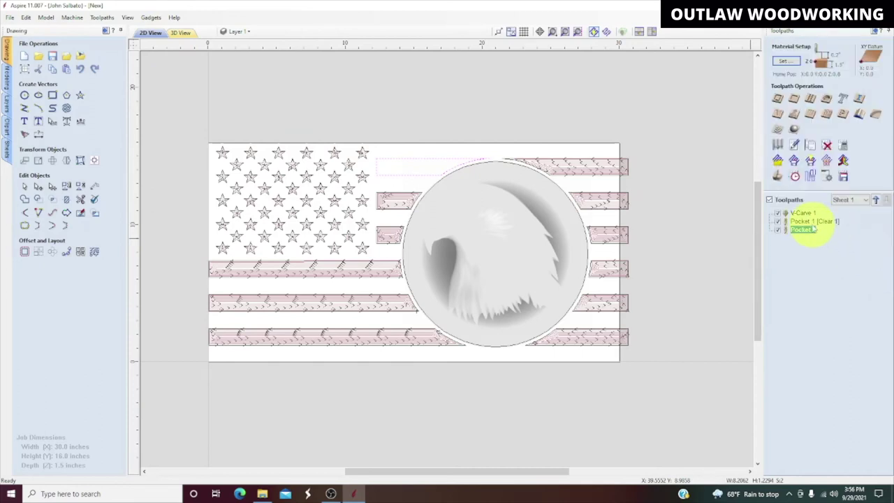
click(779, 176)
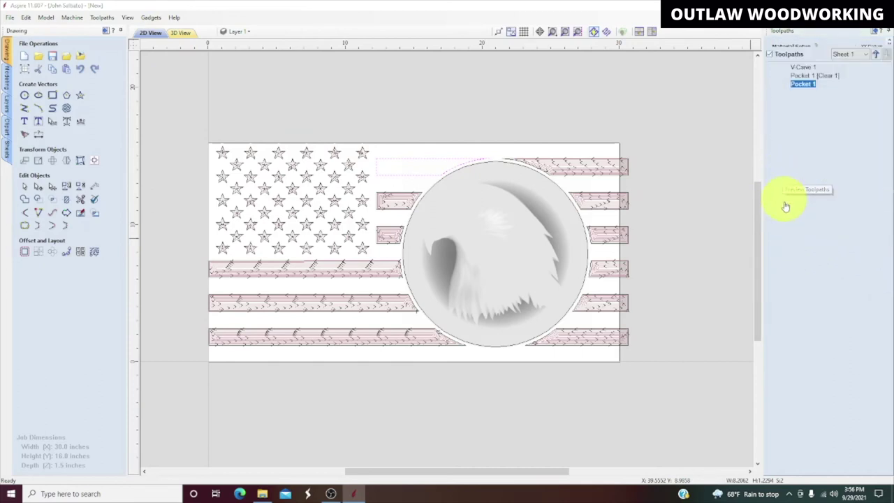
click(805, 228)
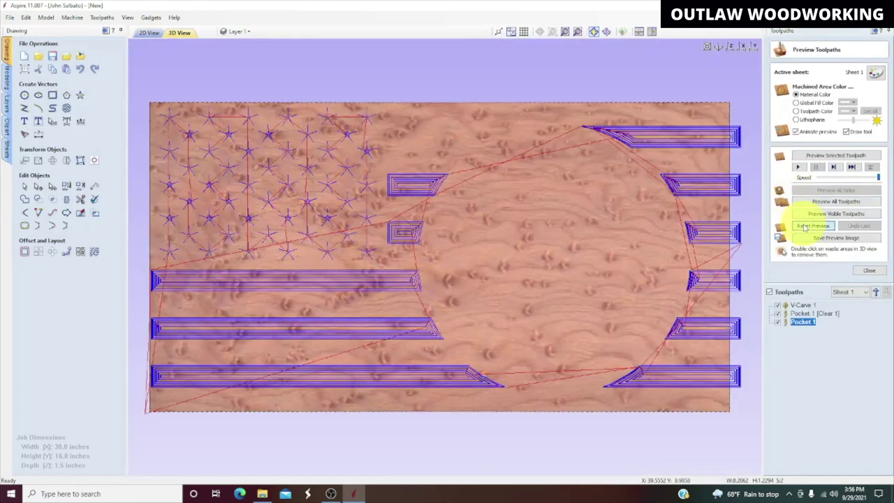
Delete all existing toolpaths, including the star V-carve and both stripe pockets, and fit the blank board in the 3D view
click(798, 306)
right_click(799, 306)
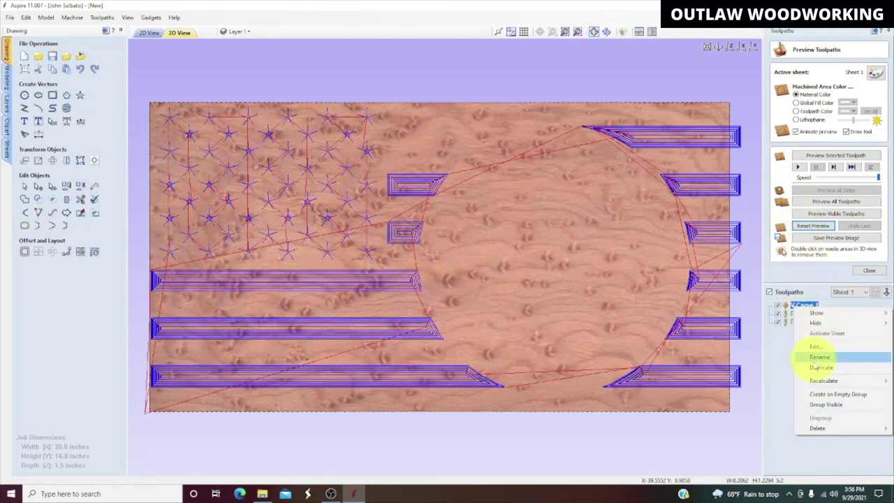
mouse_move(814, 429)
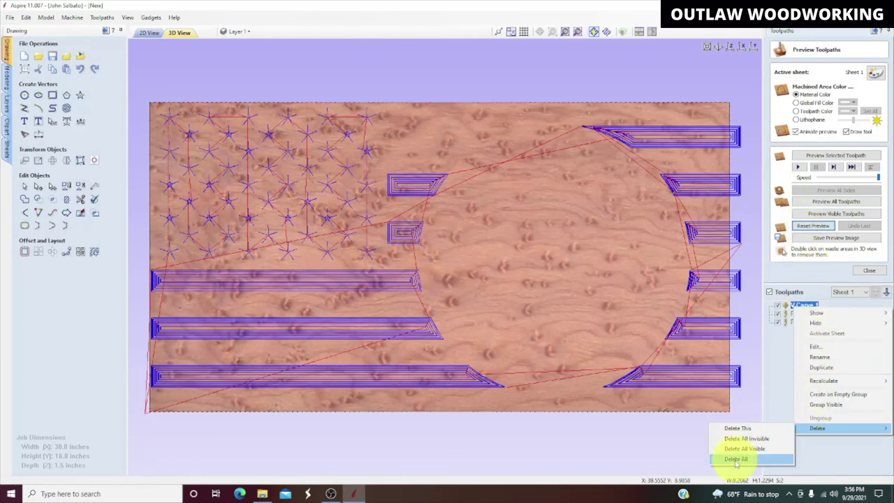
click(730, 459)
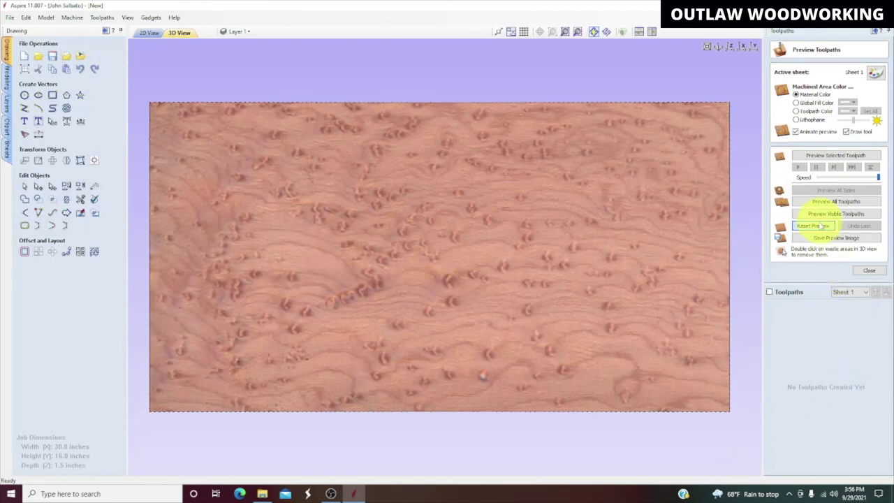
click(732, 47)
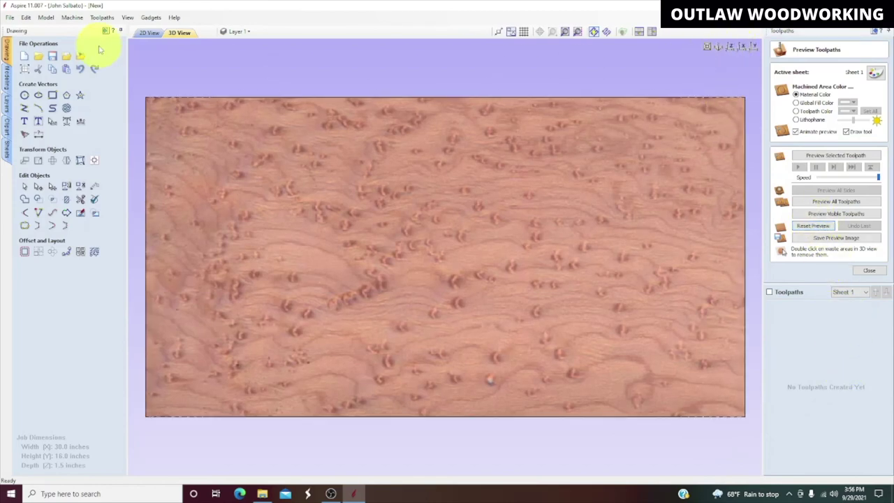
In the 2D view, select all the stripe outlines on both sides of the eagle circle and group them
click(144, 33)
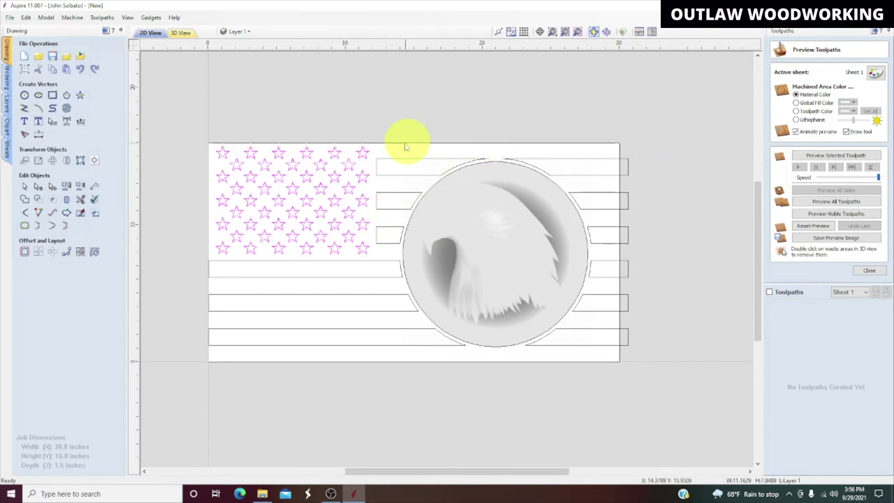
drag(397, 146, 376, 351)
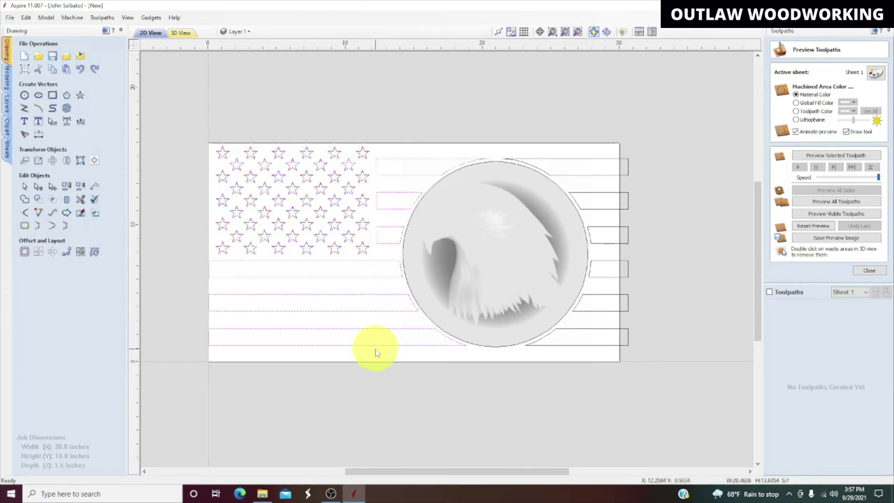
drag(607, 158, 594, 350)
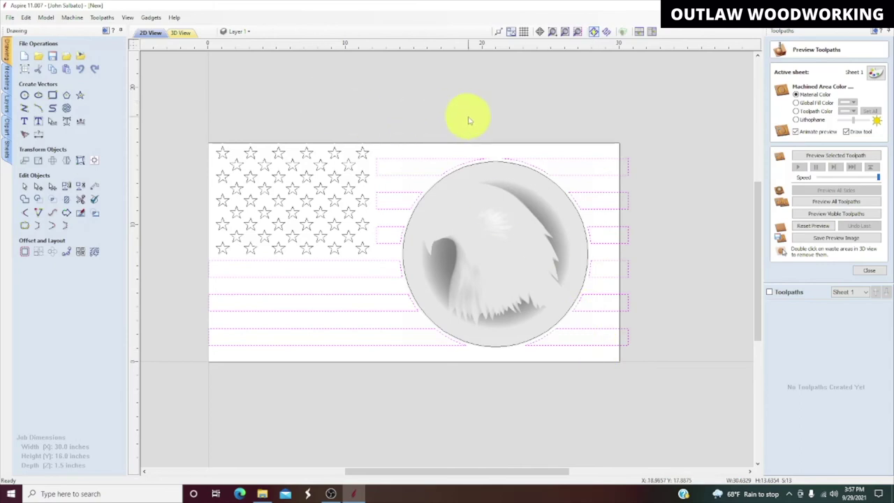
right_click(419, 165)
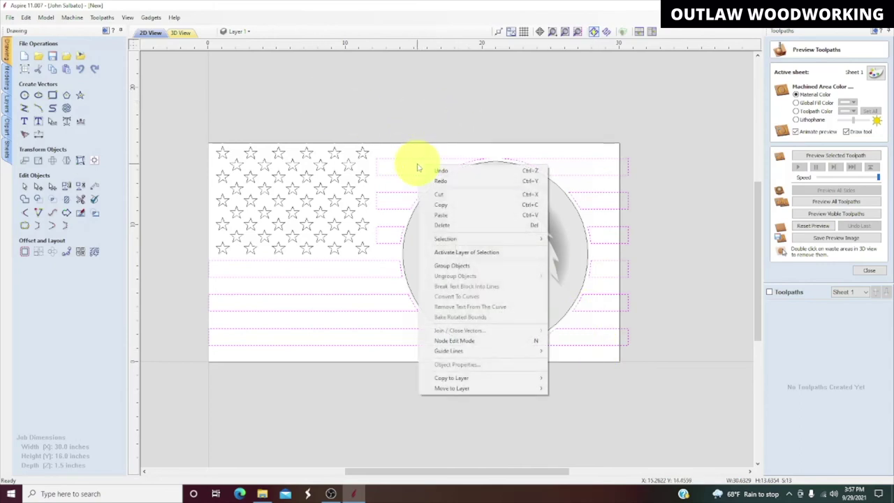
click(442, 266)
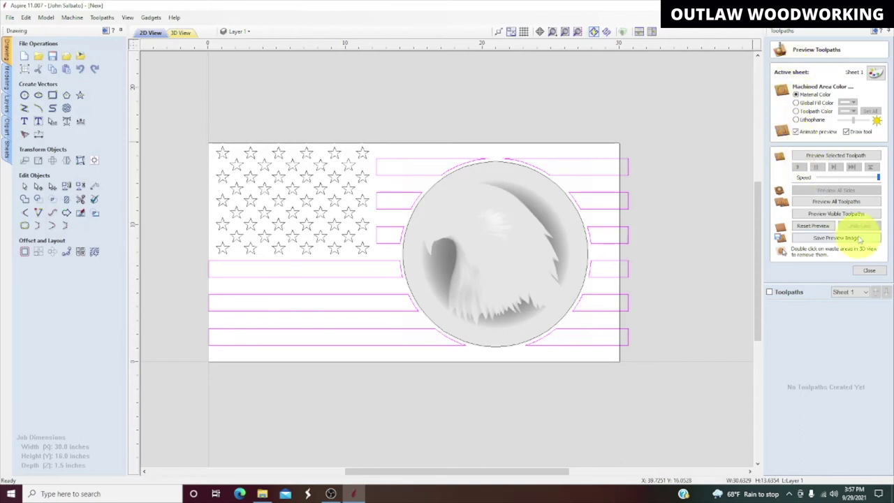
Calculate a pocket toolpath for the grouped stripes with 0.0 start depth and 0.25 inch cut depth, ignoring the open vectors
click(871, 274)
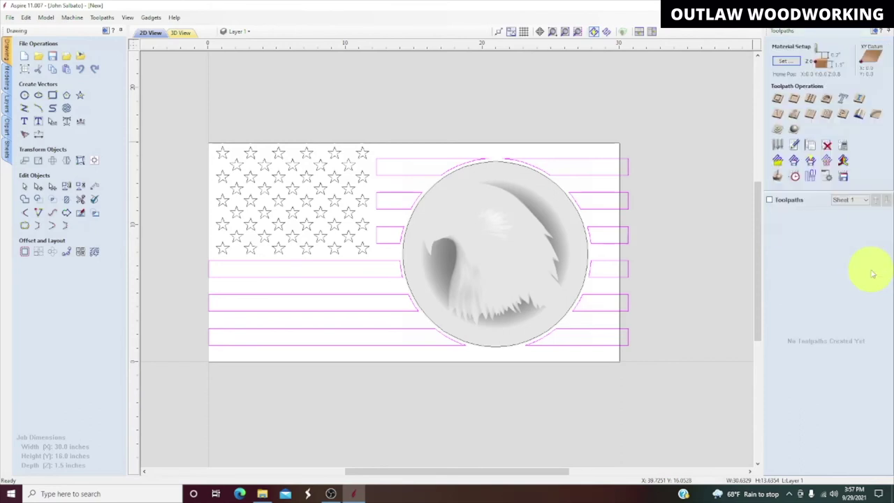
click(794, 99)
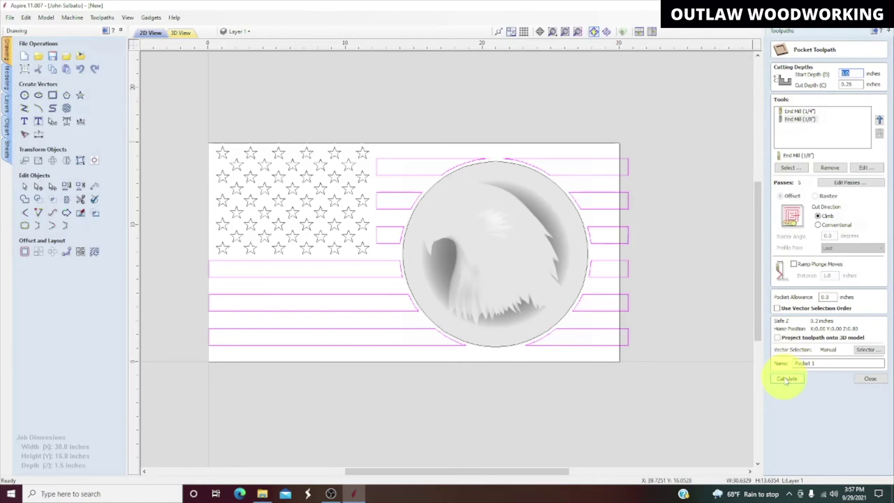
click(787, 379)
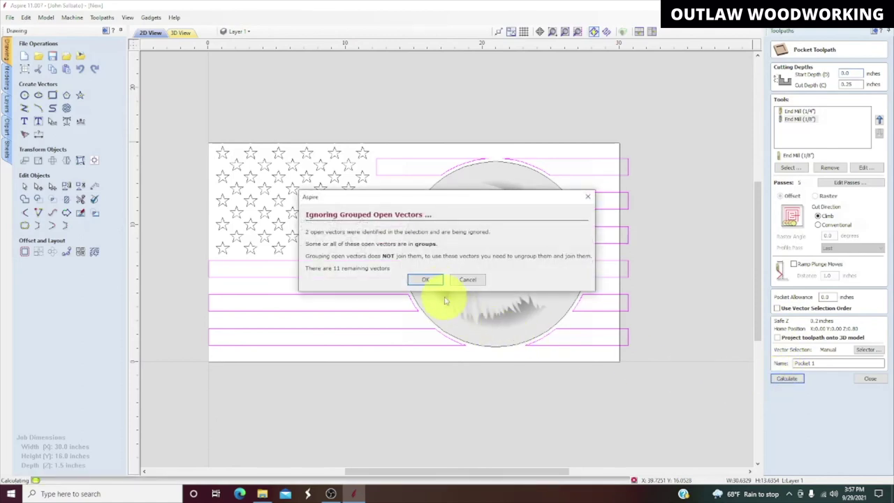
click(426, 279)
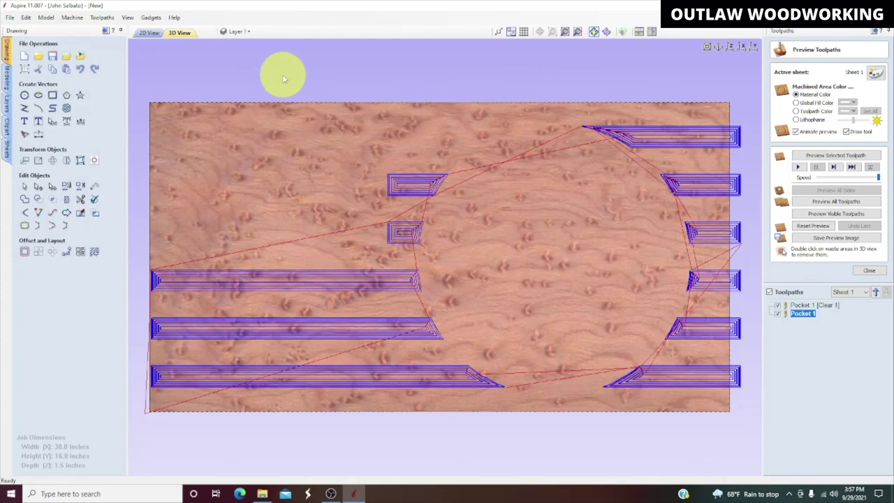
Delete all of the recalculated stripe pocket toolpaths
click(869, 271)
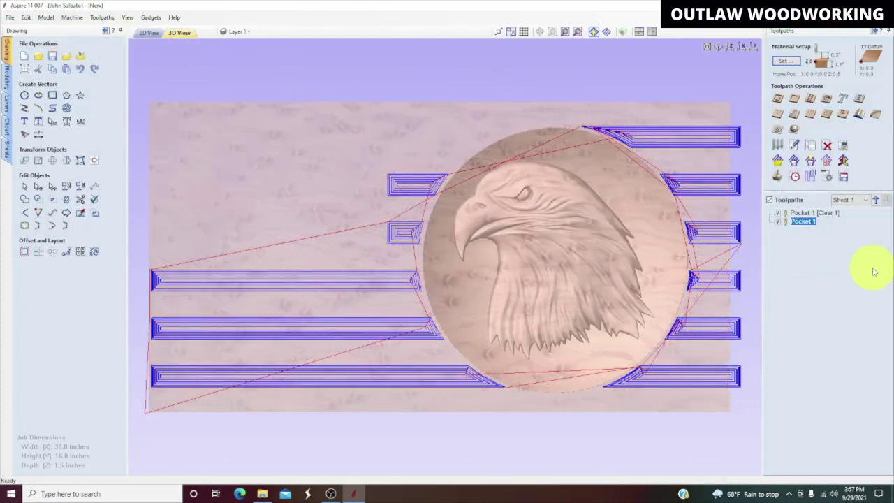
right_click(806, 222)
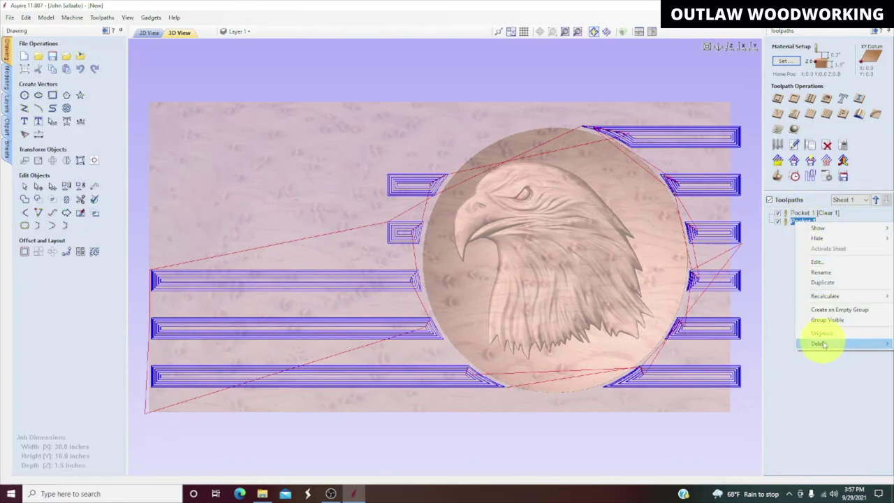
mouse_move(814, 344)
click(737, 375)
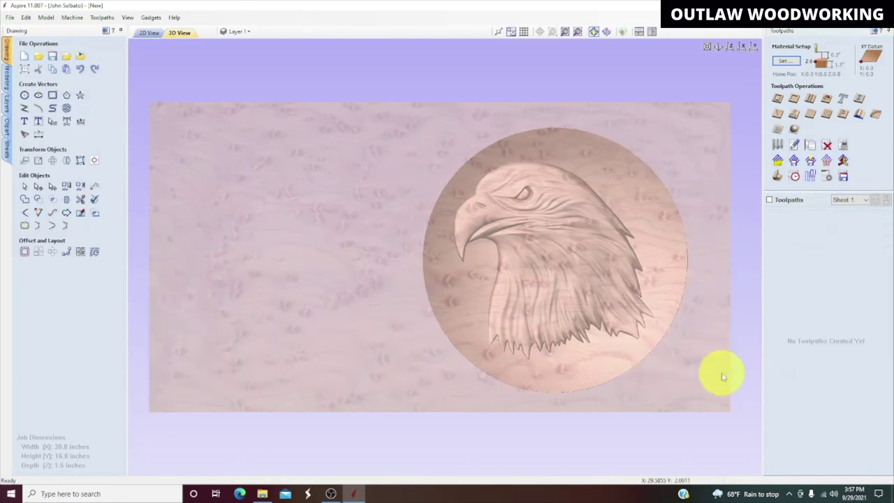
Return to the 2D view and open the grouped stripes for node editing, agreeing to ungroup them
click(148, 33)
scroll(430, 174, up, 6)
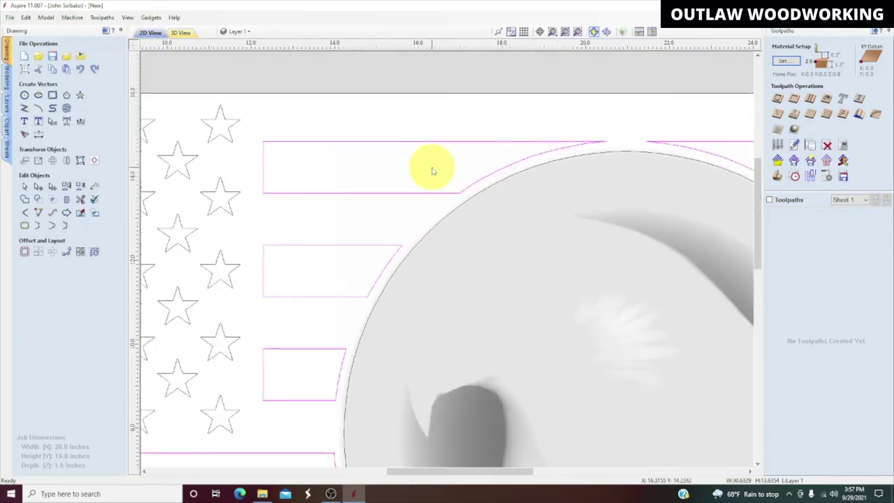
drag(430, 126, 412, 139)
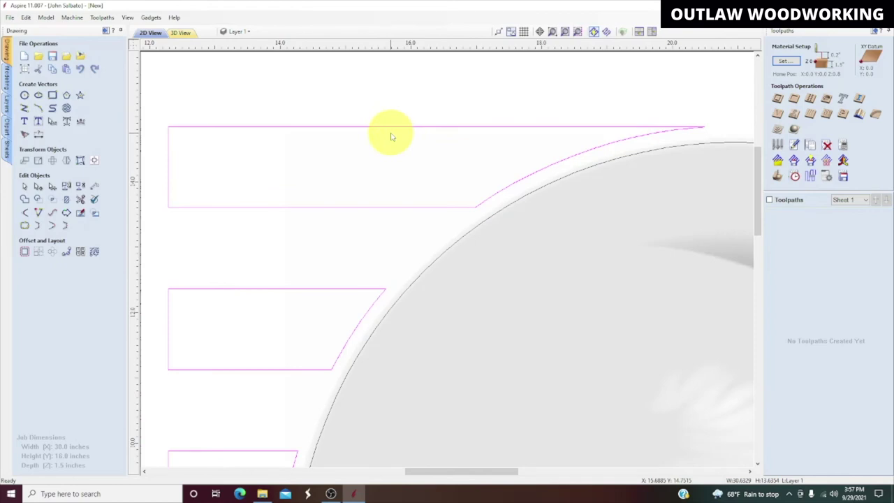
key(n)
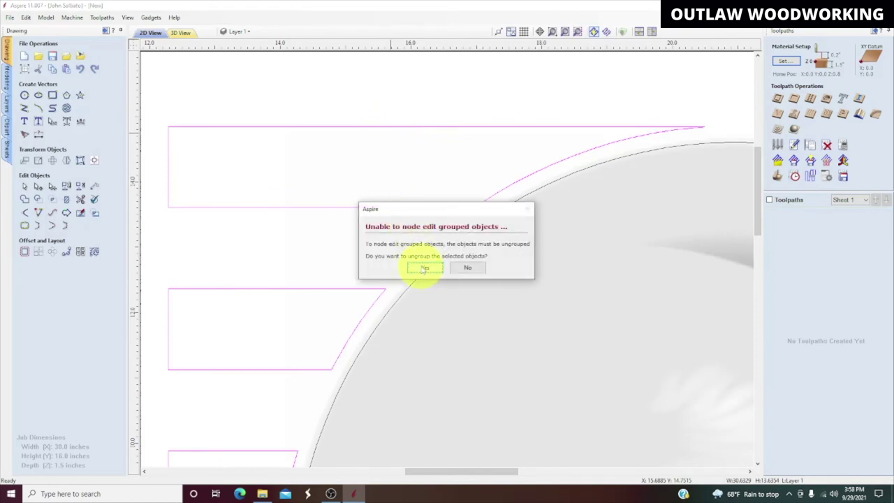
click(424, 268)
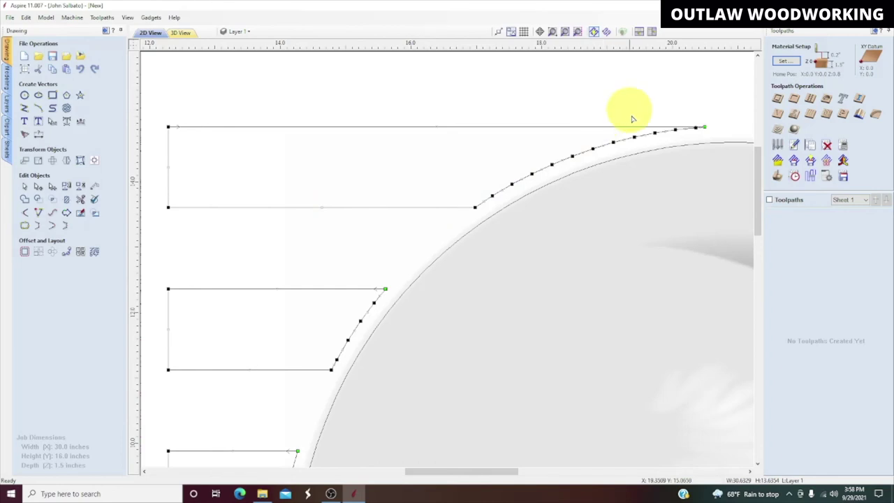
Examine the nodes at the pointed tip and along the curved edge of the top stripe beside the stars
scroll(699, 132, up, 8)
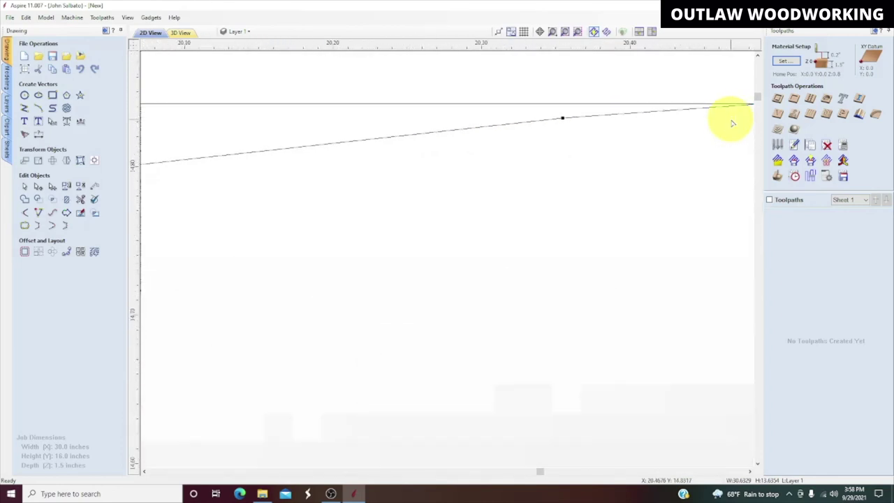
scroll(352, 182, down, 6)
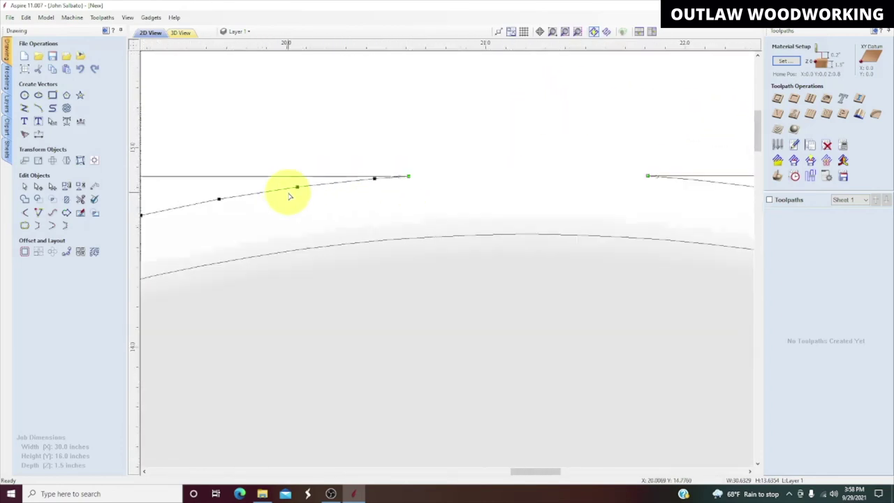
scroll(216, 196, down, 2)
middle_drag(215, 196, 627, 105)
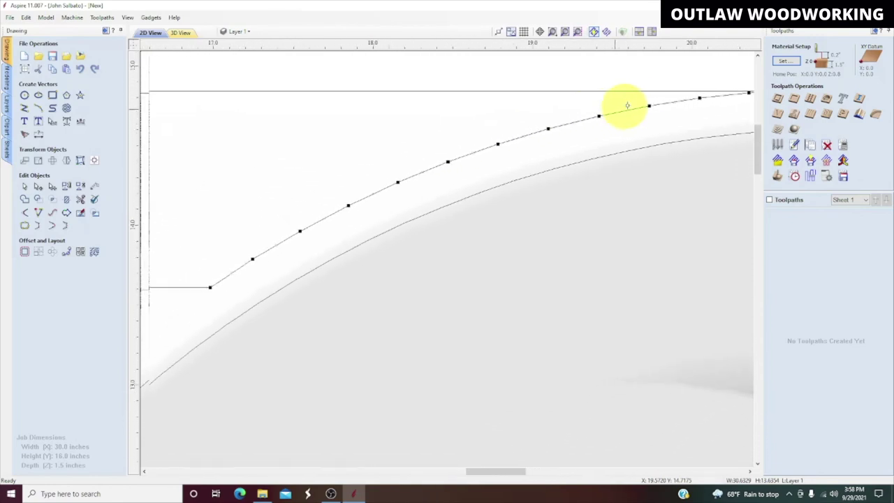
middle_drag(265, 223, 619, 239)
scroll(298, 170, down, 4)
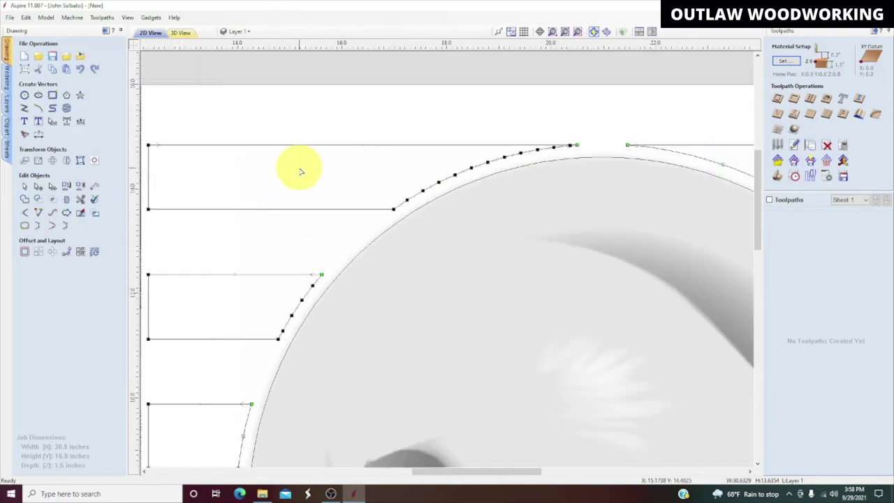
scroll(301, 171, down, 1)
scroll(301, 173, down, 2)
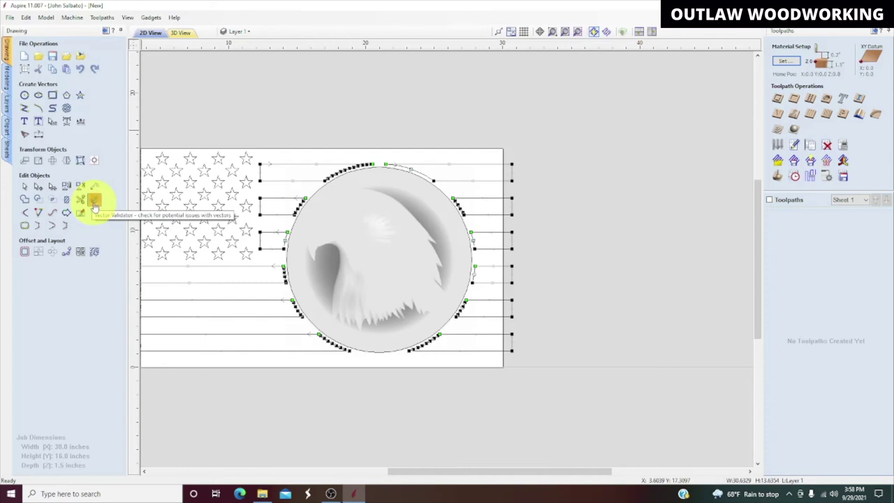
Search the selected stripe vectors with the Vector Validator and examine the top stripe's upper corner beside the stars
click(95, 202)
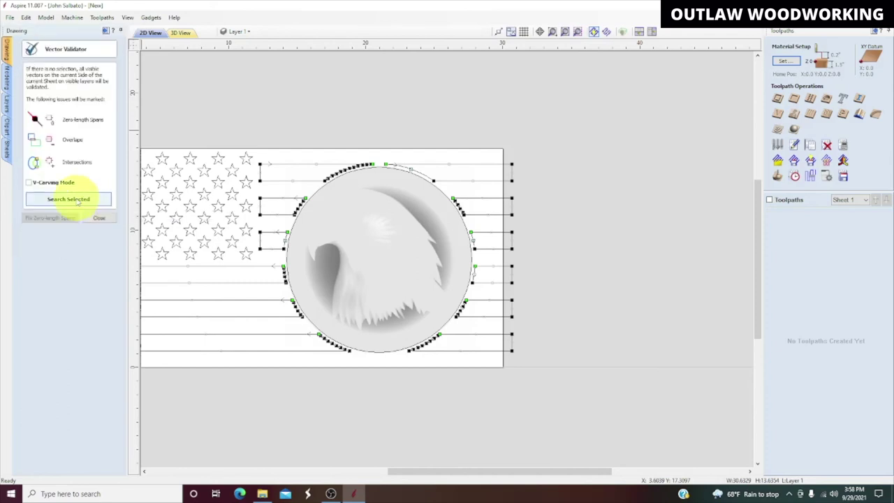
click(77, 202)
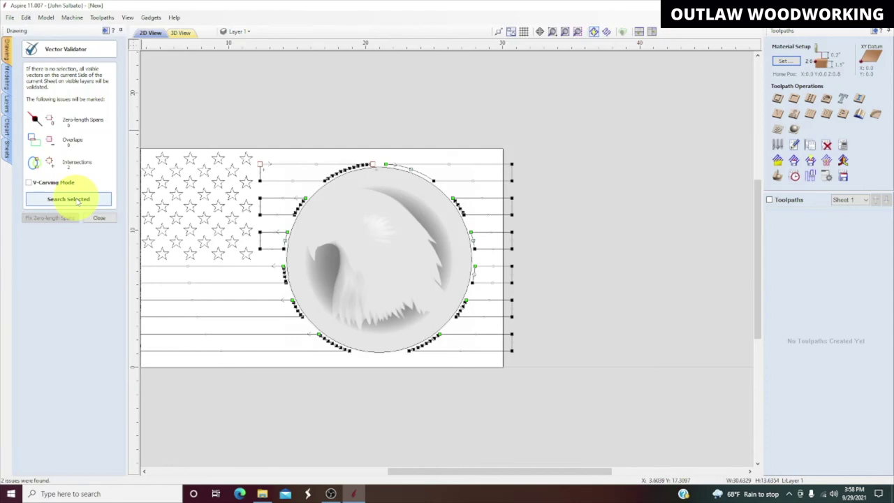
scroll(260, 166, up, 3)
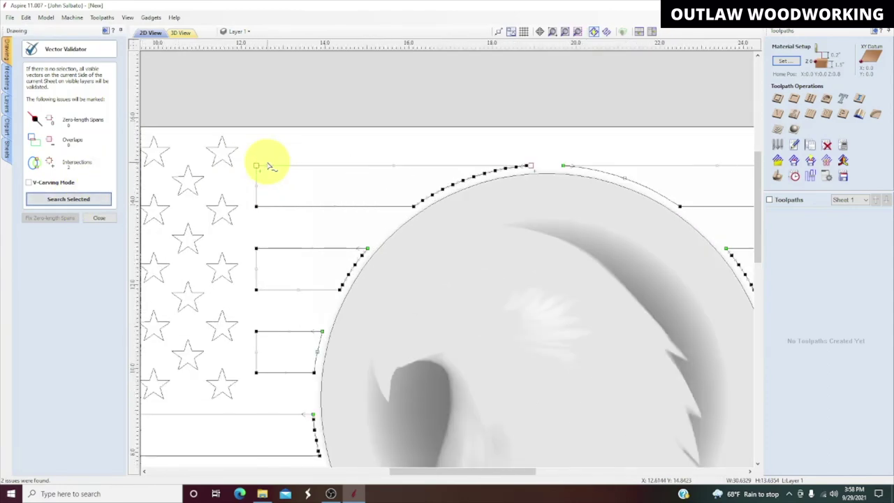
scroll(255, 166, up, 3)
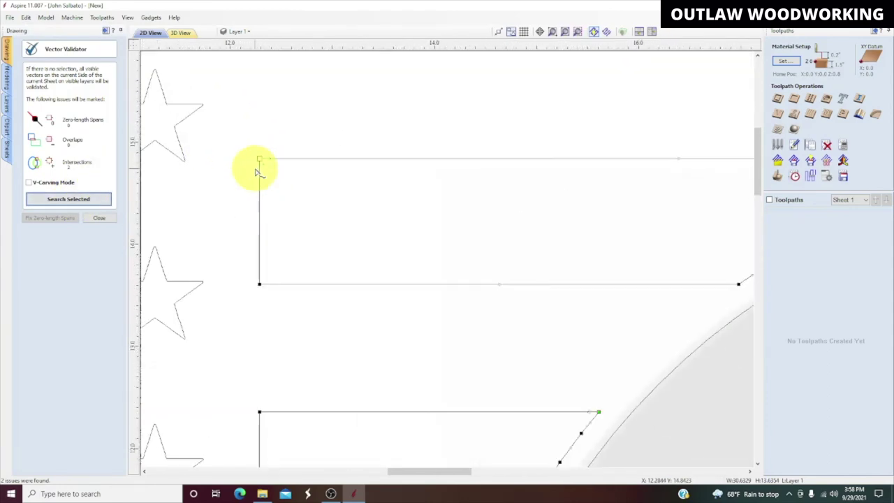
Close the open vector with a straight line at the top stripe's upper corner beside the stars
scroll(256, 168, up, 5)
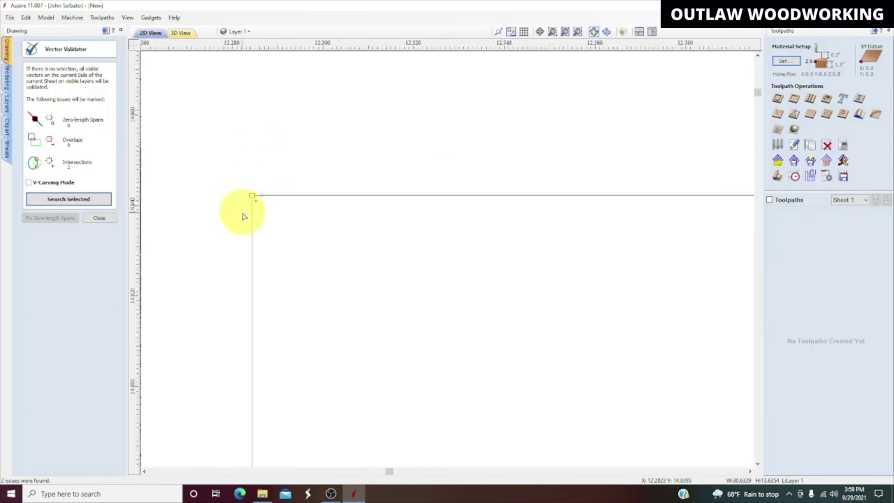
scroll(250, 195, up, 5)
scroll(255, 175, up, 2)
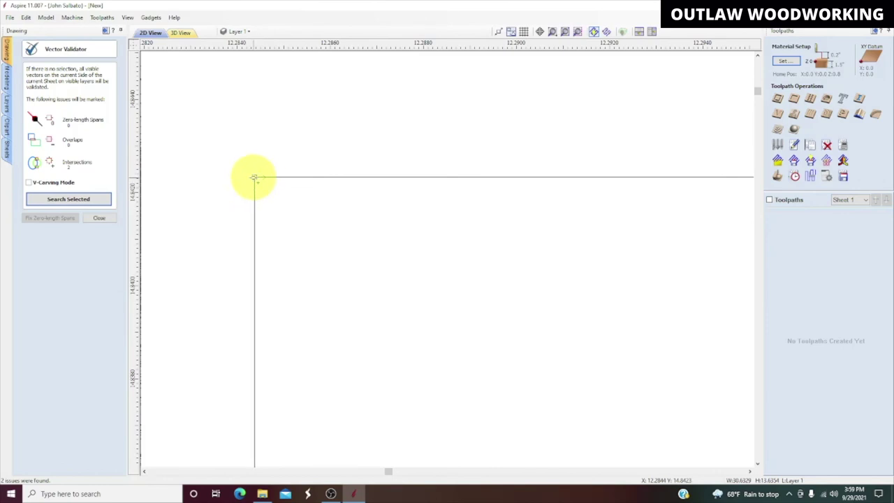
right_click(254, 178)
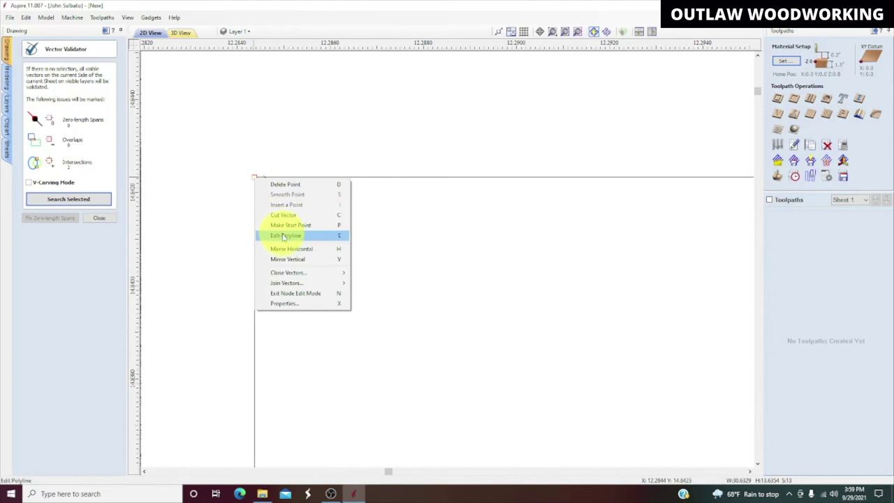
mouse_move(293, 273)
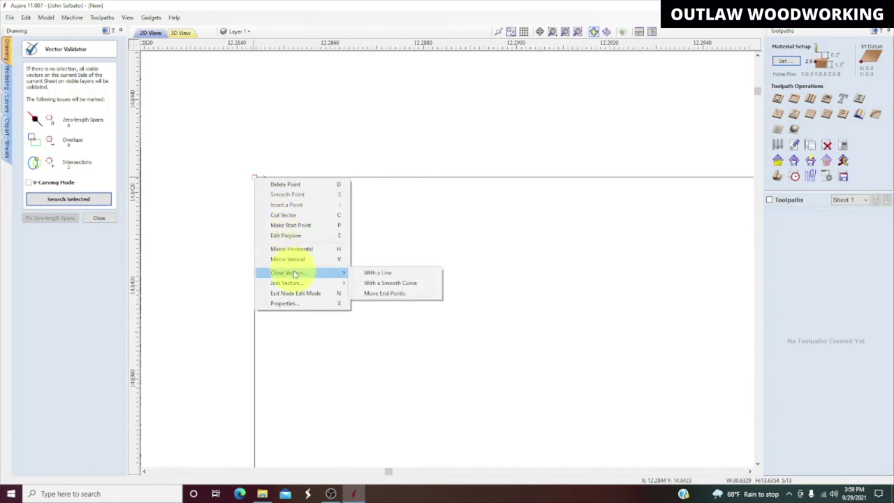
click(395, 273)
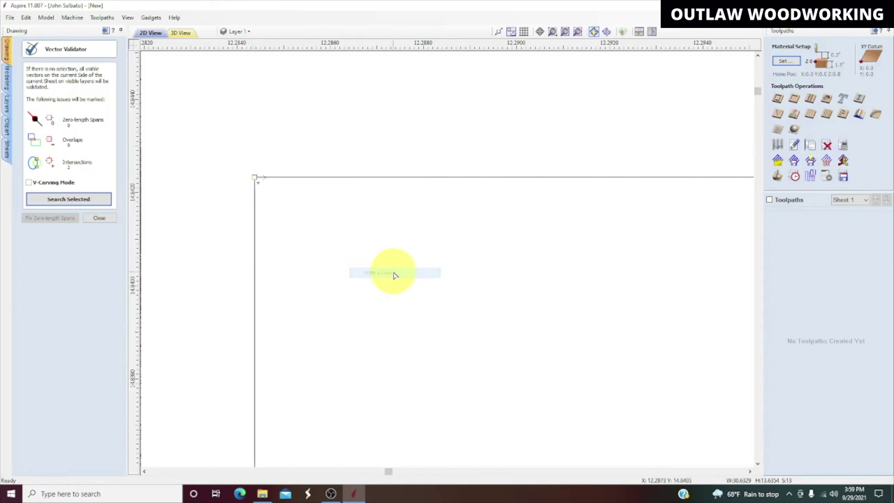
Join the vectors with a straight line at the top stripe's pointed tip above the eagle circle, and deselect the stripes
scroll(405, 277, down, 5)
scroll(409, 277, down, 3)
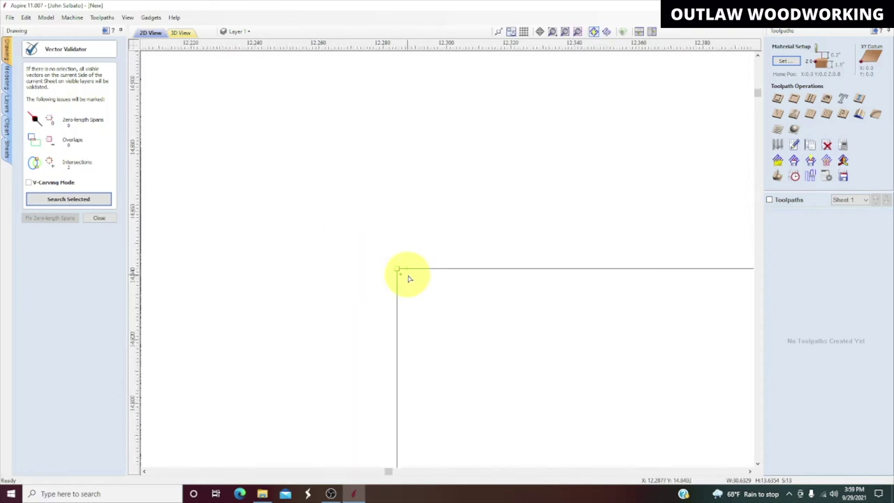
scroll(455, 265, down, 2)
scroll(455, 271, down, 2)
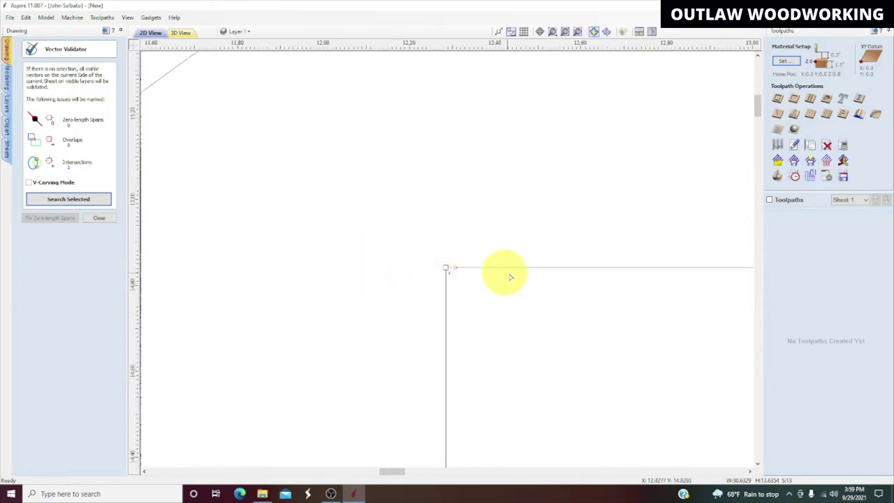
scroll(359, 224, down, 4)
scroll(288, 184, down, 1)
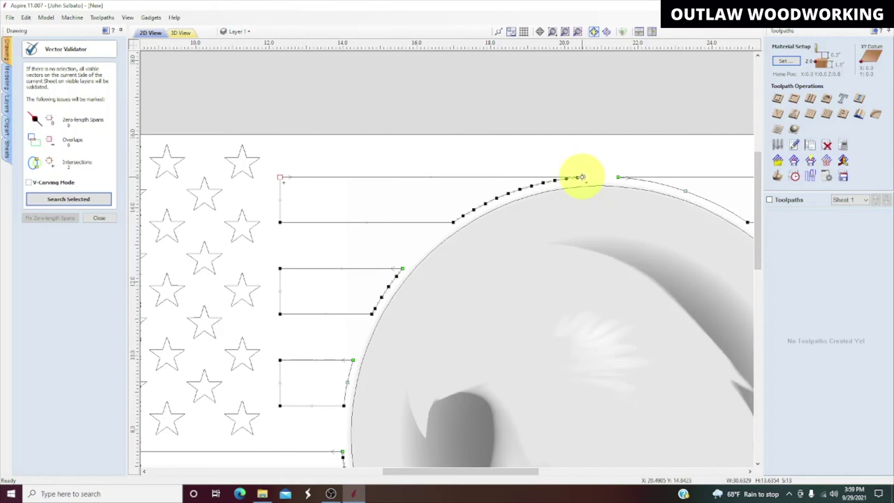
right_click(582, 177)
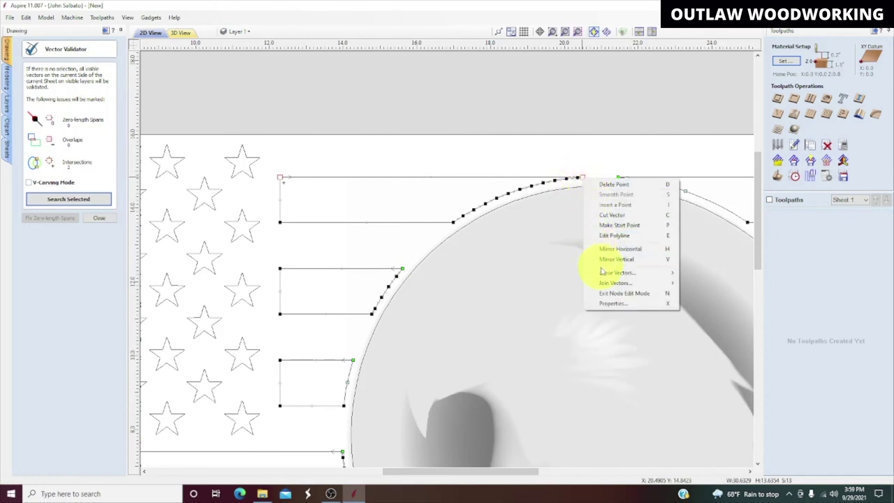
mouse_move(602, 283)
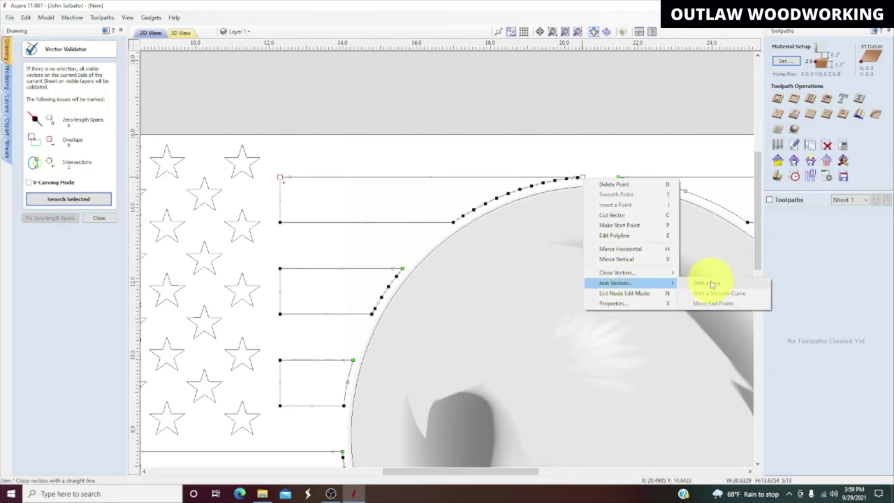
click(525, 103)
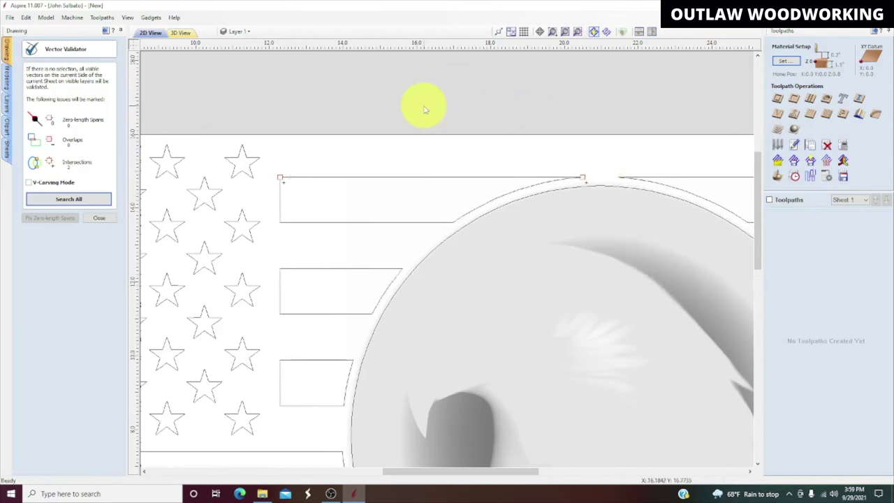
Leave the Vector Validator and examine where the lines meet at the tip of the selected top stripe
click(99, 218)
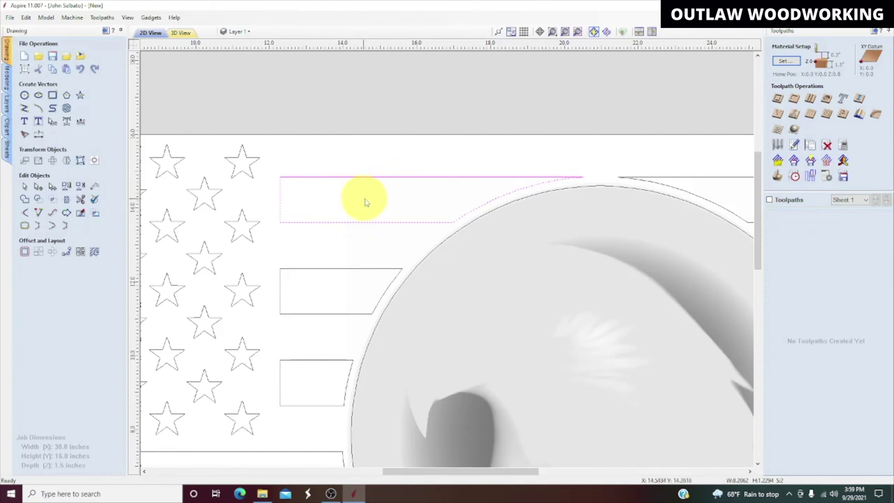
scroll(579, 178, up, 5)
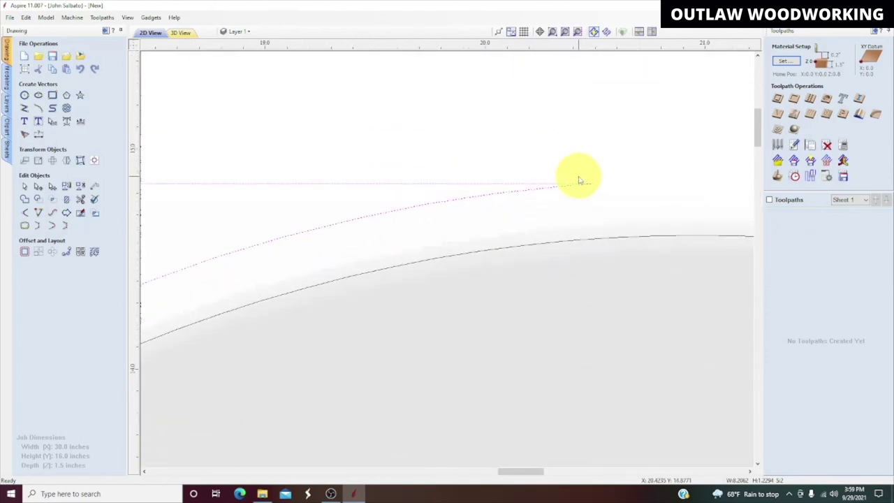
scroll(578, 181, up, 3)
scroll(580, 186, down, 3)
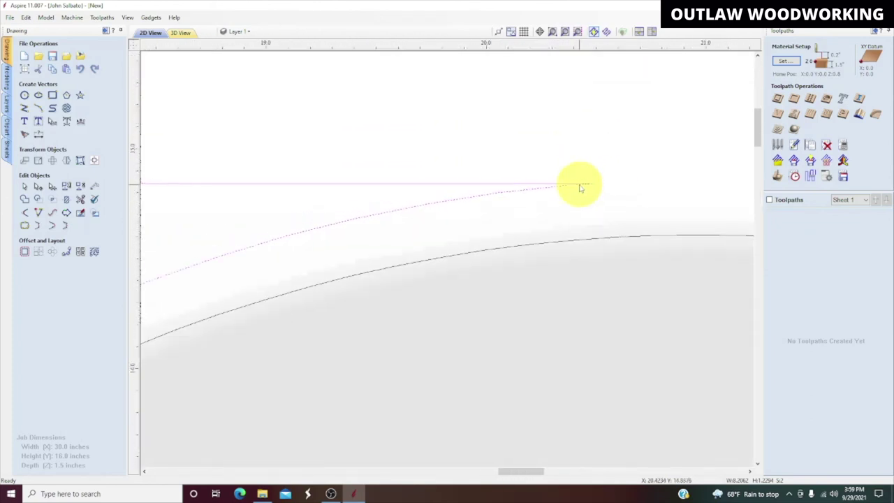
scroll(578, 187, down, 8)
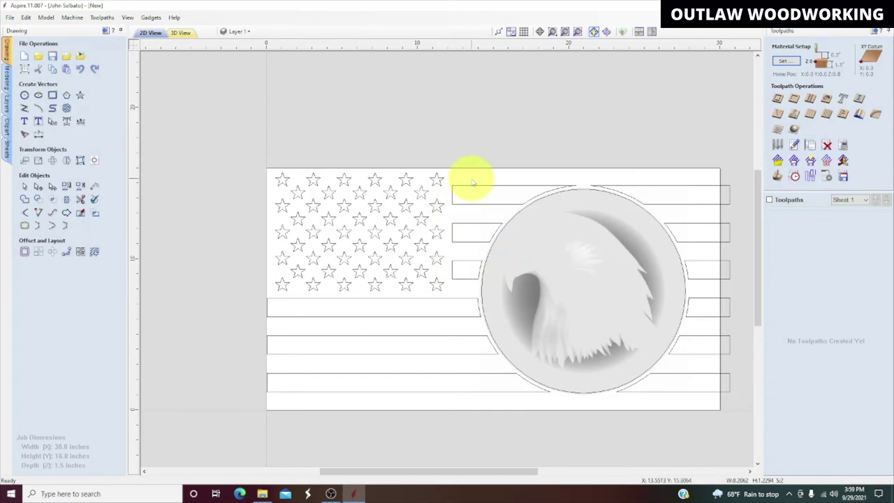
Select all the stripes on both sides of the eagle circle and group them
click(106, 31)
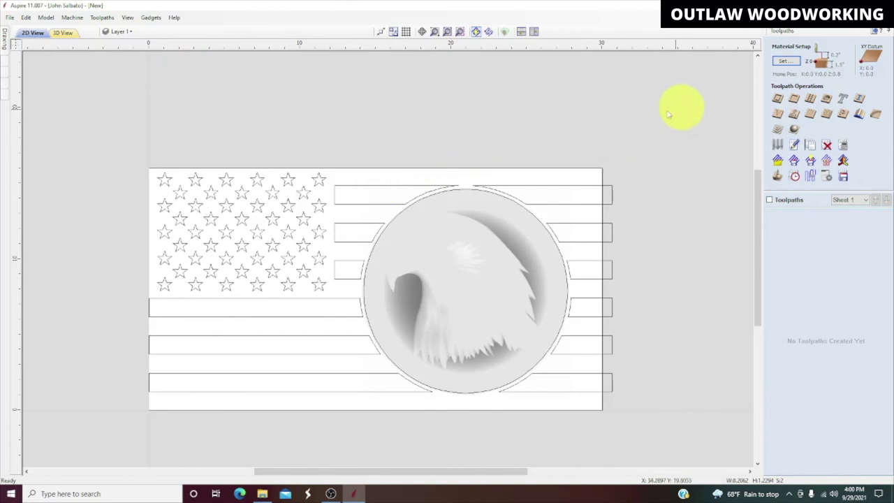
drag(351, 185, 334, 400)
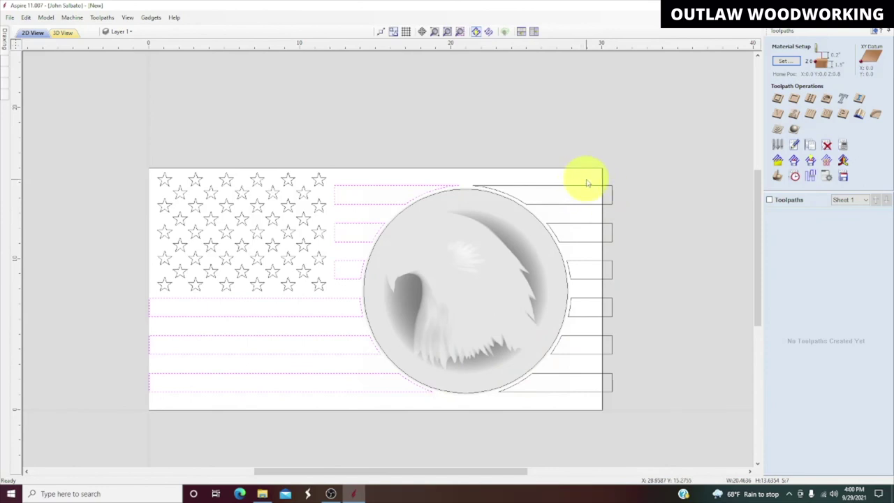
shift+drag(591, 187, 569, 404)
right_click(584, 225)
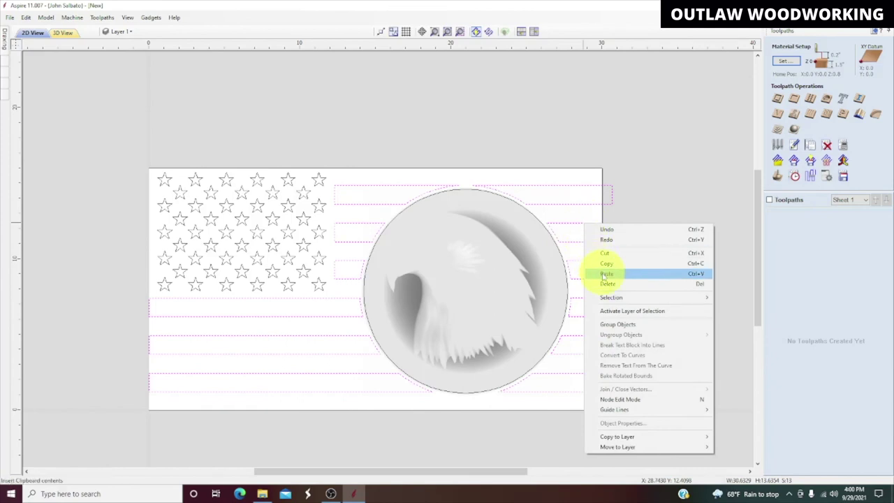
click(606, 325)
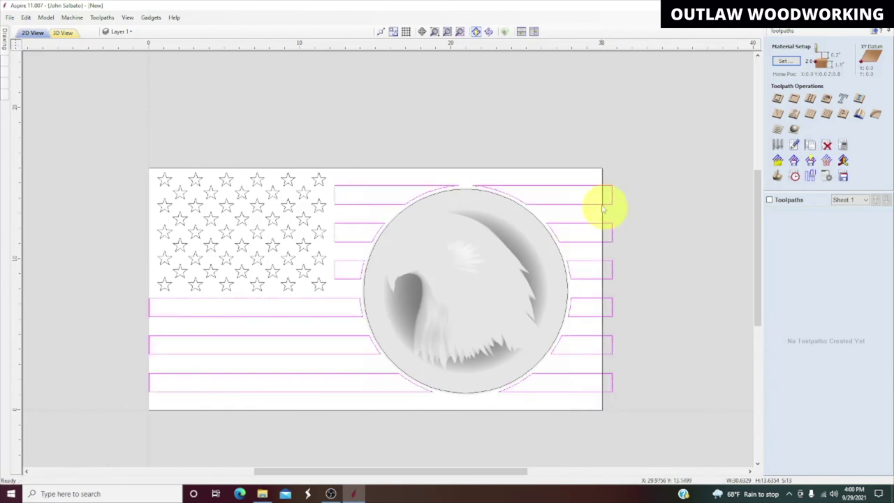
Calculate a 0.25-inch-deep pocket toolpath for the grouped stripes with the 1/4" and 1/8" end mills, accepting that open vectors are ignored
click(794, 98)
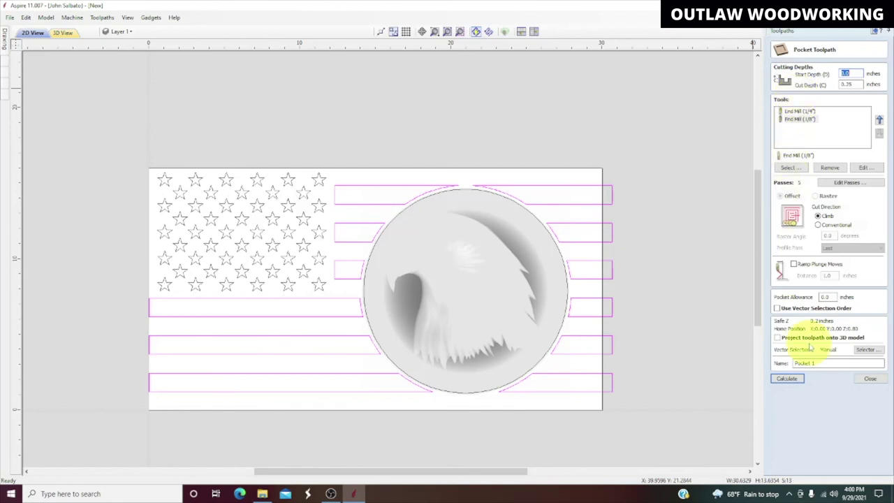
click(800, 381)
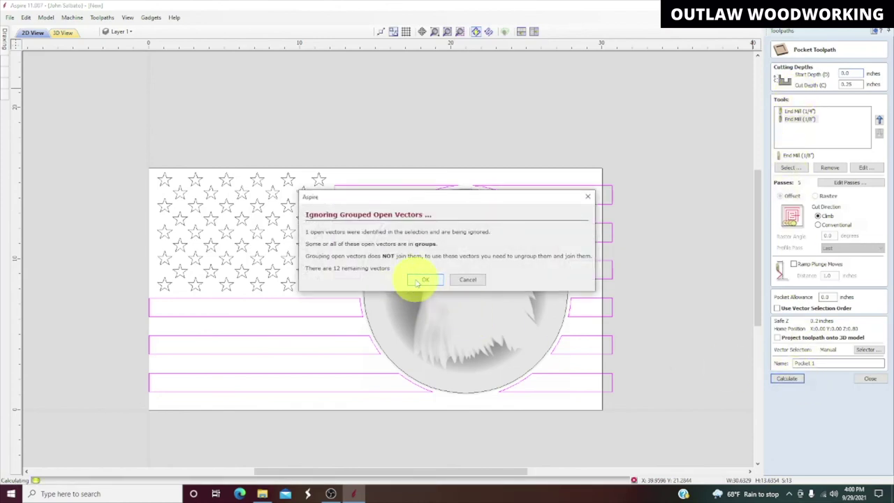
click(423, 280)
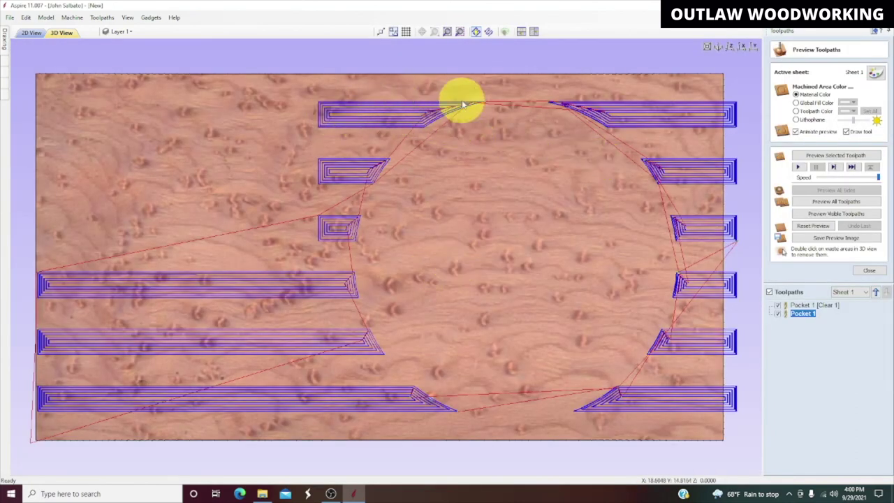
click(870, 271)
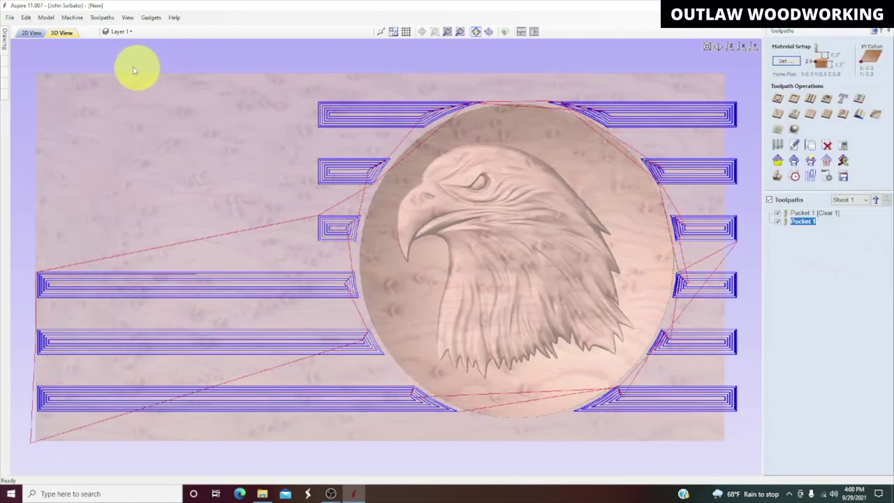
Calculate a V-carve toolpath for the stars with the 90° 1/2" V-bit and the clearance tools turned off
click(30, 32)
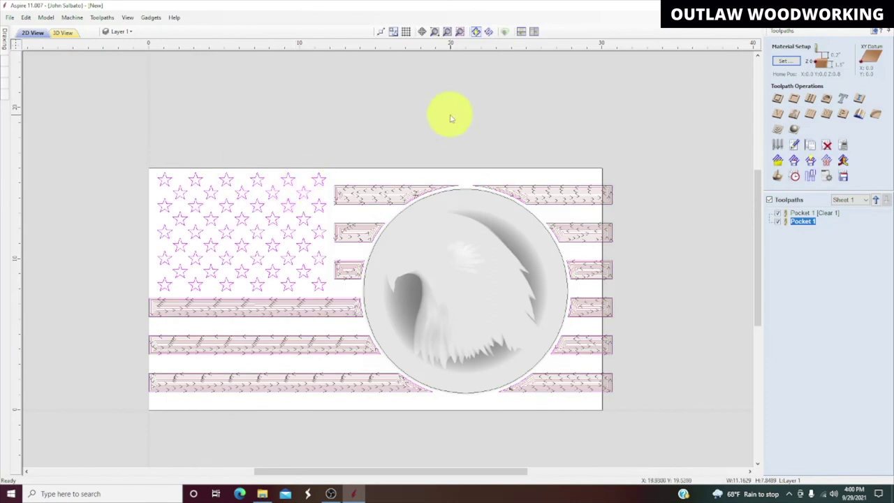
click(778, 113)
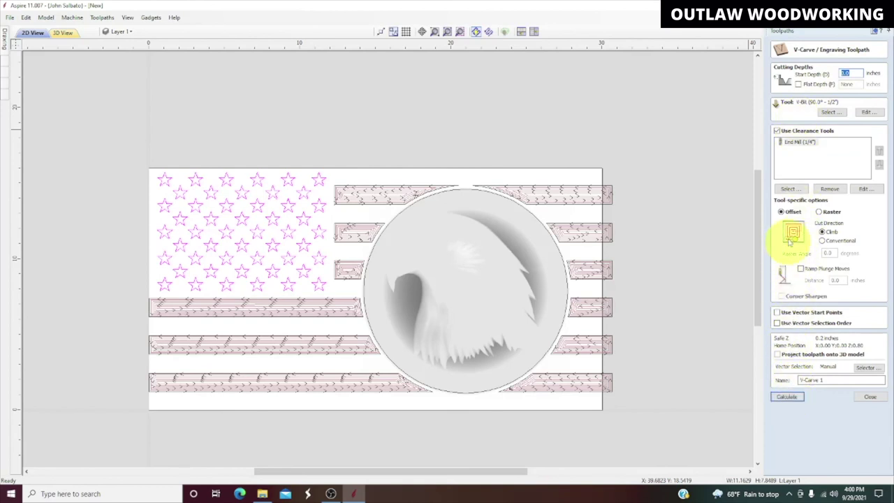
click(779, 131)
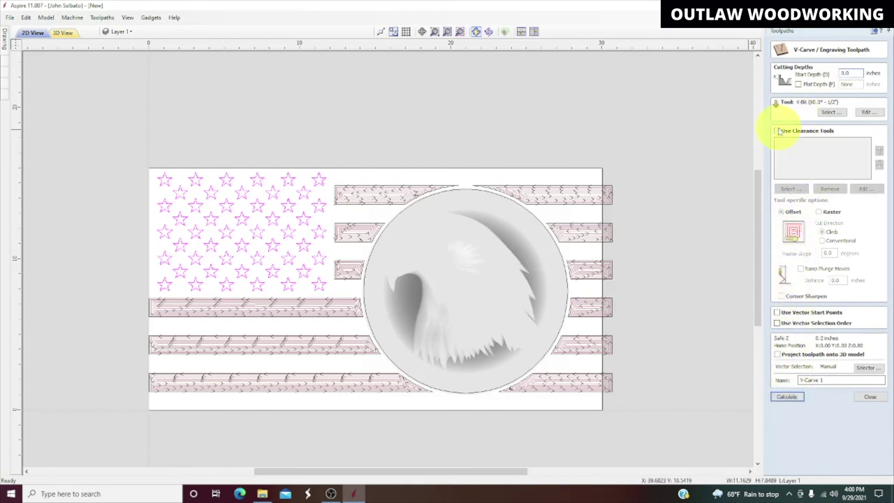
click(787, 397)
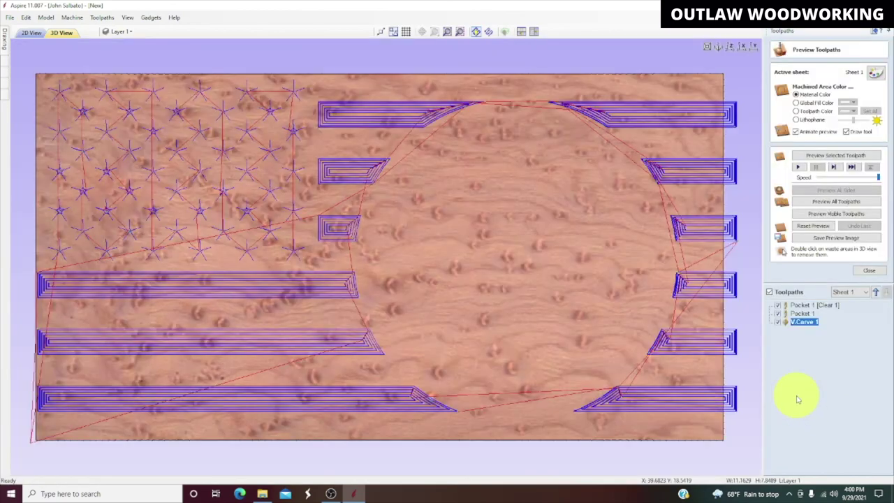
click(867, 271)
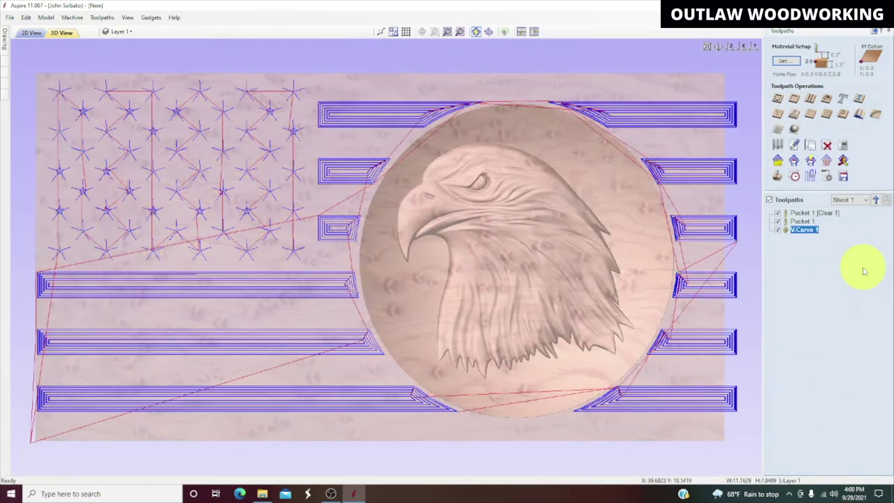
Calculate a 3D raster roughing toolpath for the eagle with the 1/4" end mill, limited to the model boundary
click(31, 33)
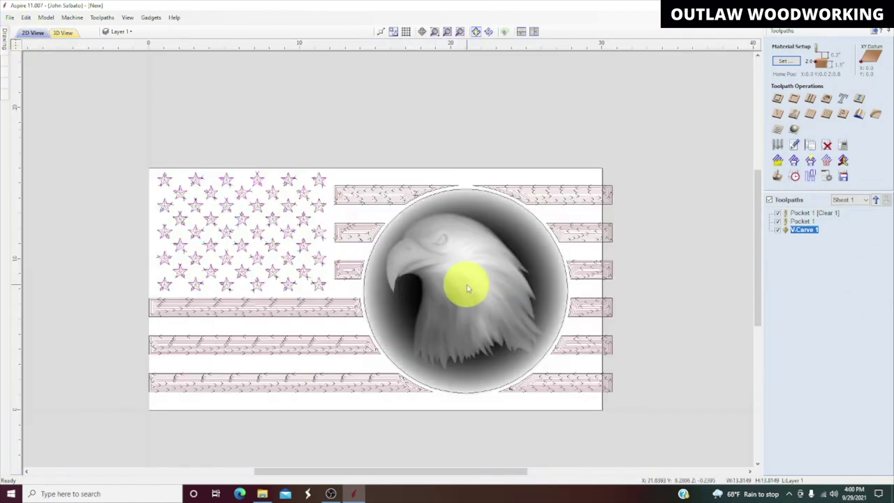
click(775, 128)
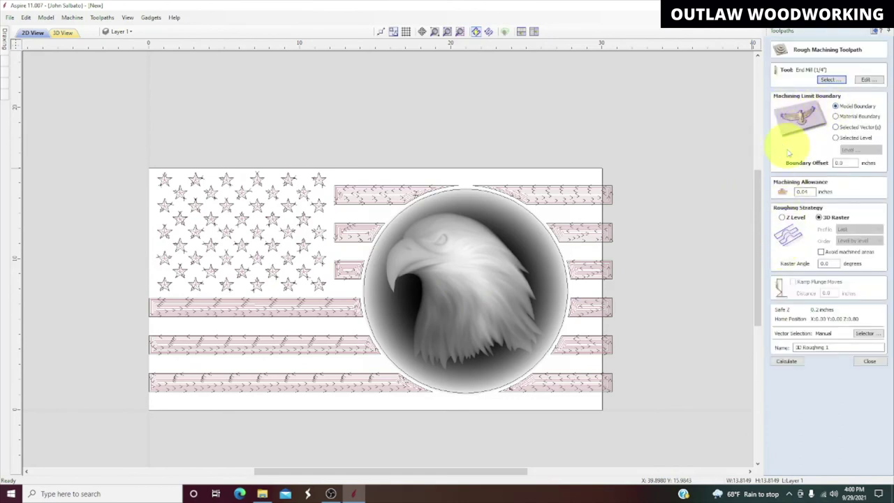
click(787, 361)
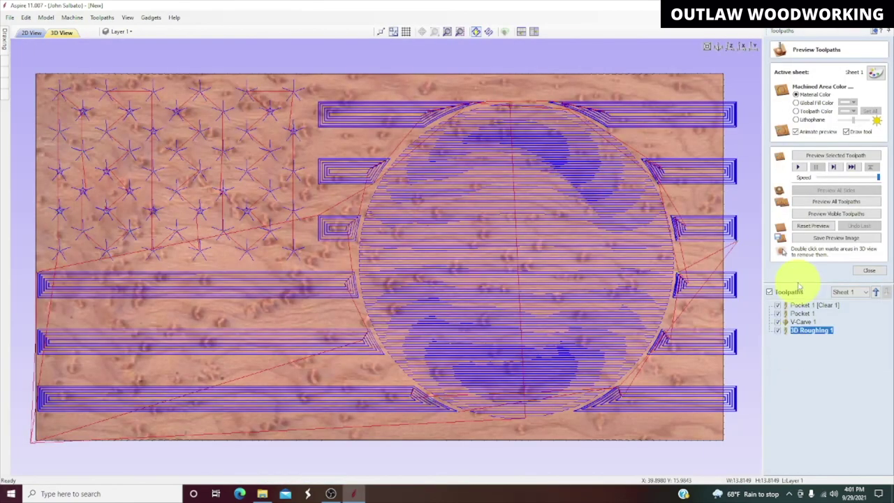
click(869, 270)
click(869, 271)
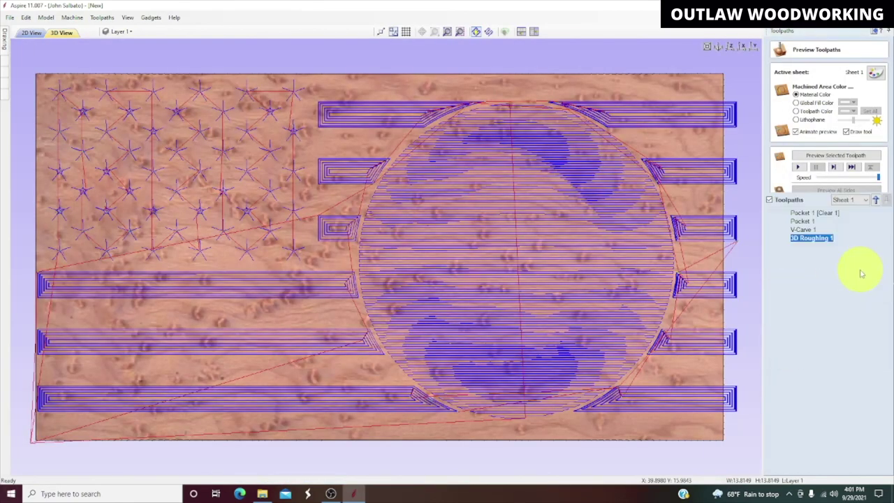
Calculate a raster finish machining toolpath for the eagle with the 1/8" ball nose, limited to the model boundary
click(31, 33)
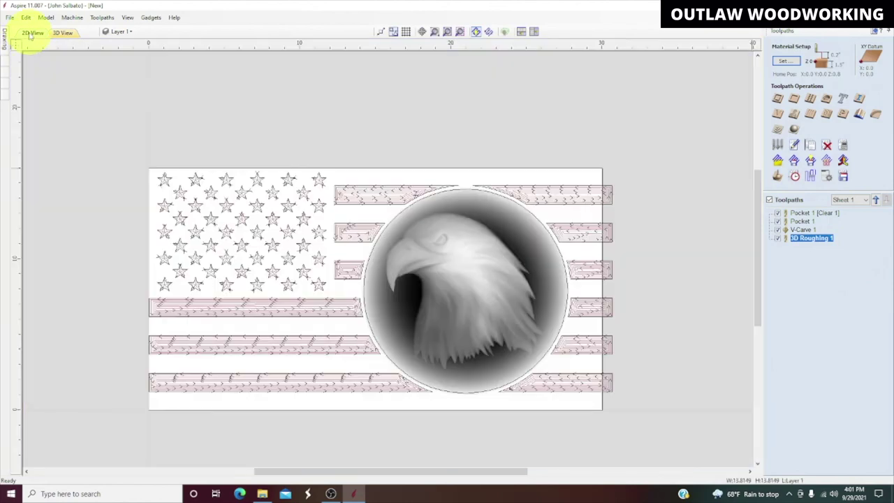
click(796, 130)
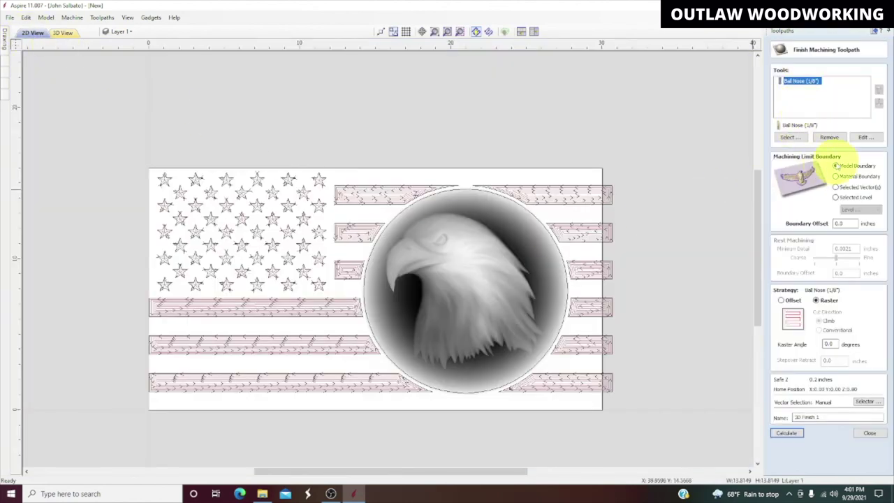
click(786, 433)
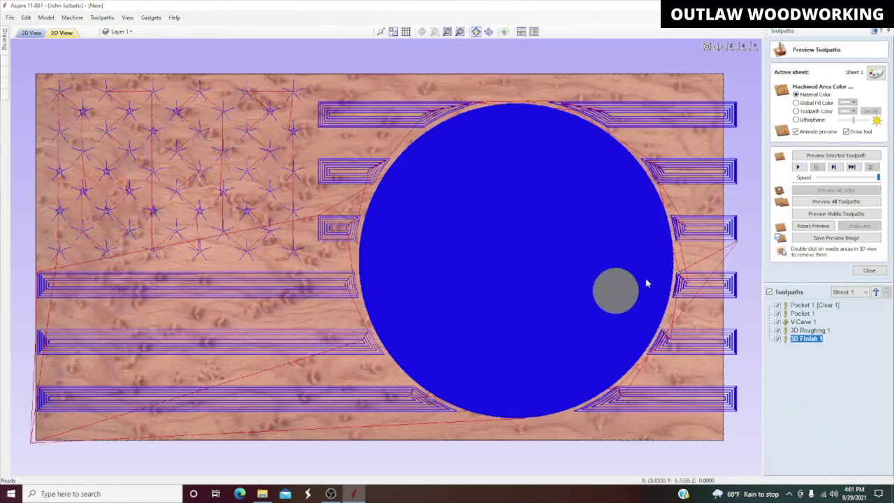
Preview all toolpaths on the material and examine the carved stripes, stars and eagle from an angle and up close
click(845, 202)
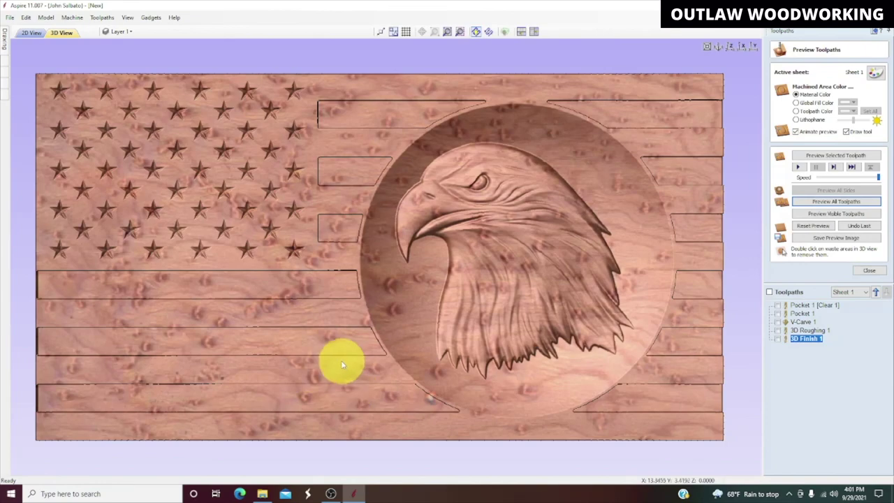
drag(341, 363, 421, 275)
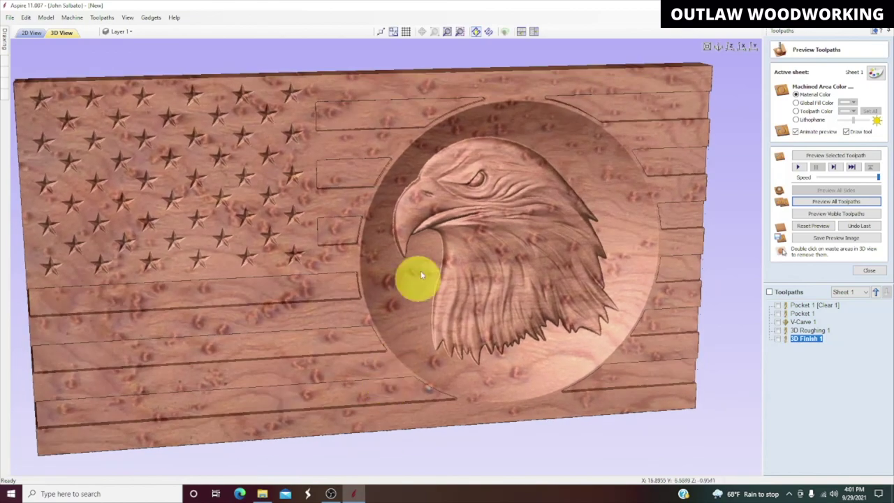
drag(465, 152, 474, 127)
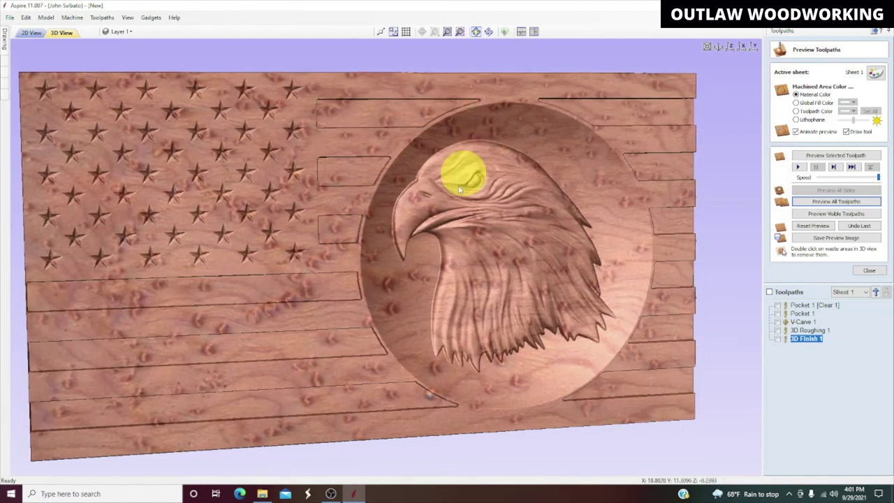
scroll(501, 324, up, 3)
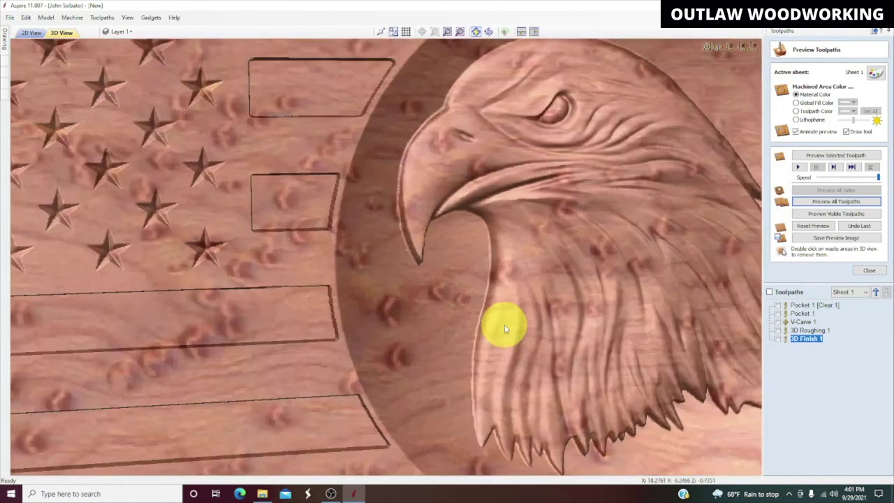
scroll(506, 329, down, 5)
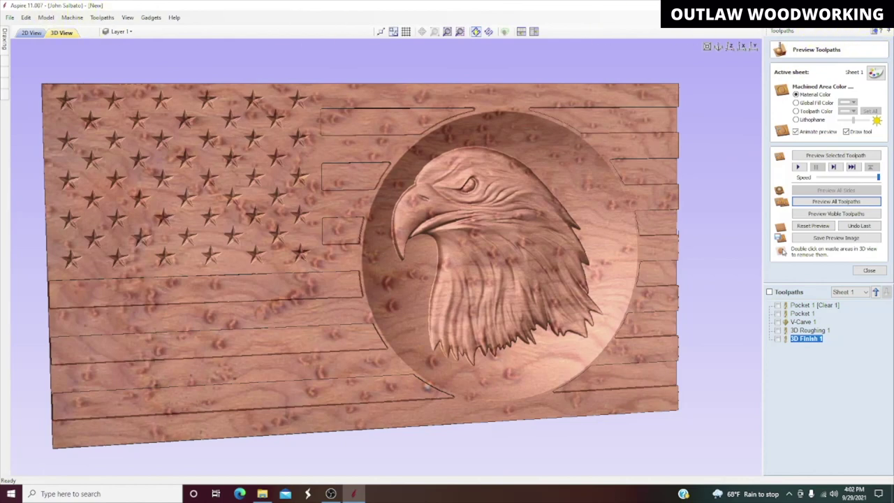
Close the project, saving it over the existing EAGLE FLAG file in Downloads, and exit the program
key(alt+F4)
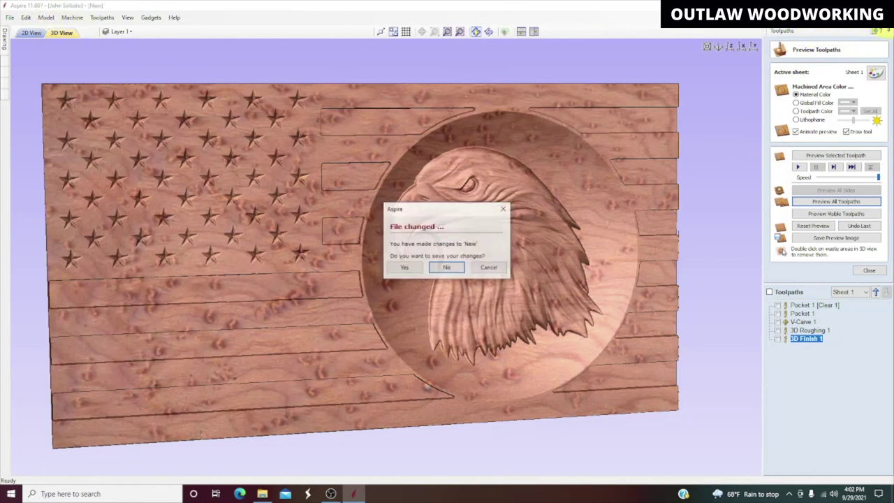
click(413, 270)
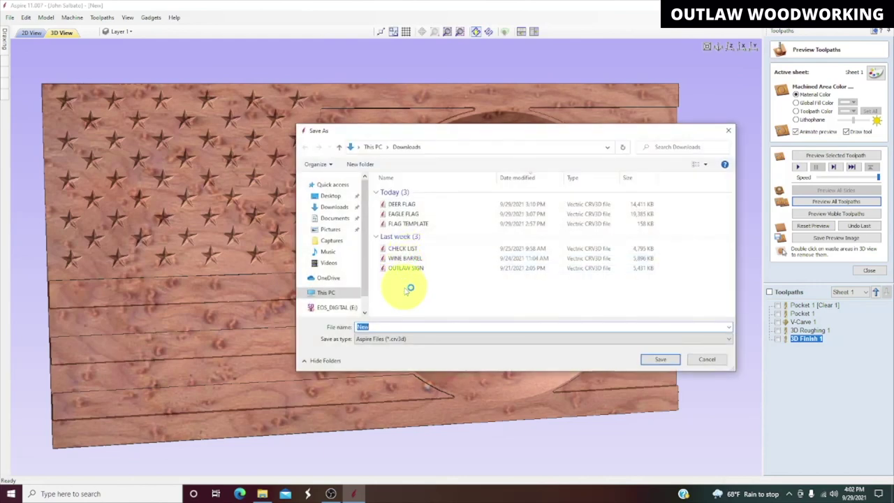
click(423, 215)
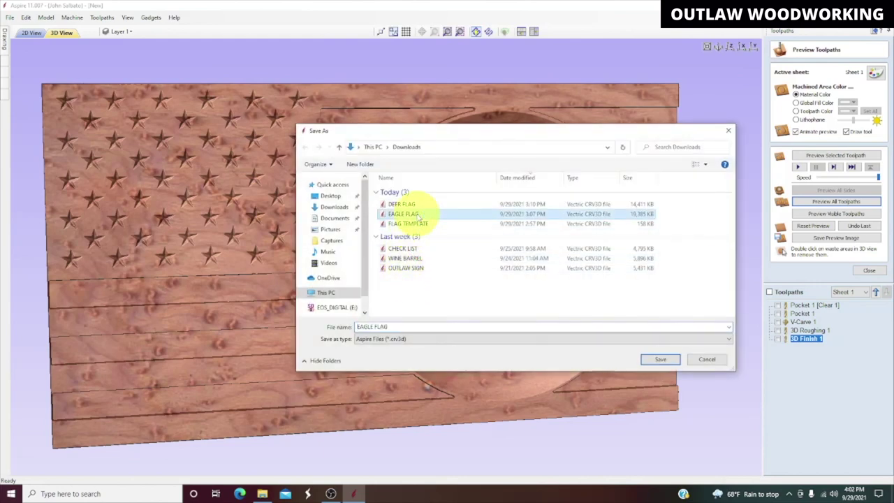
click(664, 359)
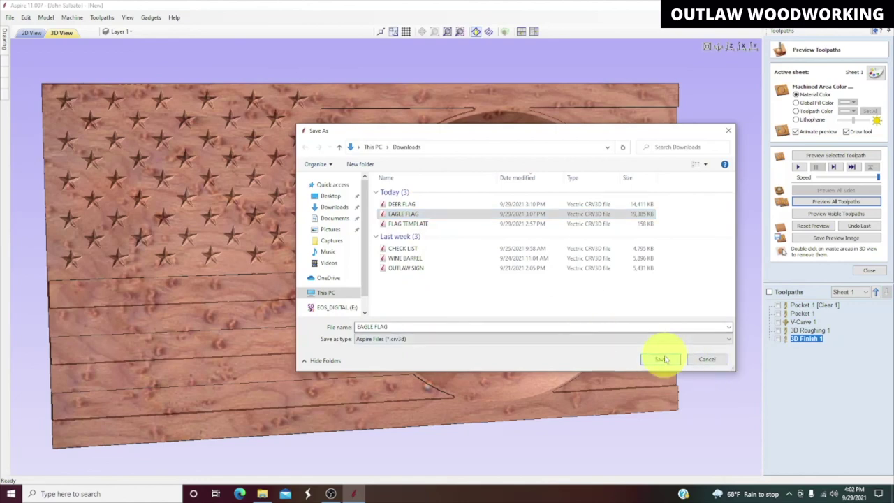
click(471, 248)
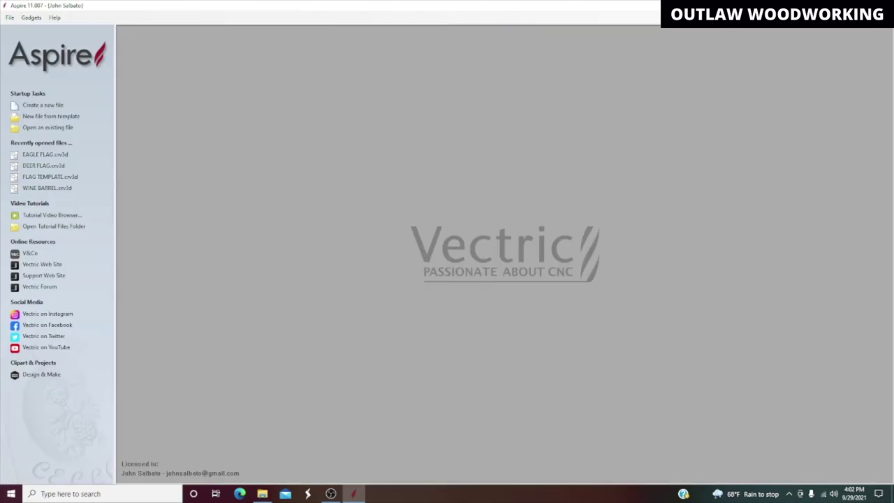
key(alt+F4)
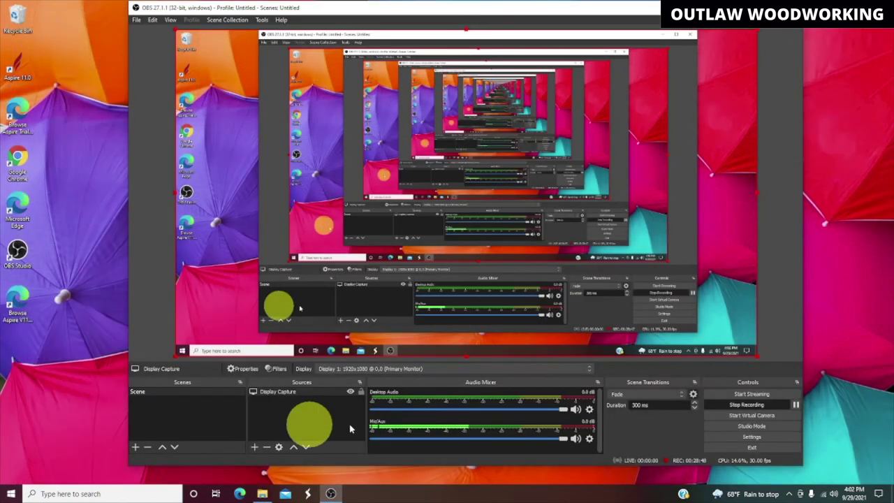